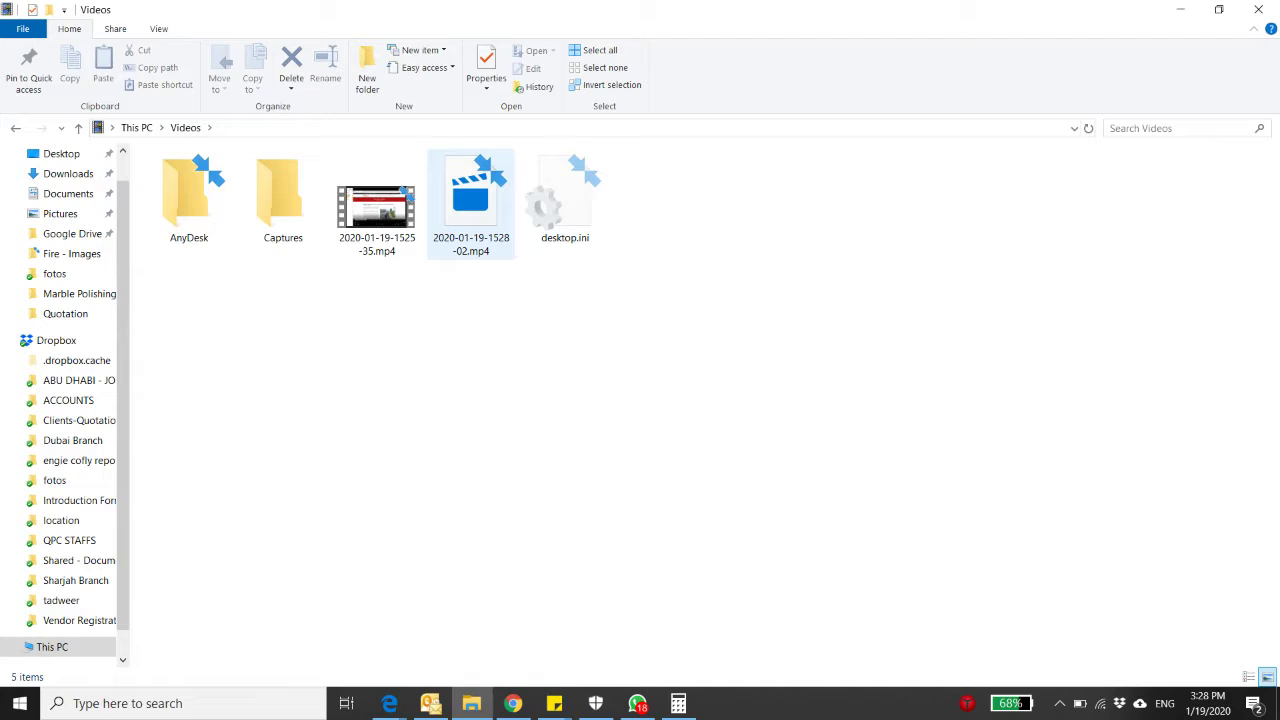
double_click(376, 205)
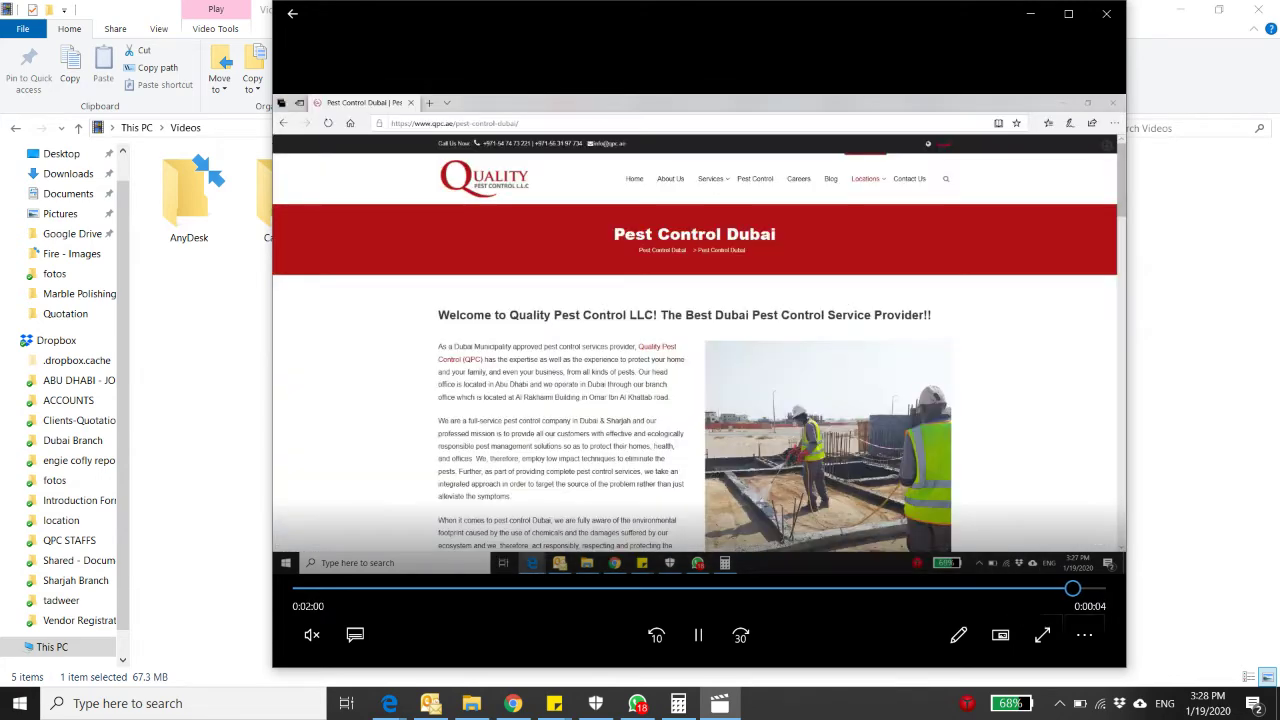
left_click_drag(1072, 588, 1011, 588)
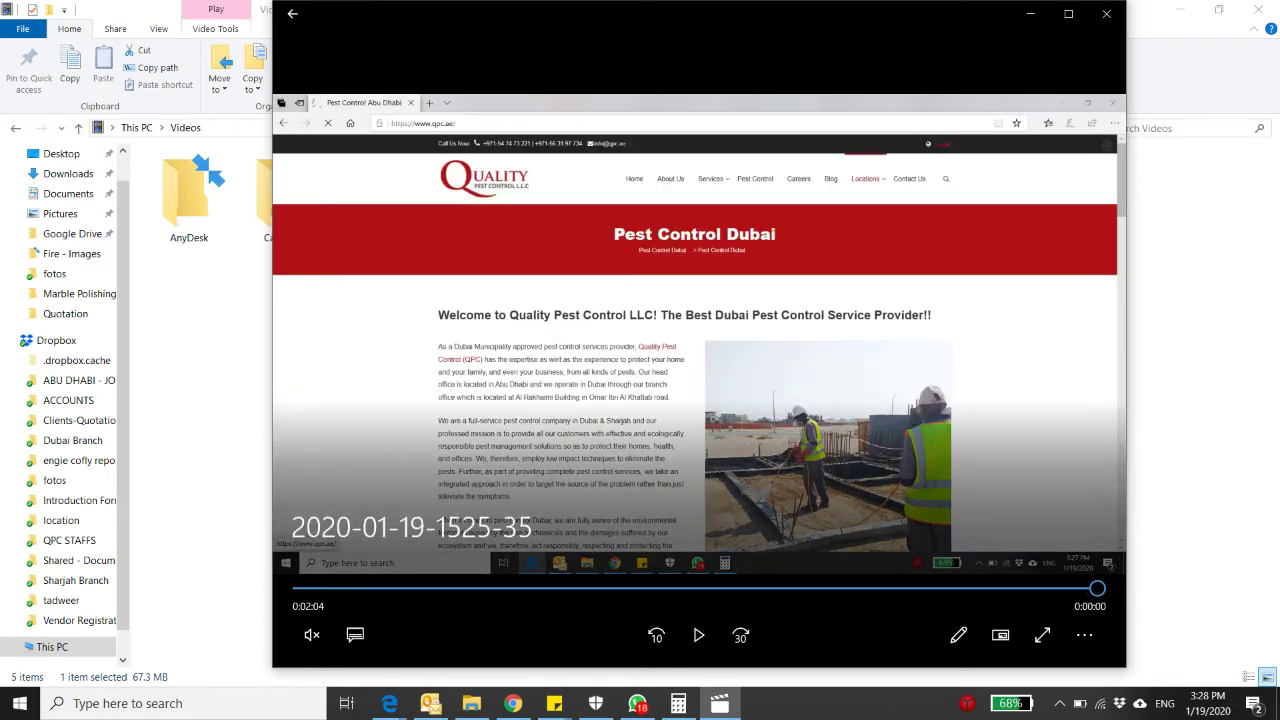
left_click(1106, 14)
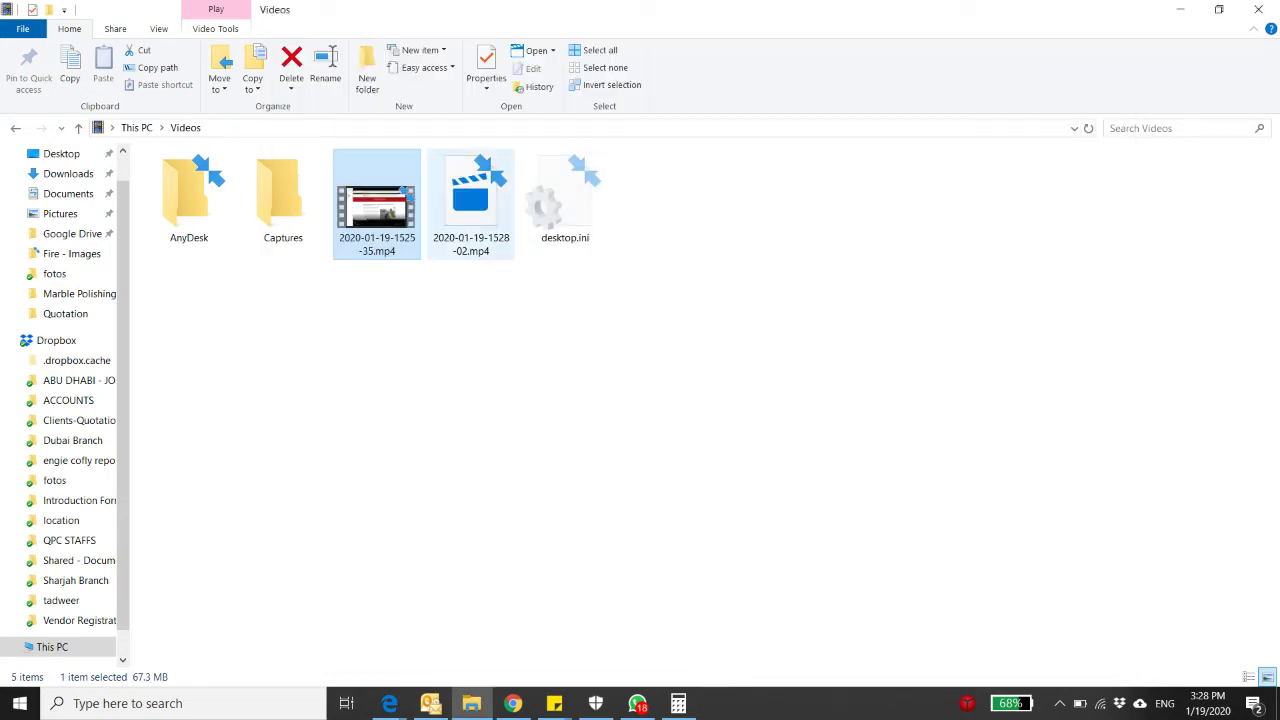
double_click(471, 205)
left_click(803, 405)
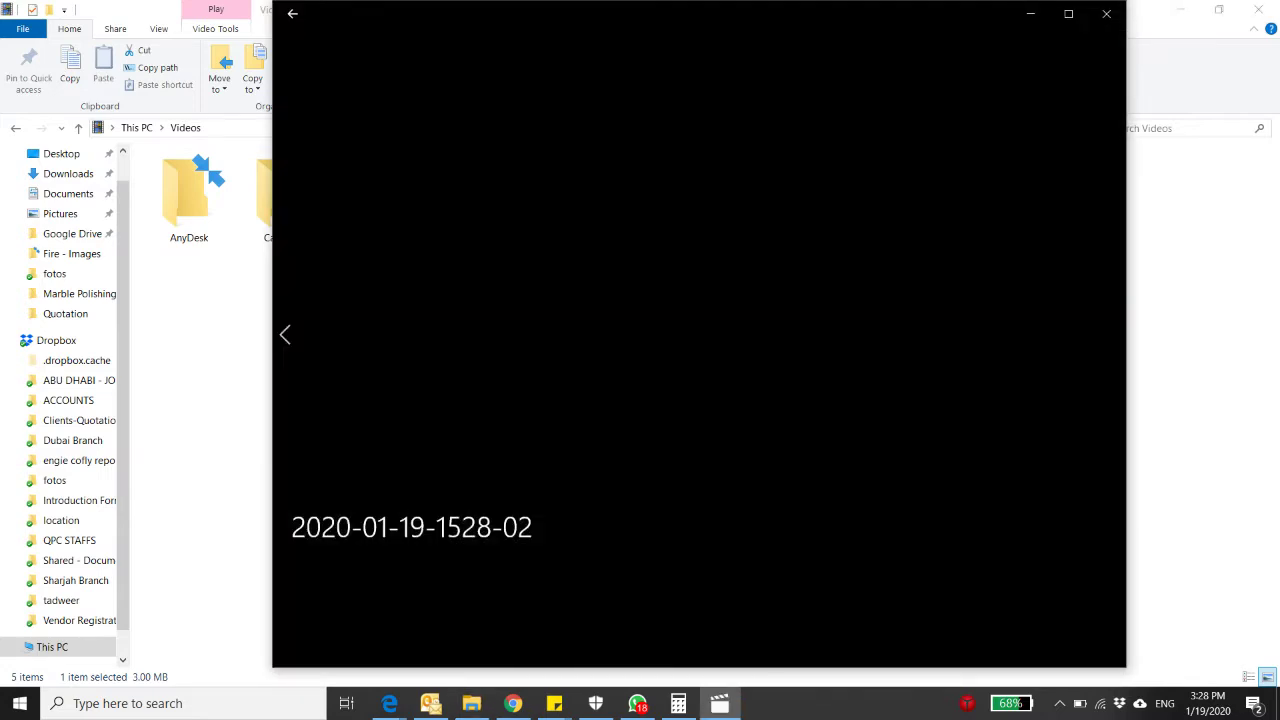
left_click(1106, 14)
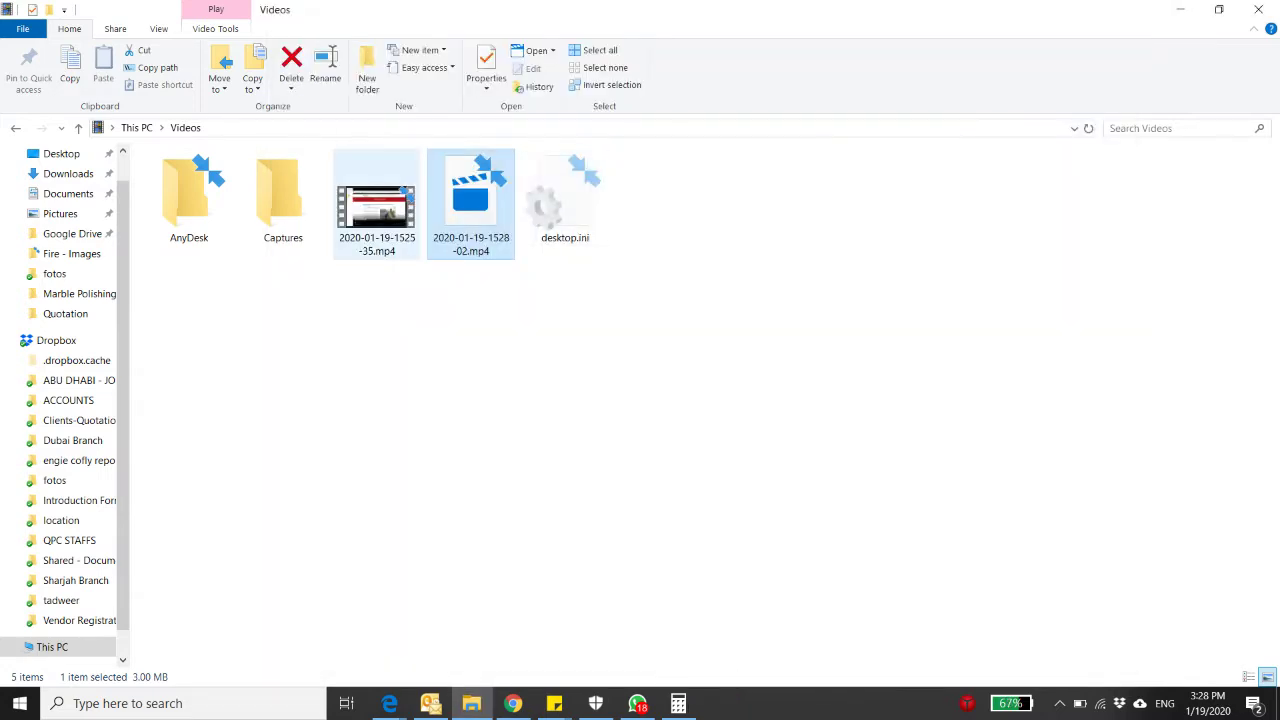
left_click(377, 205)
right_click(395, 223)
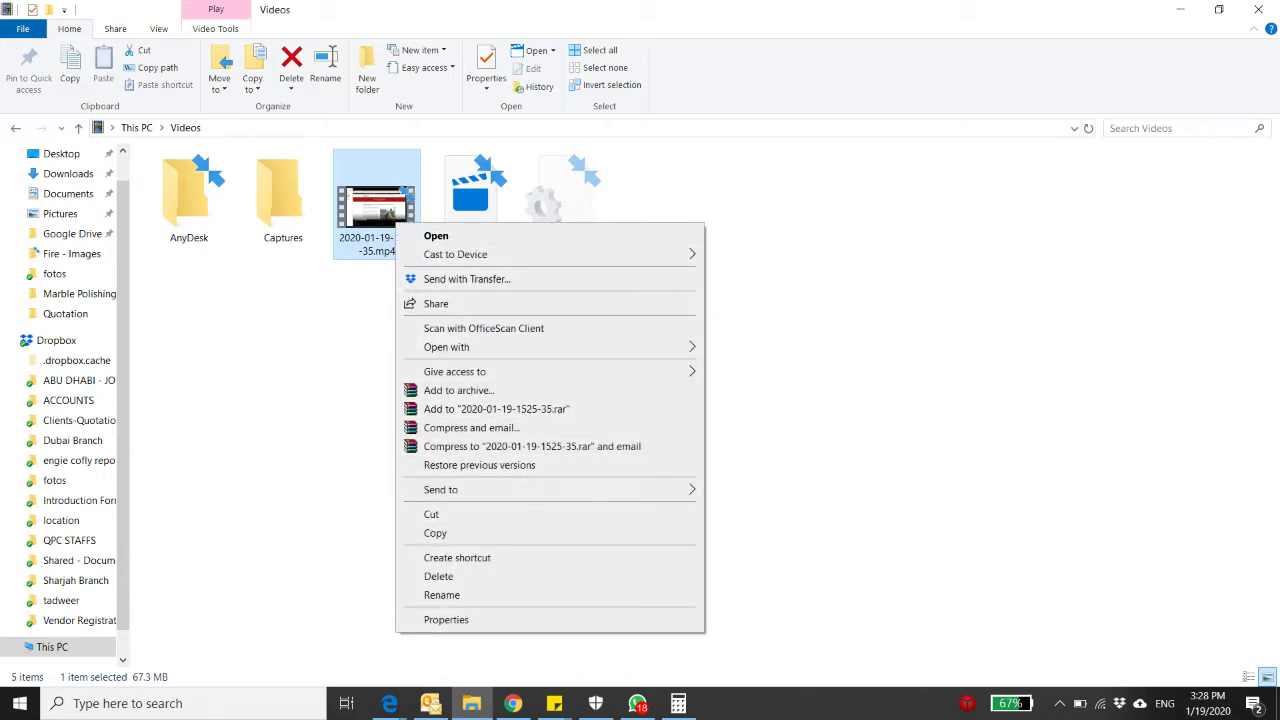
mouse_move(500, 347)
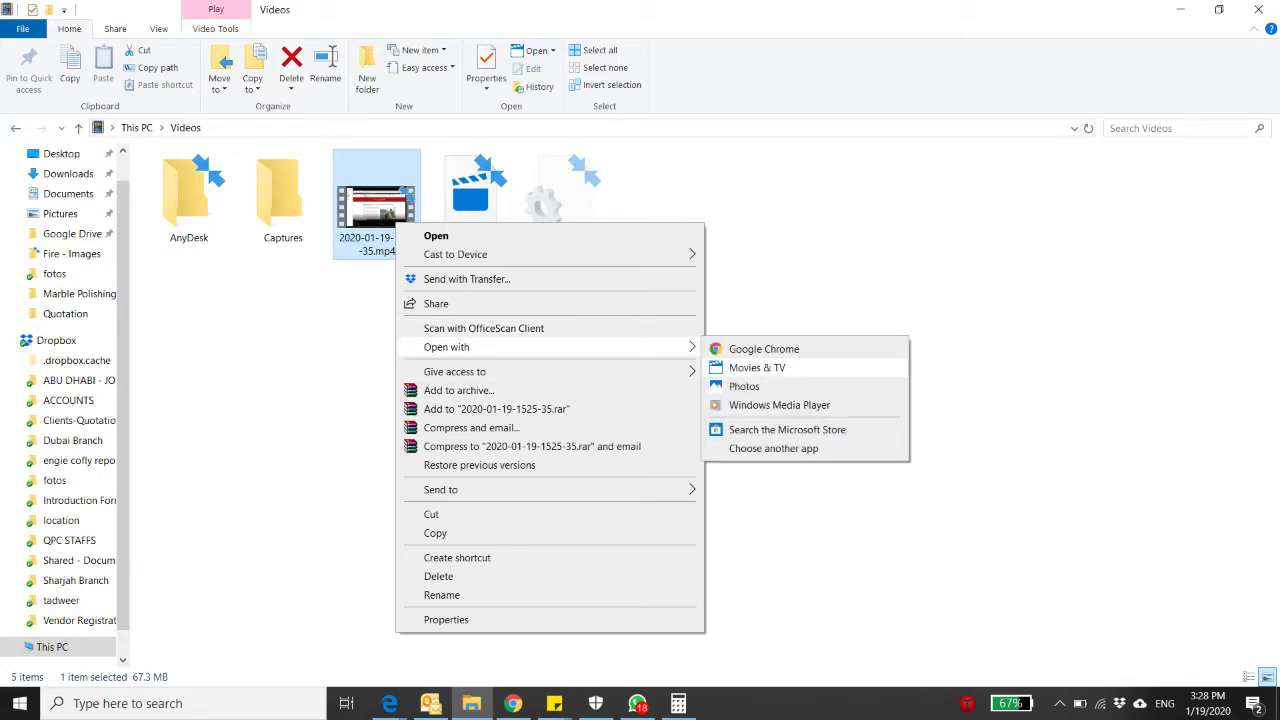
left_click(757, 367)
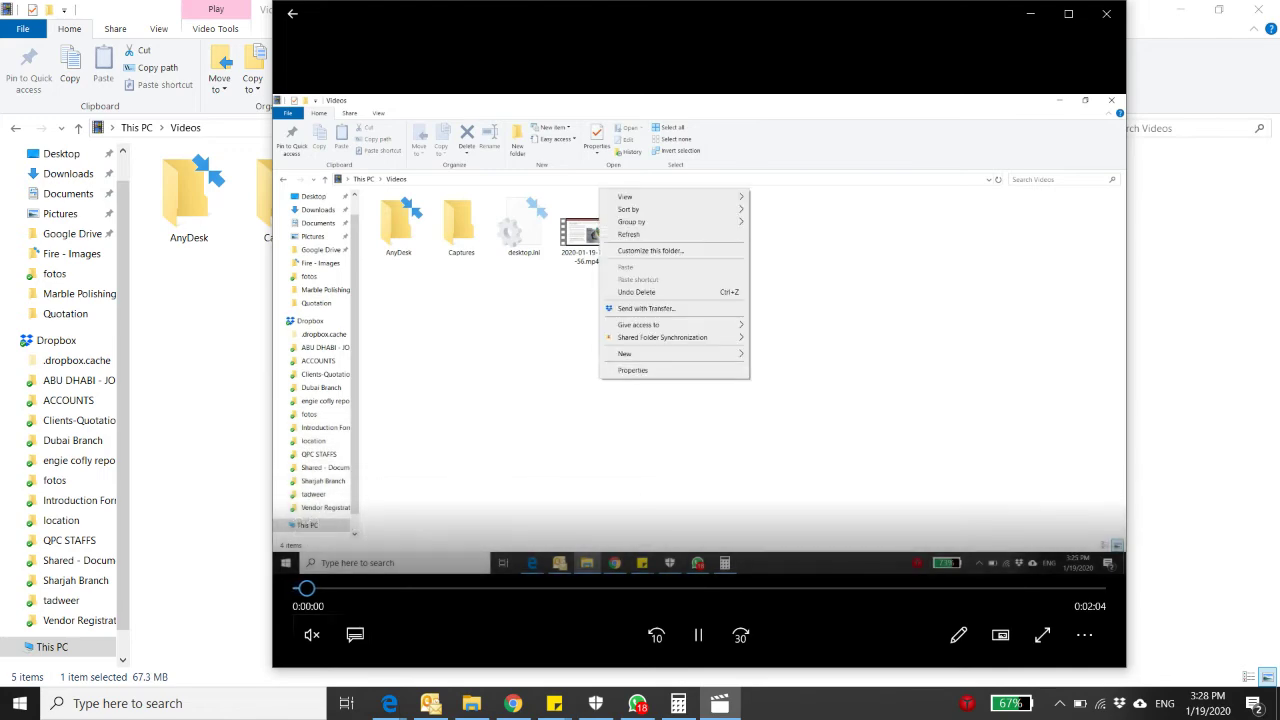
left_click(755, 588)
left_click(850, 588)
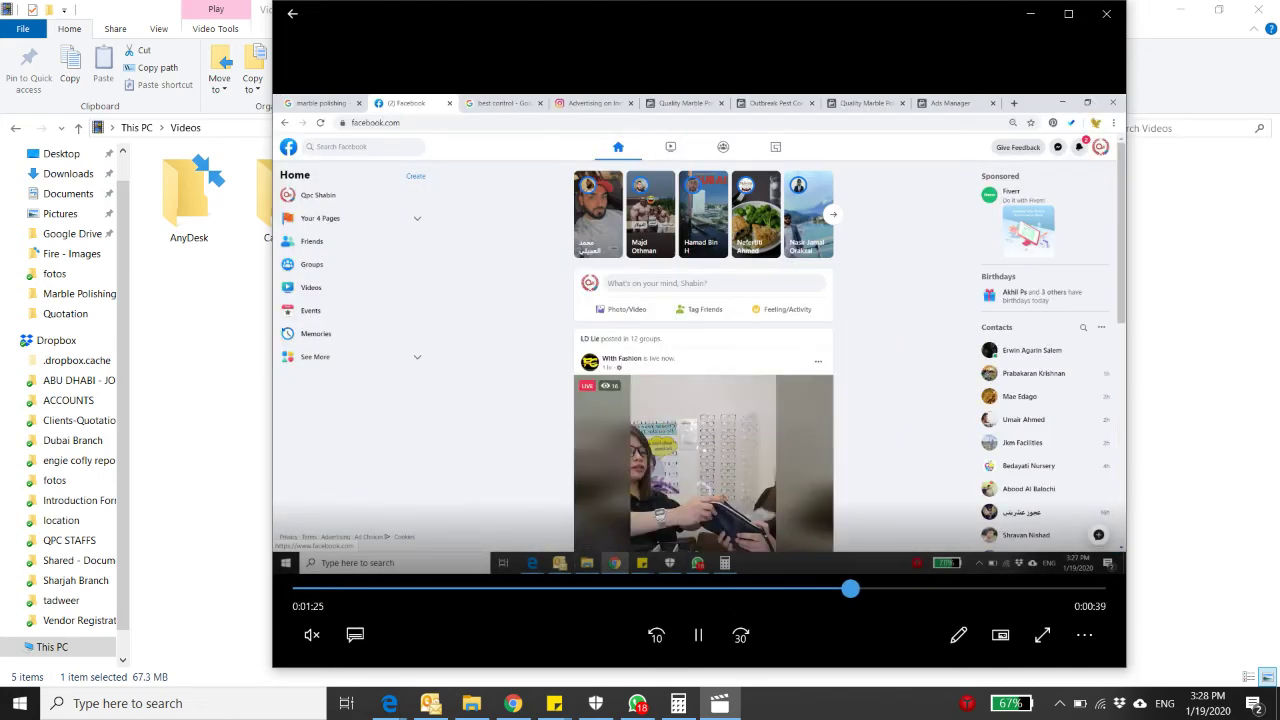
left_click_drag(850, 589, 1060, 589)
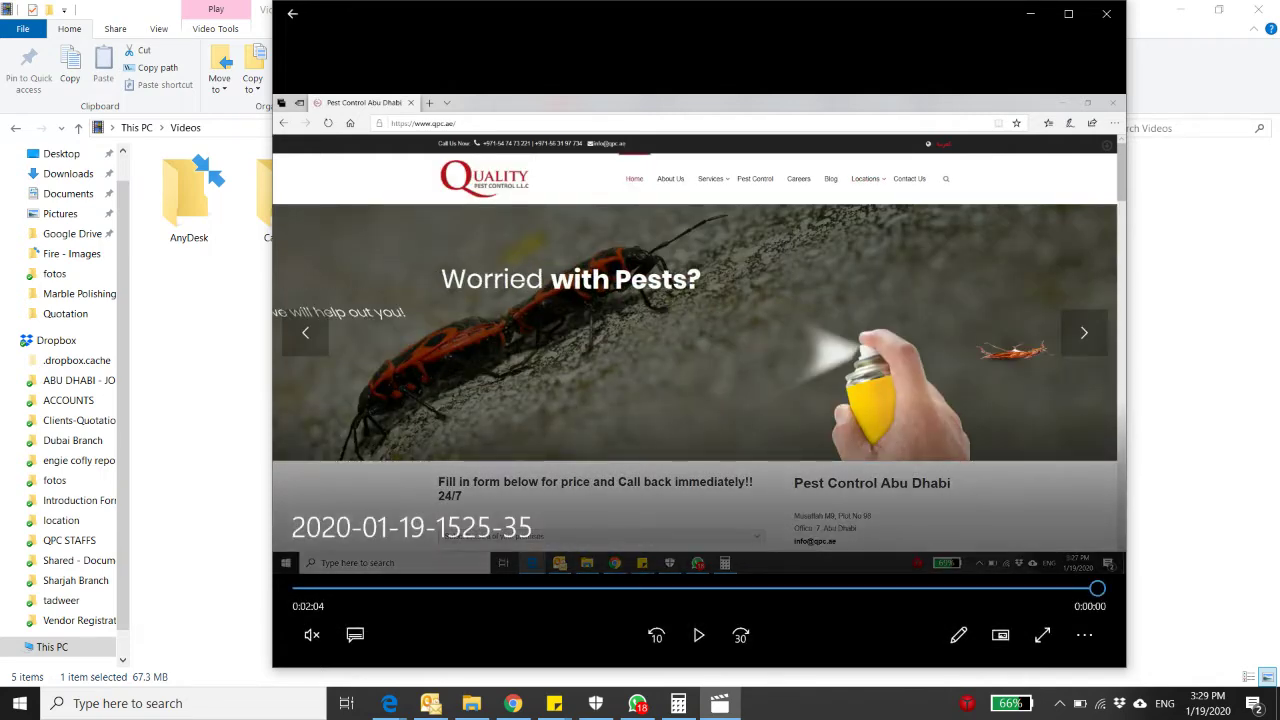
left_click(1106, 13)
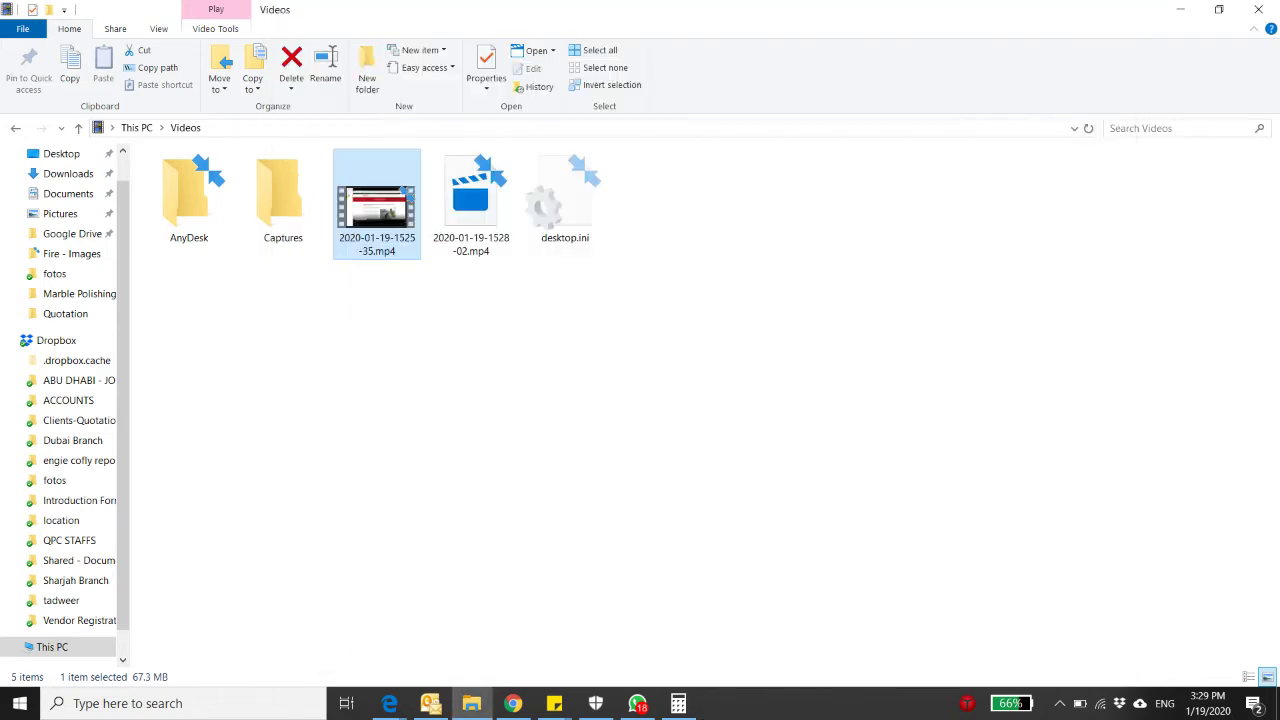
key("Return")
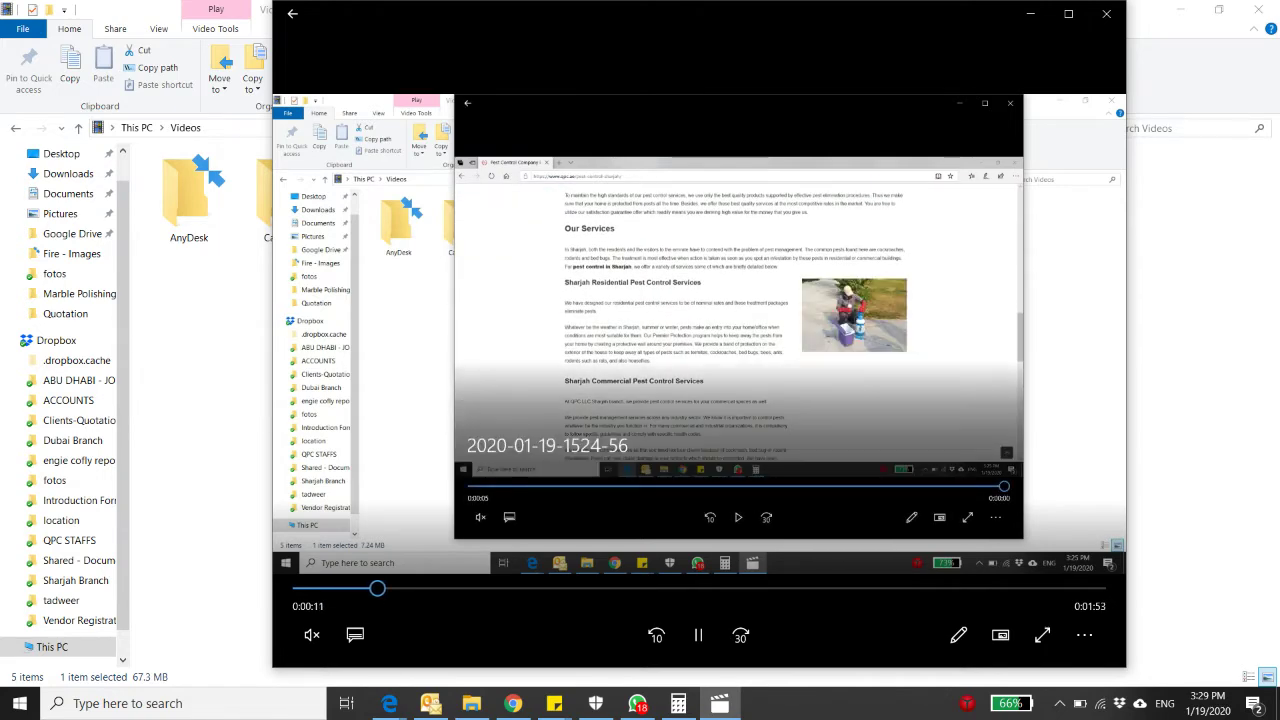
key("Right")
key("Right")
key("Right")
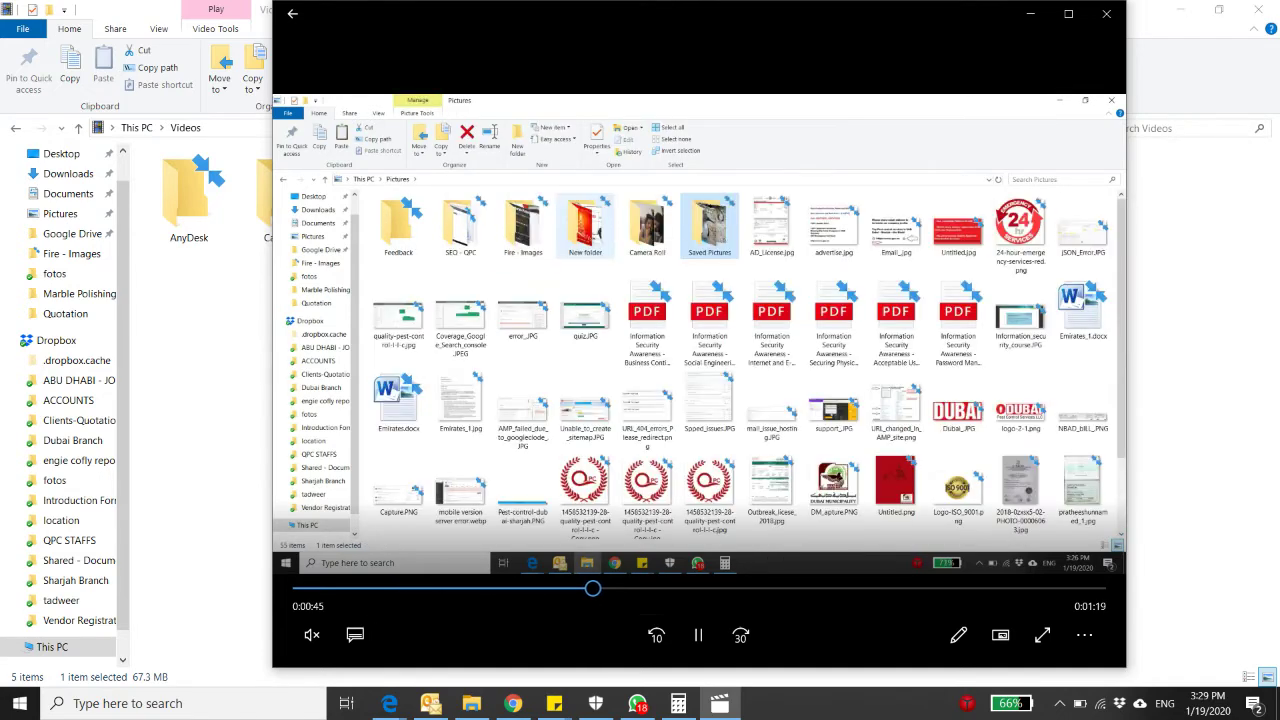
left_click_drag(593, 588, 786, 588)
key("Right")
key("Right")
key("Right")
key("Right")
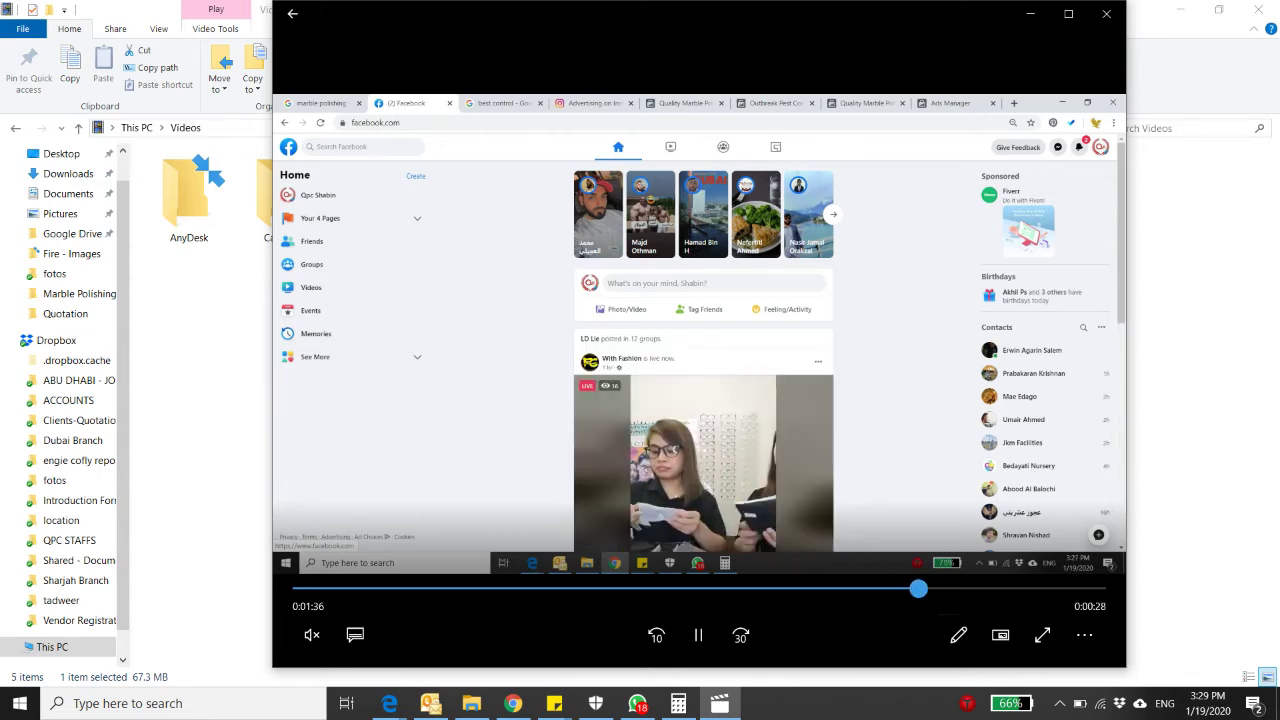
key("Right")
key("Right")
key("Right")
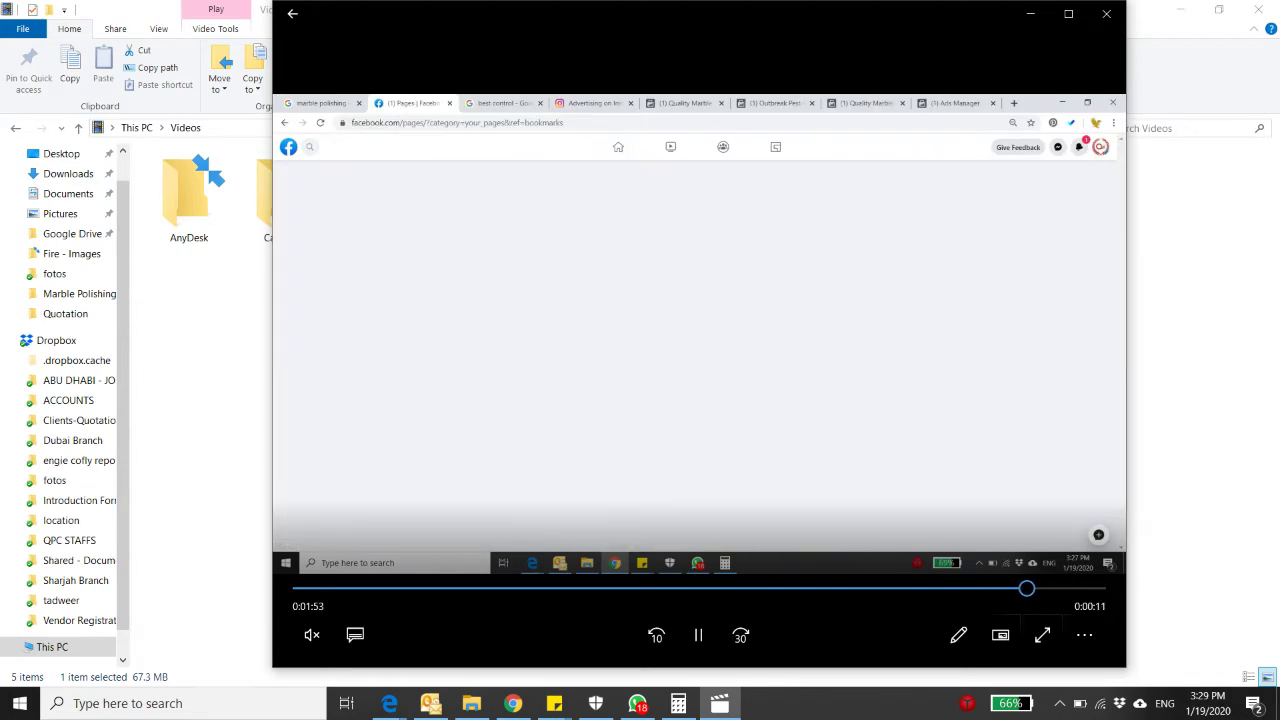
key("Right")
key("Right")
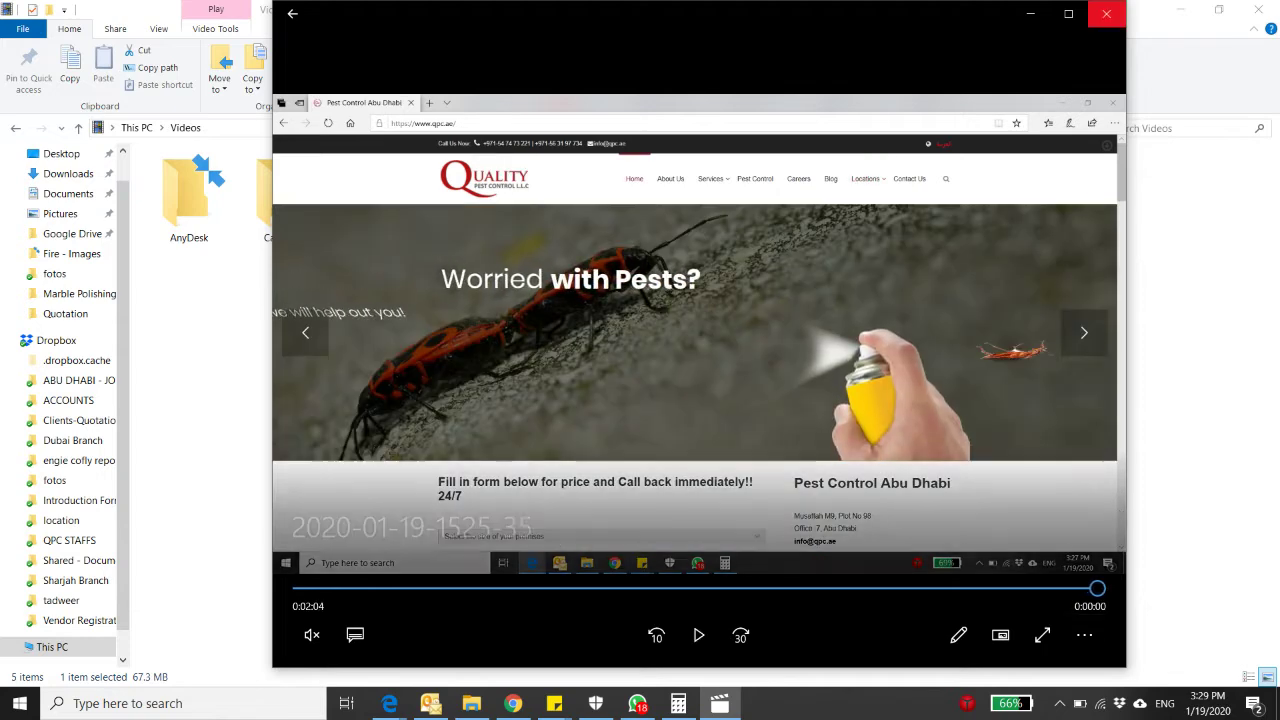
left_click(1106, 14)
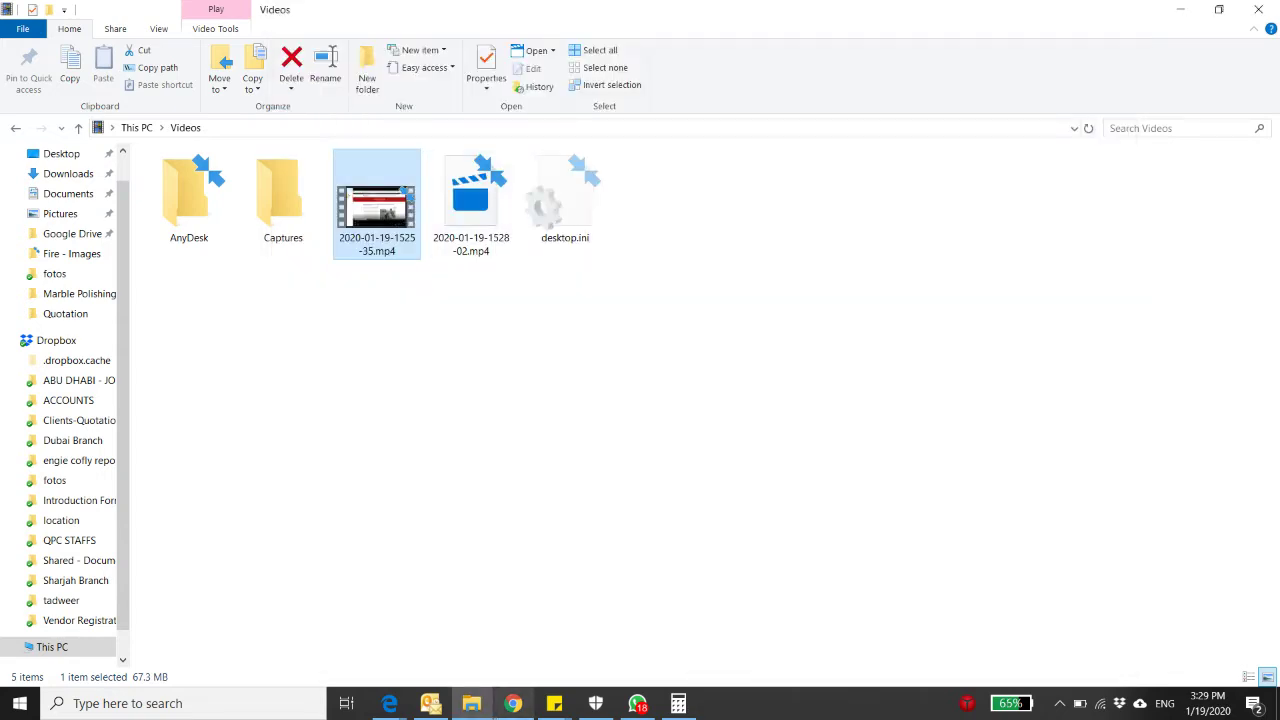
- Switch to Chrome, open YouTube from the "best control" Google search page, and go to the signed-in account's channel
left_click(513, 703)
left_click(513, 703)
left_click(513, 703)
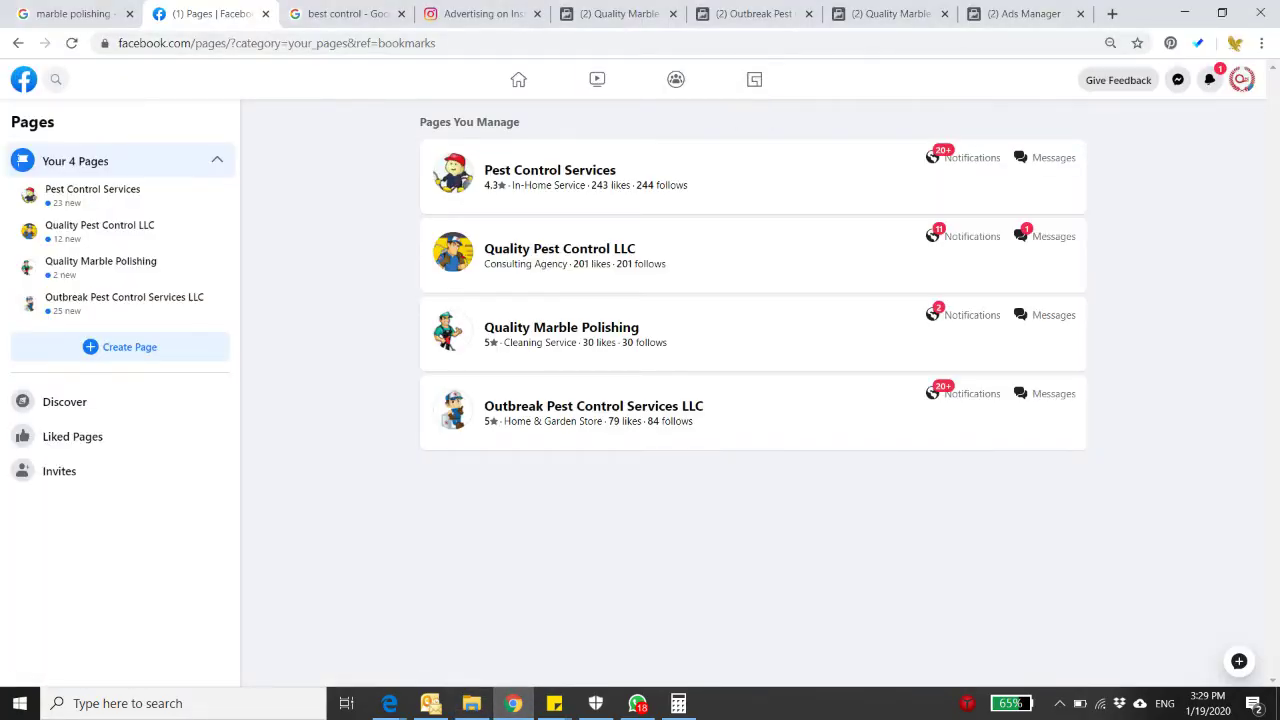
left_click(345, 13)
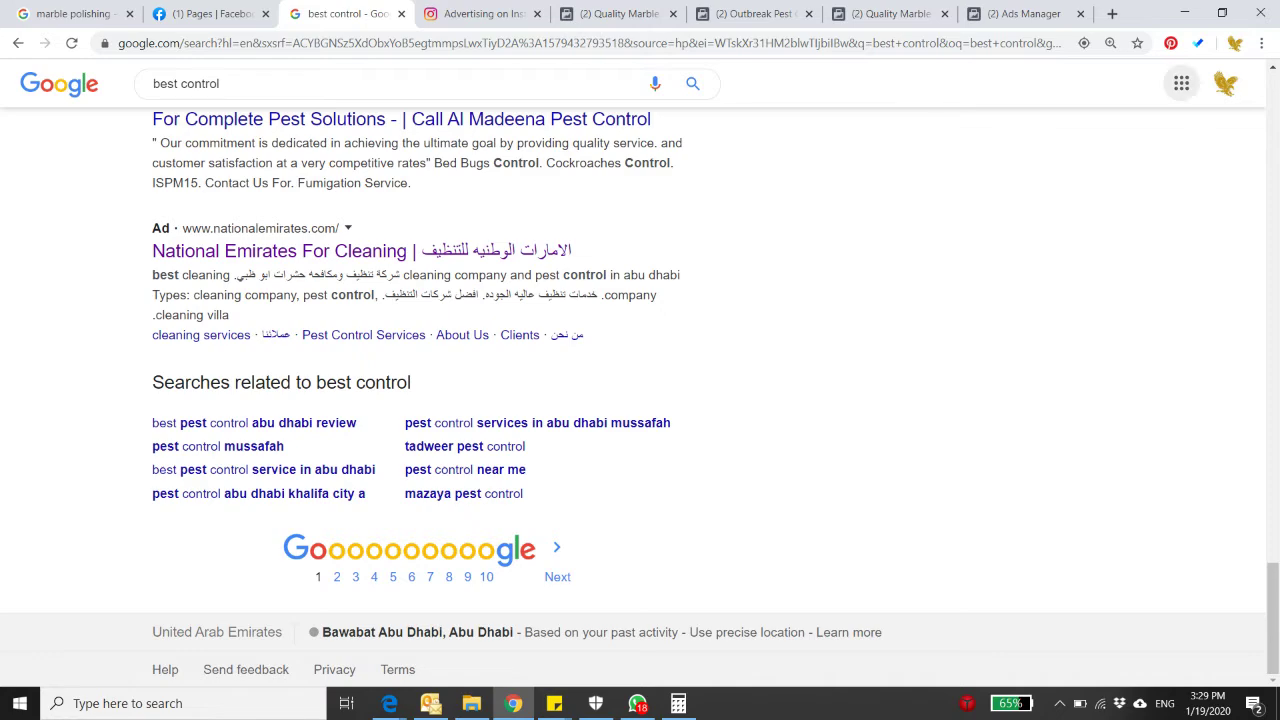
left_click(1181, 83)
left_click(1014, 265)
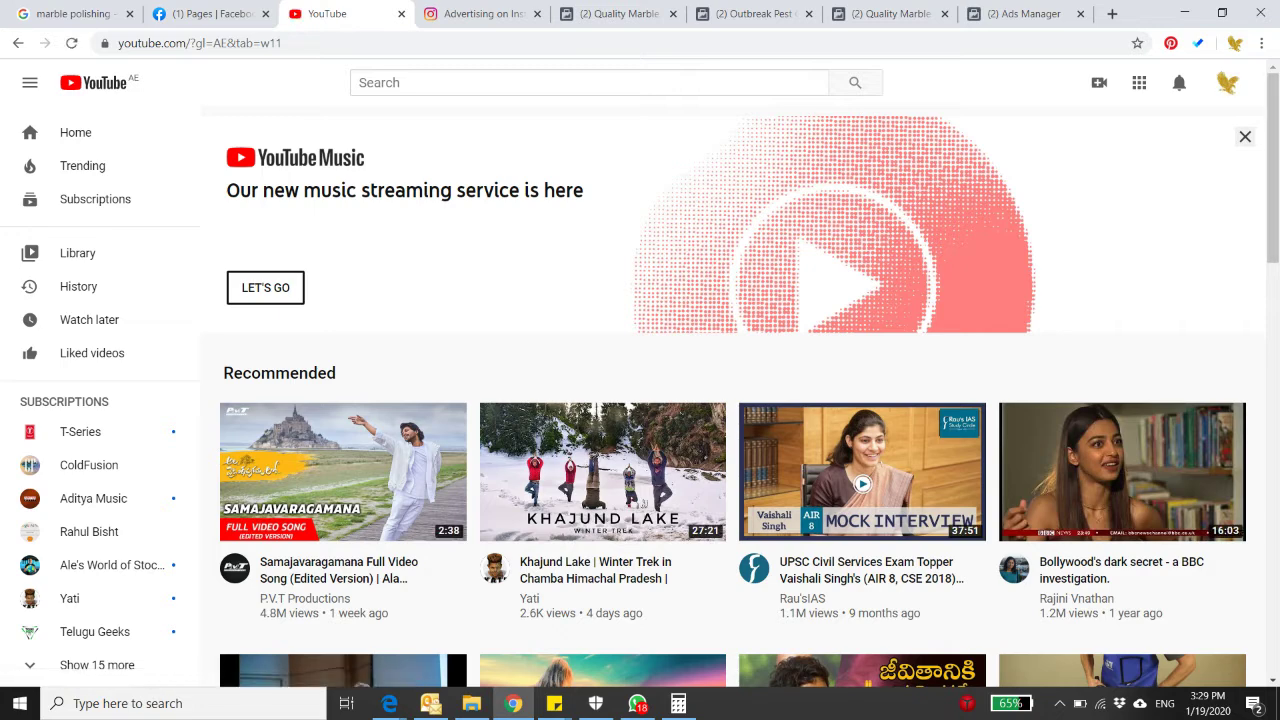
left_click(1227, 83)
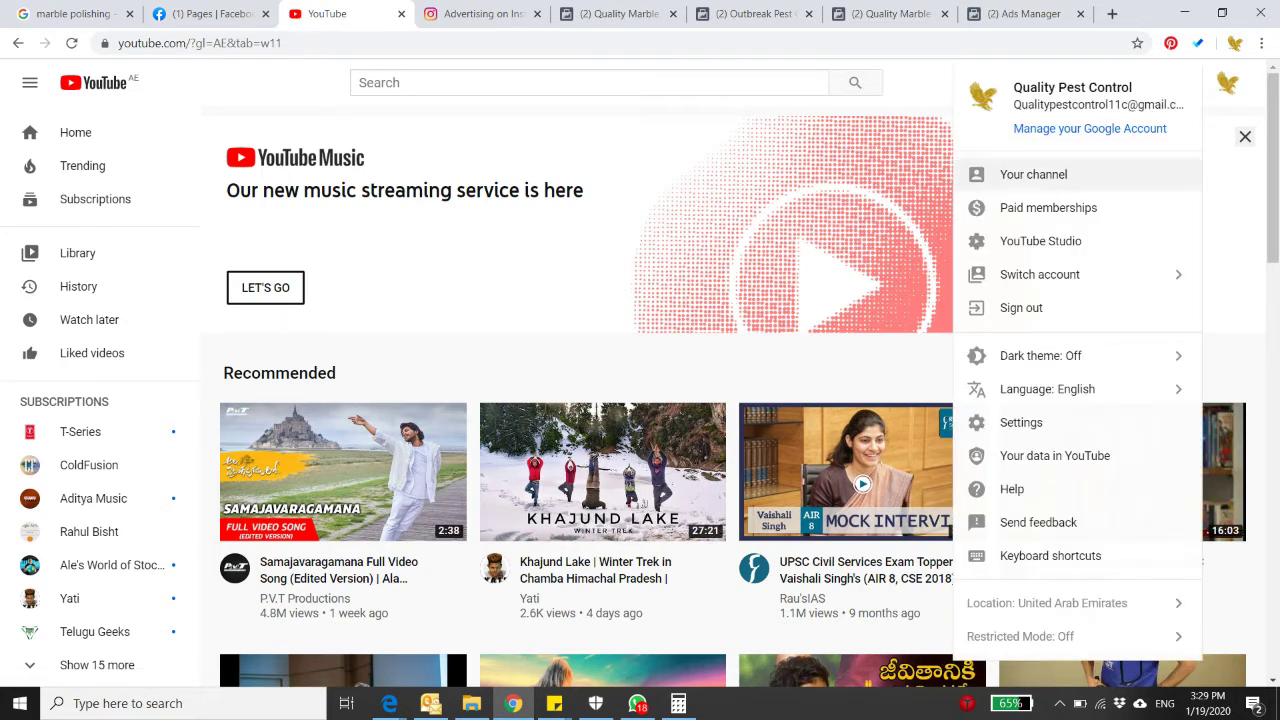
left_click(1033, 174)
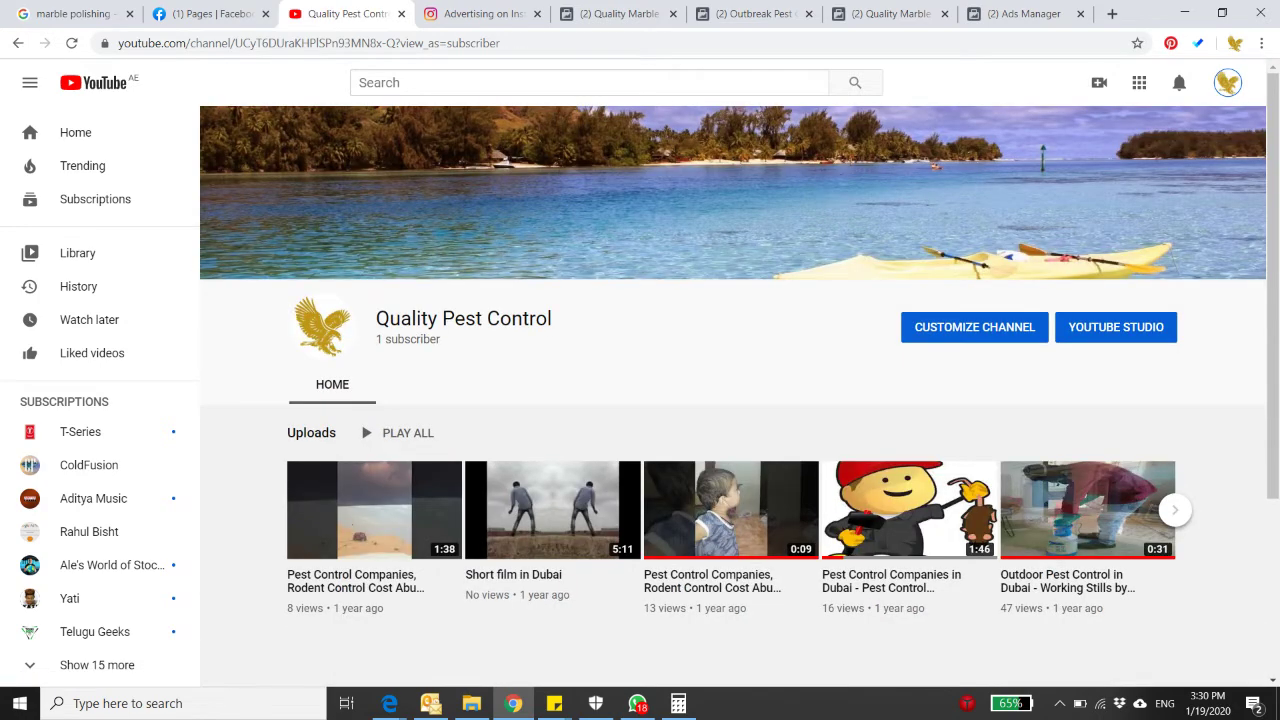
- Look over the channel page's uploads and the YouTube navigation list
scroll(550, 400, "down", 3)
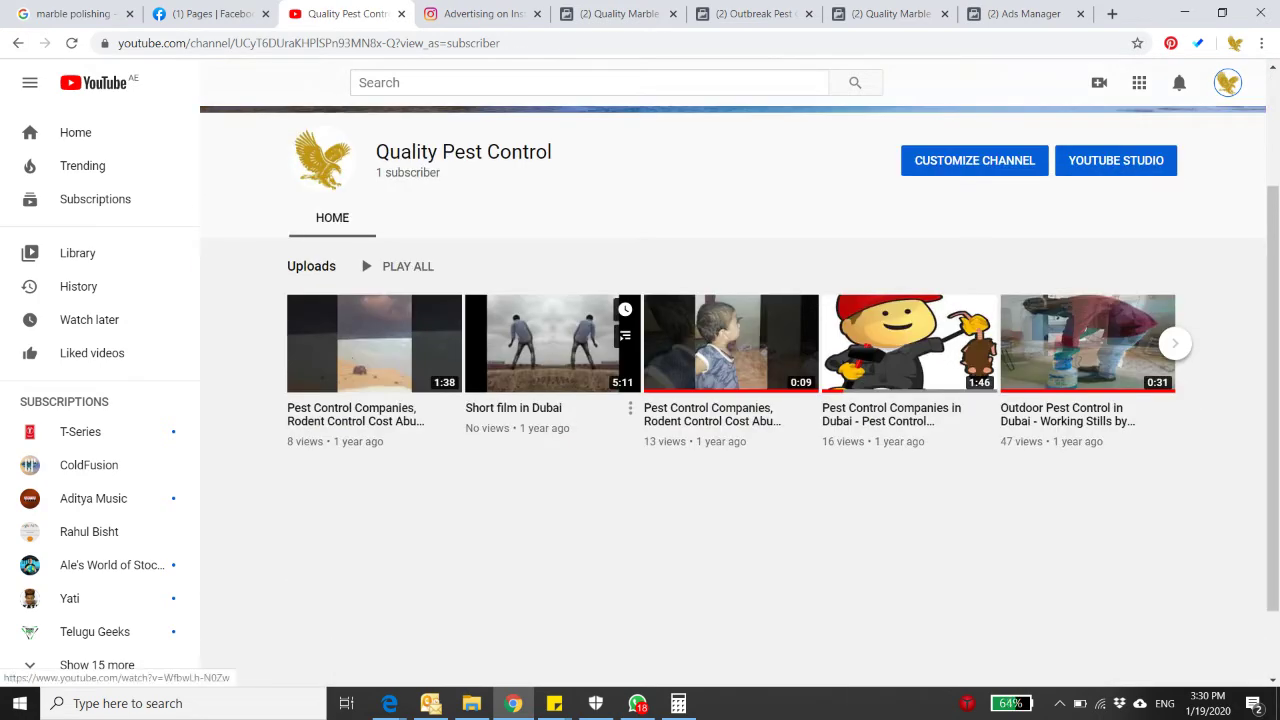
scroll(550, 400, "up", 3)
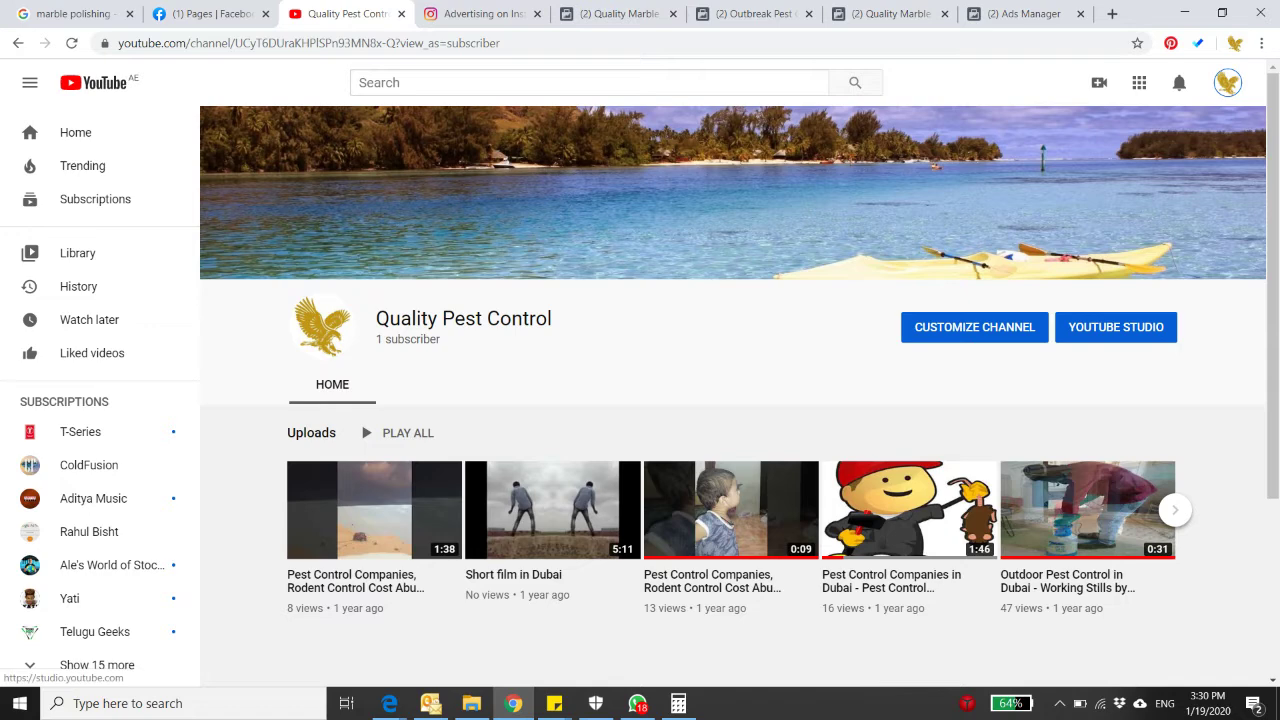
scroll(740, 400, "down", 2)
scroll(100, 205, "down", 6)
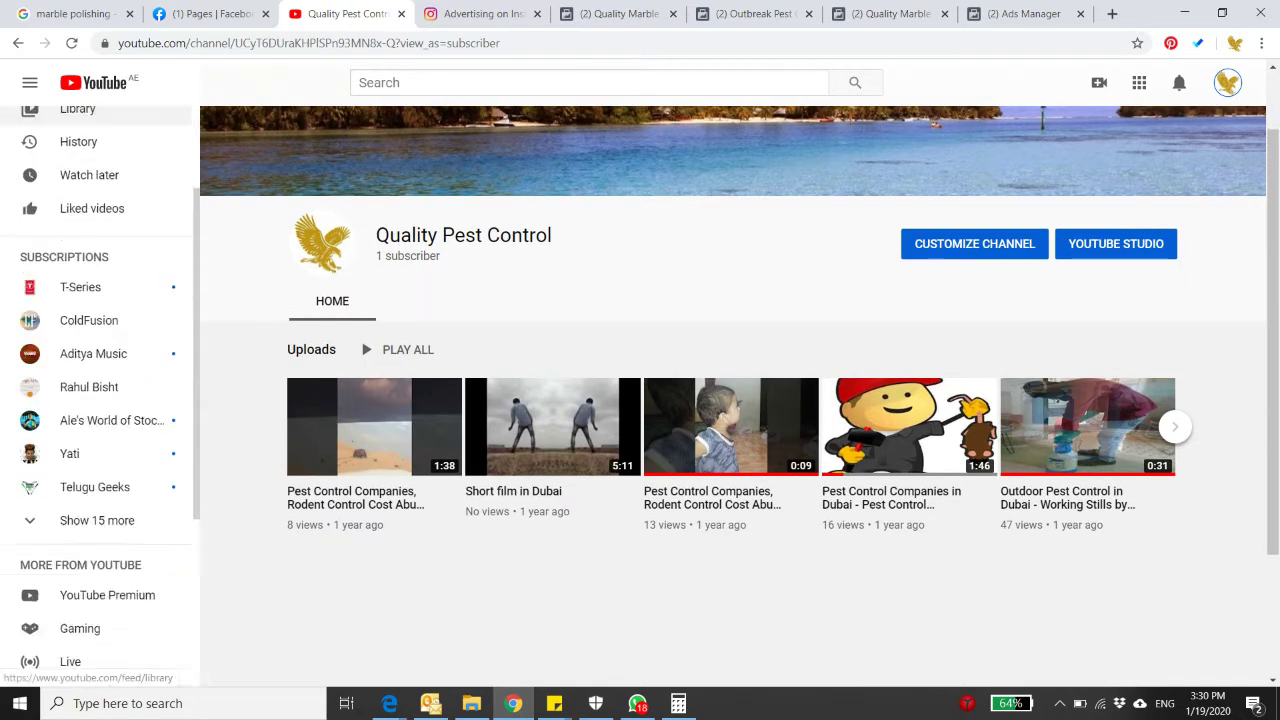
scroll(100, 205, "up", 6)
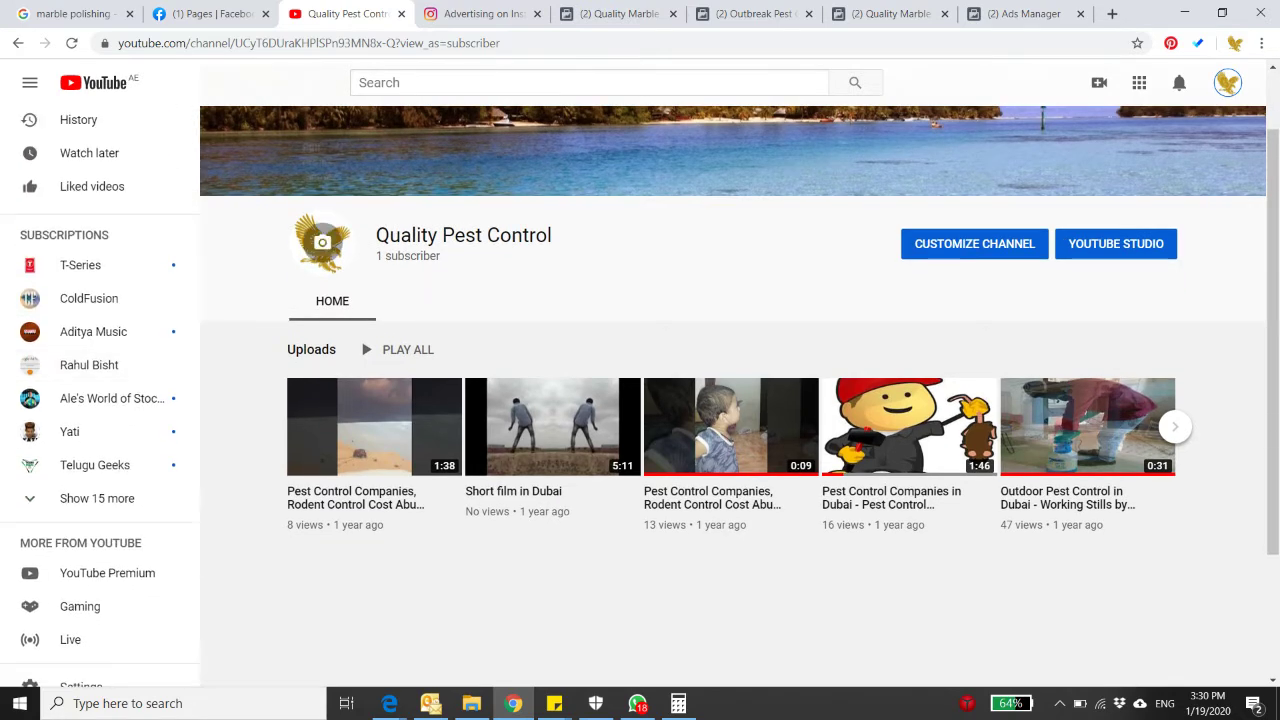
scroll(700, 400, "down", 3)
scroll(700, 400, "up", 5)
scroll(100, 140, "up", 2)
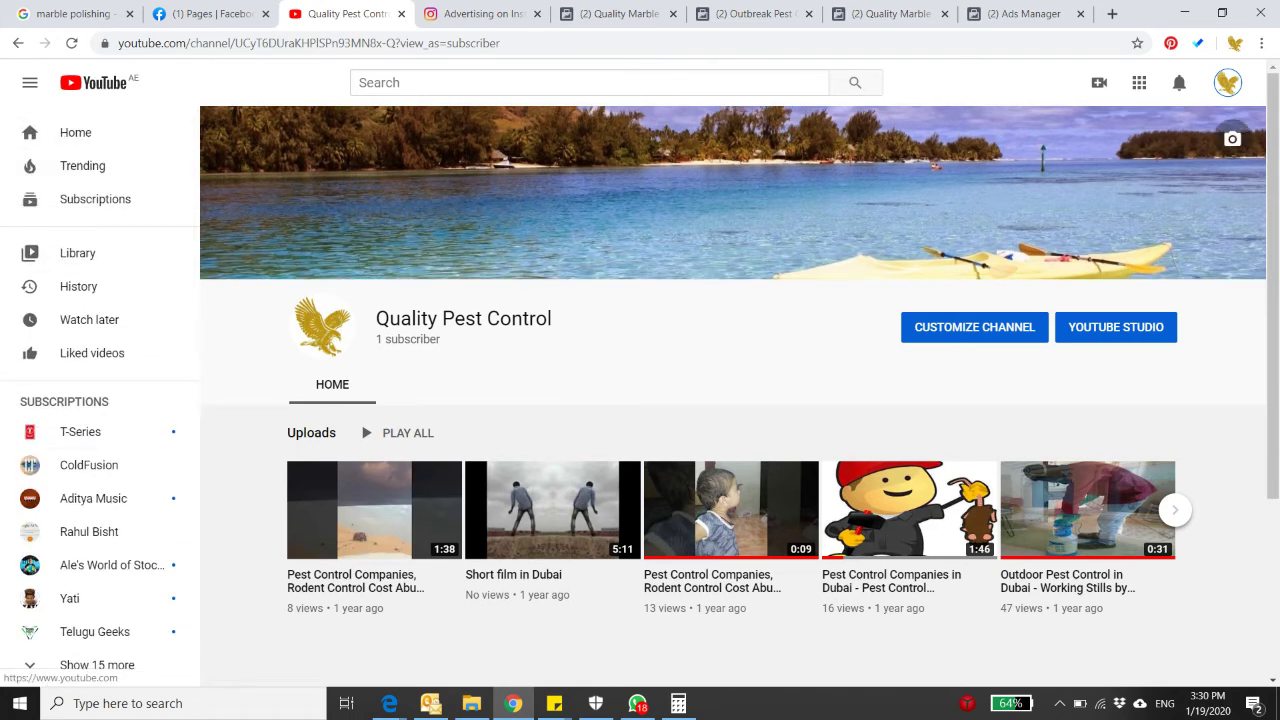
- Start a new video upload in YouTube Studio and dismiss the introduction to the new Studio
left_click(1099, 82)
left_click(1160, 122)
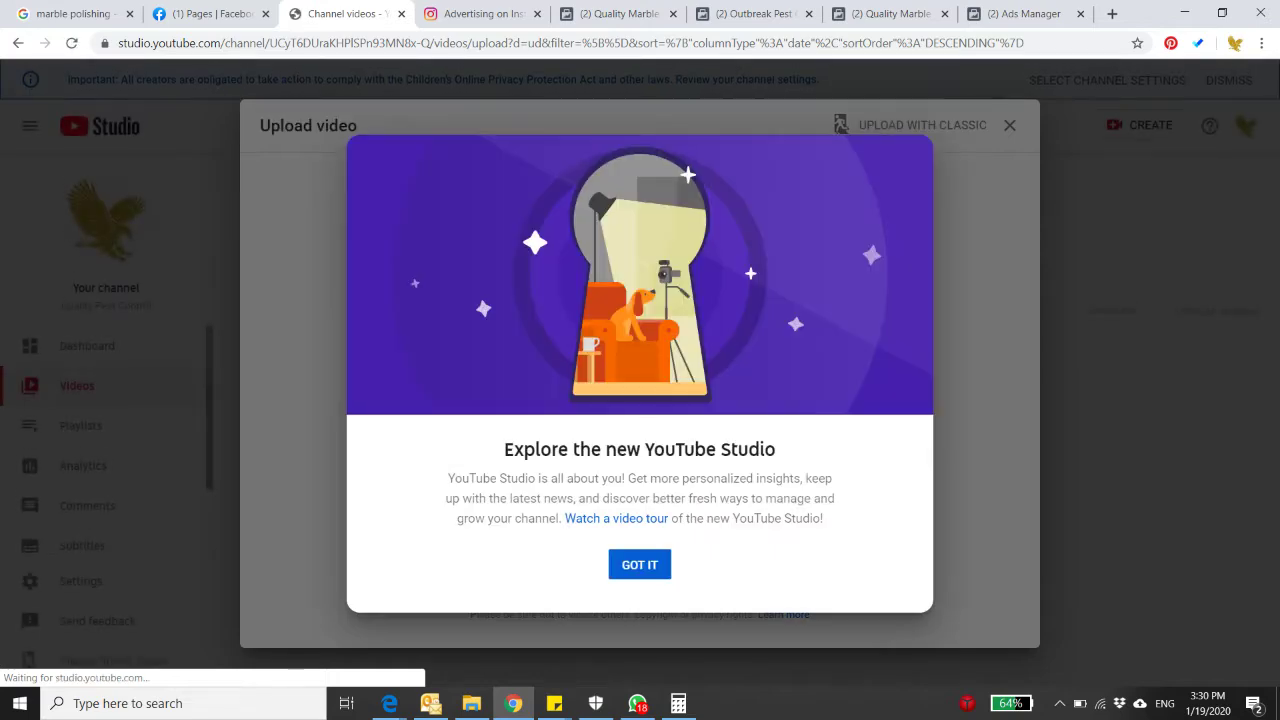
key("Escape")
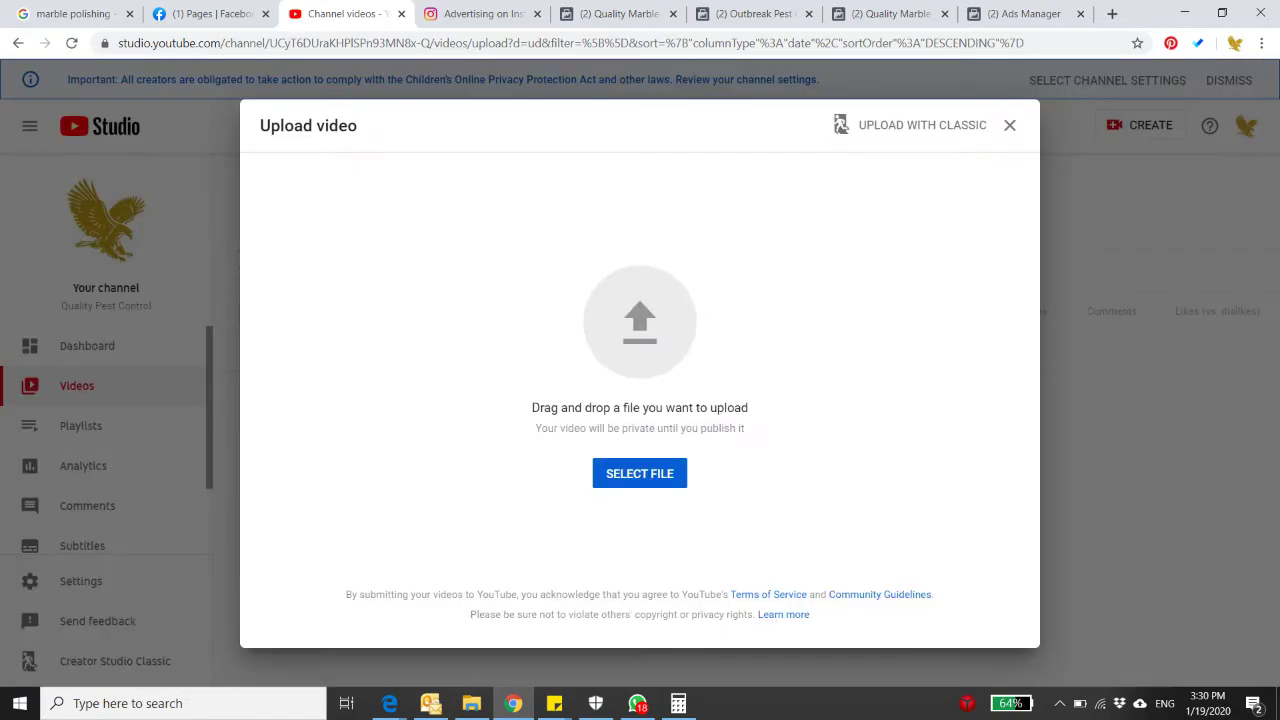
left_click(640, 473)
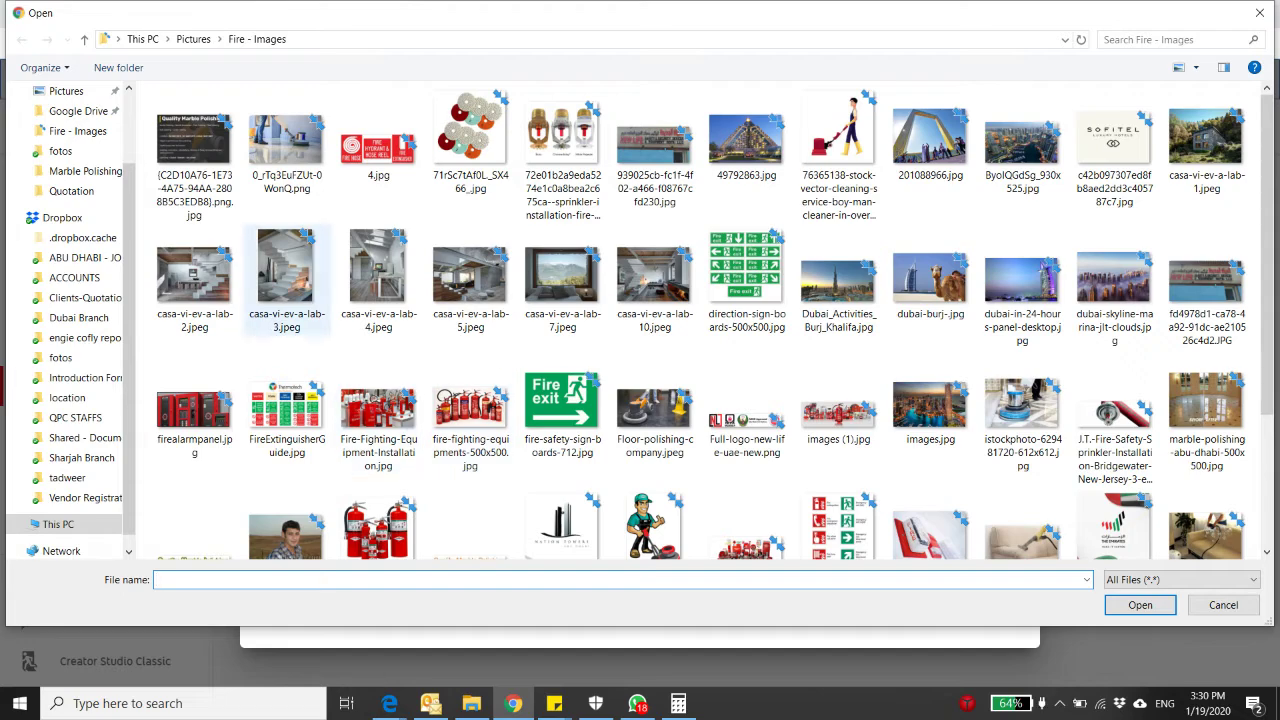
scroll(286, 280, "down", 3)
scroll(70, 250, "up", 2)
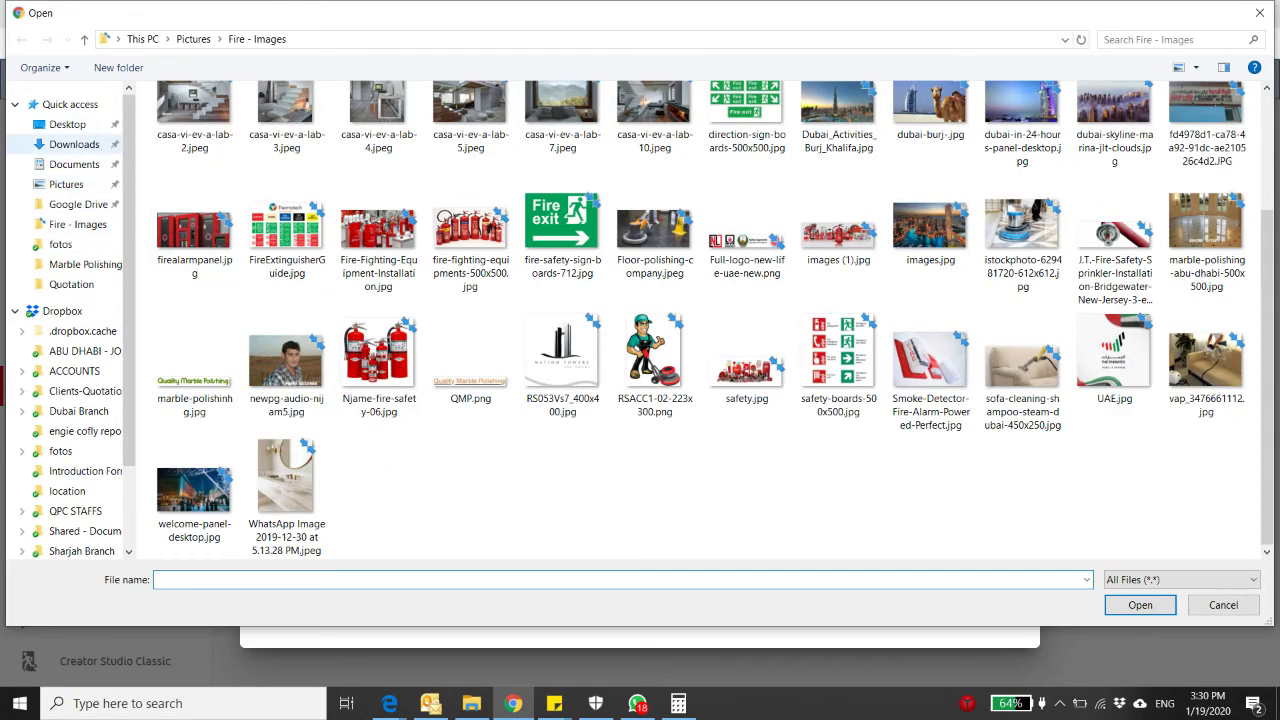
left_click(66, 184)
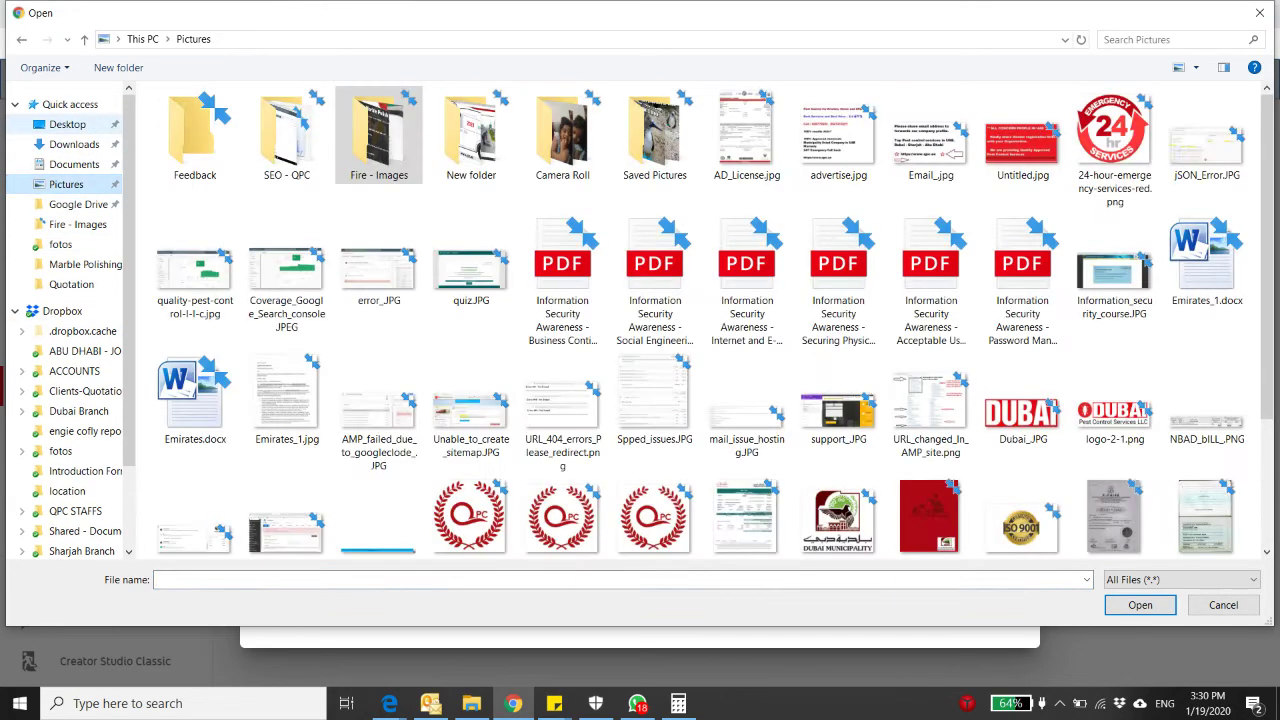
scroll(340, 175, "down", 2)
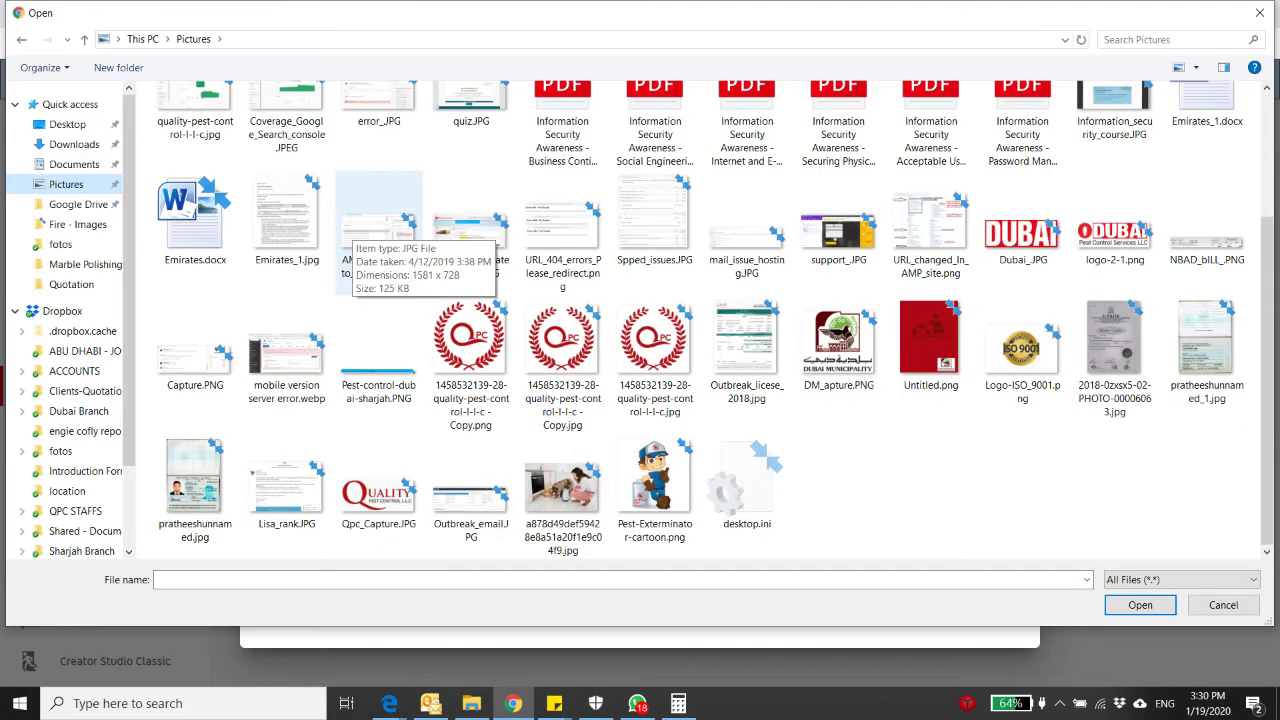
scroll(330, 178, "up", 2)
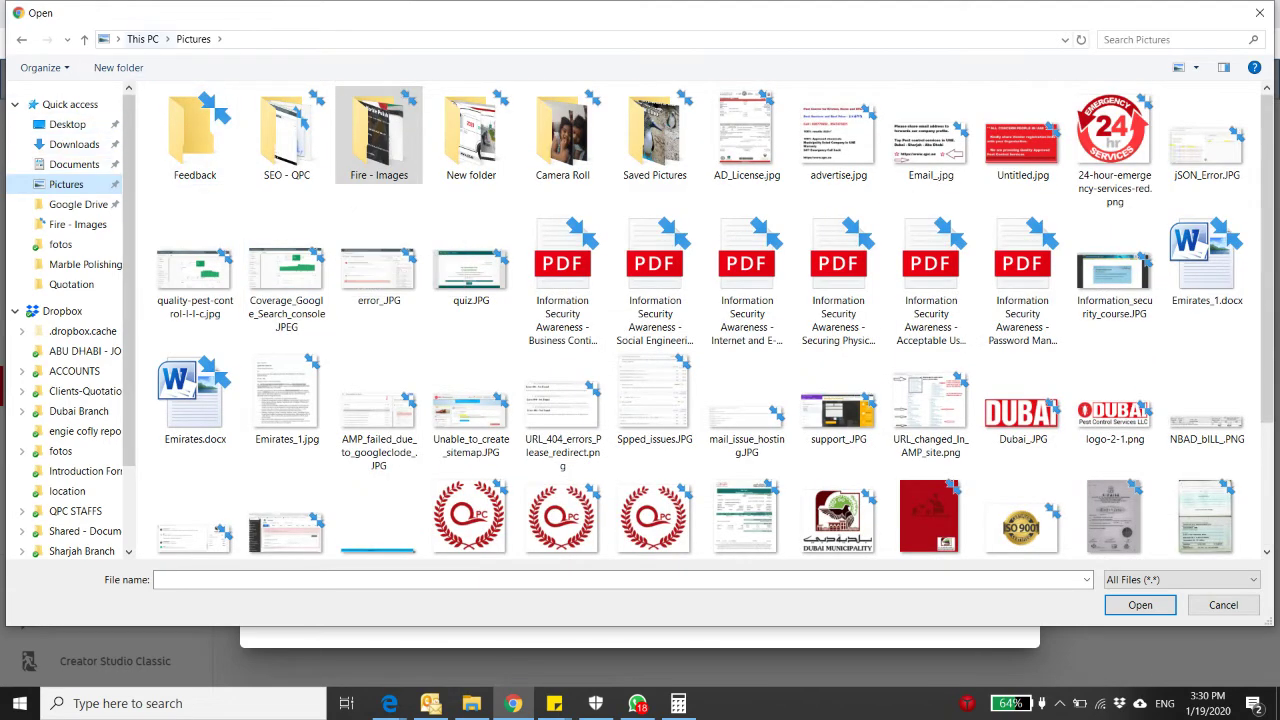
left_click(142, 39)
double_click(440, 175)
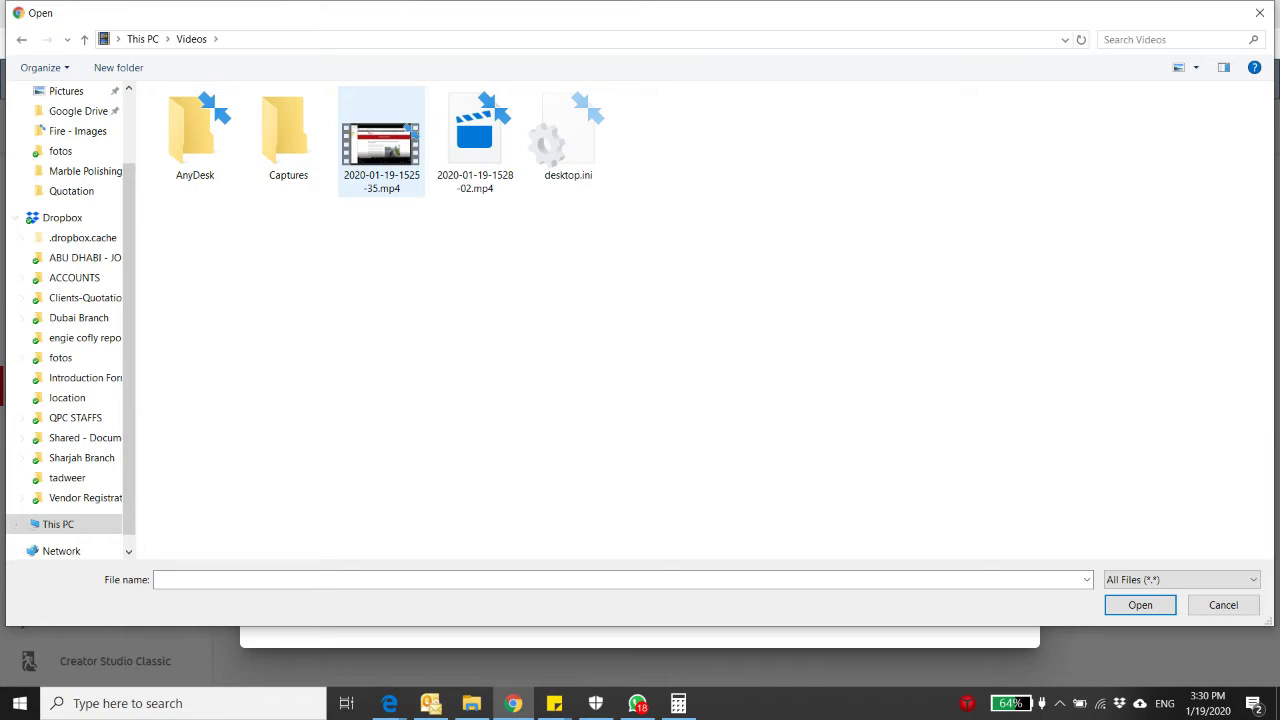
double_click(380, 135)
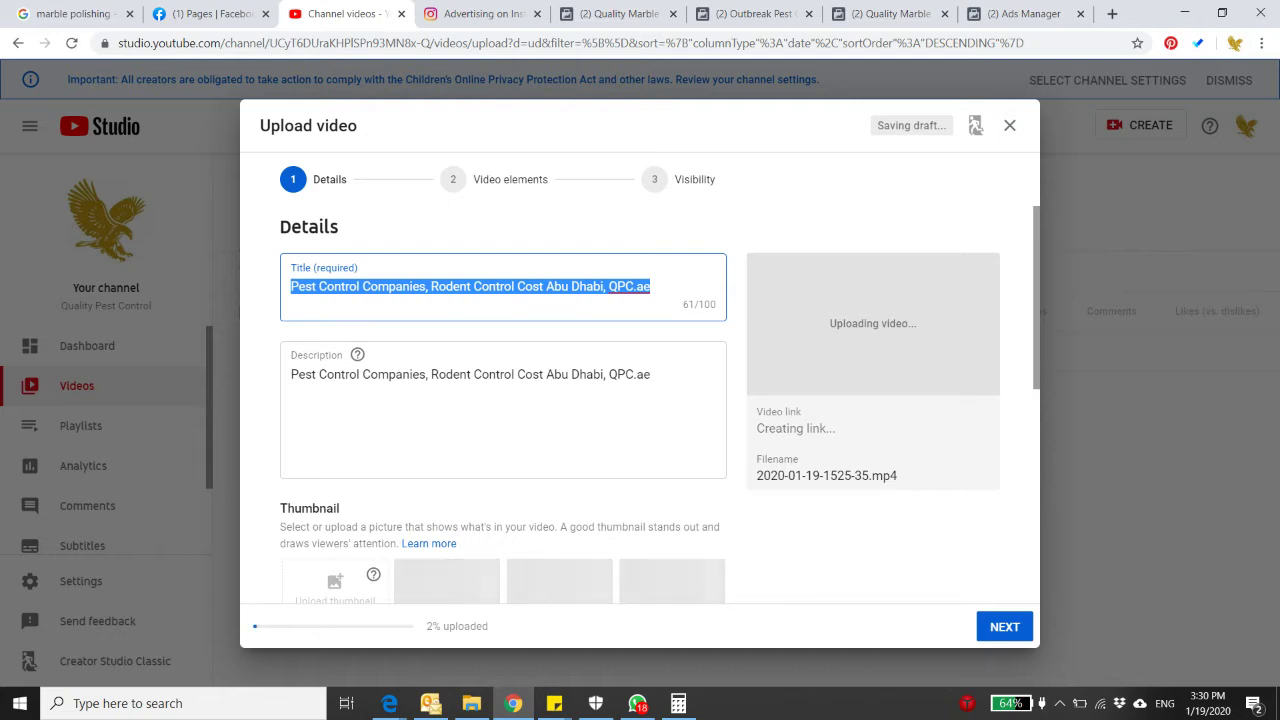
- Change the video title to "Making your Pest Control company popular in social media"
left_click(600, 286)
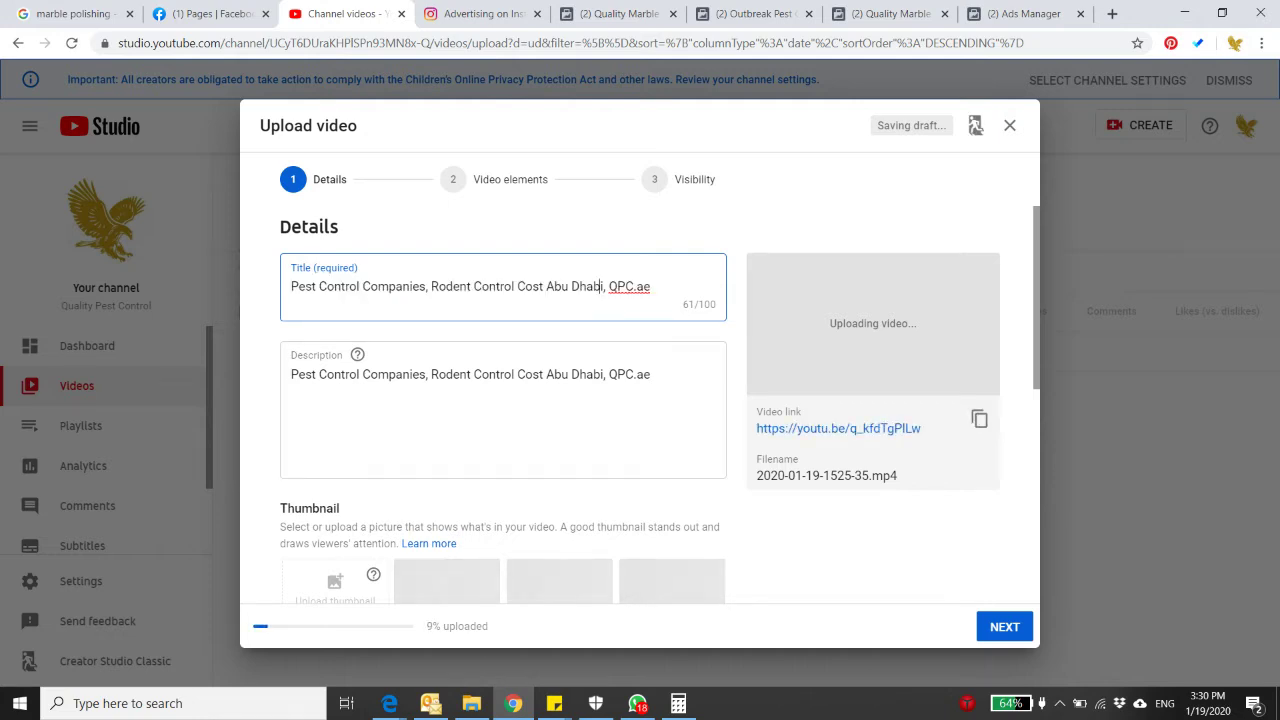
left_click_drag(650, 286, 409, 286)
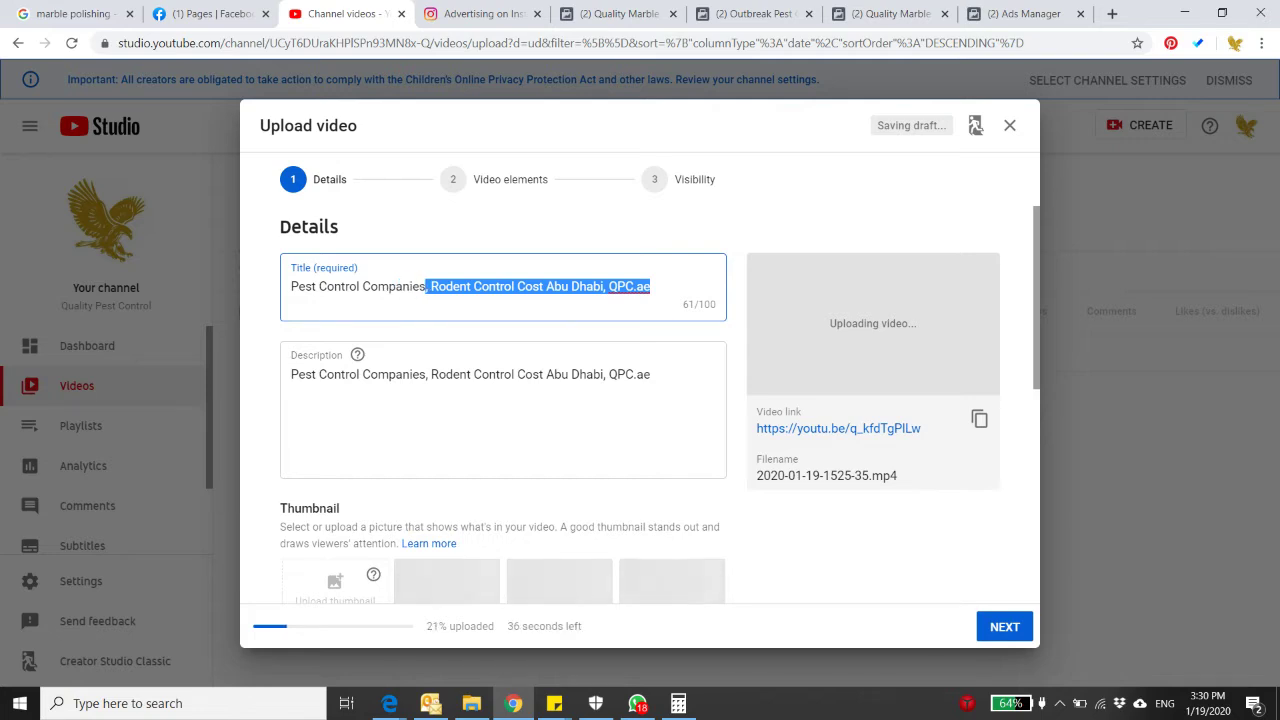
key("BackSpace")
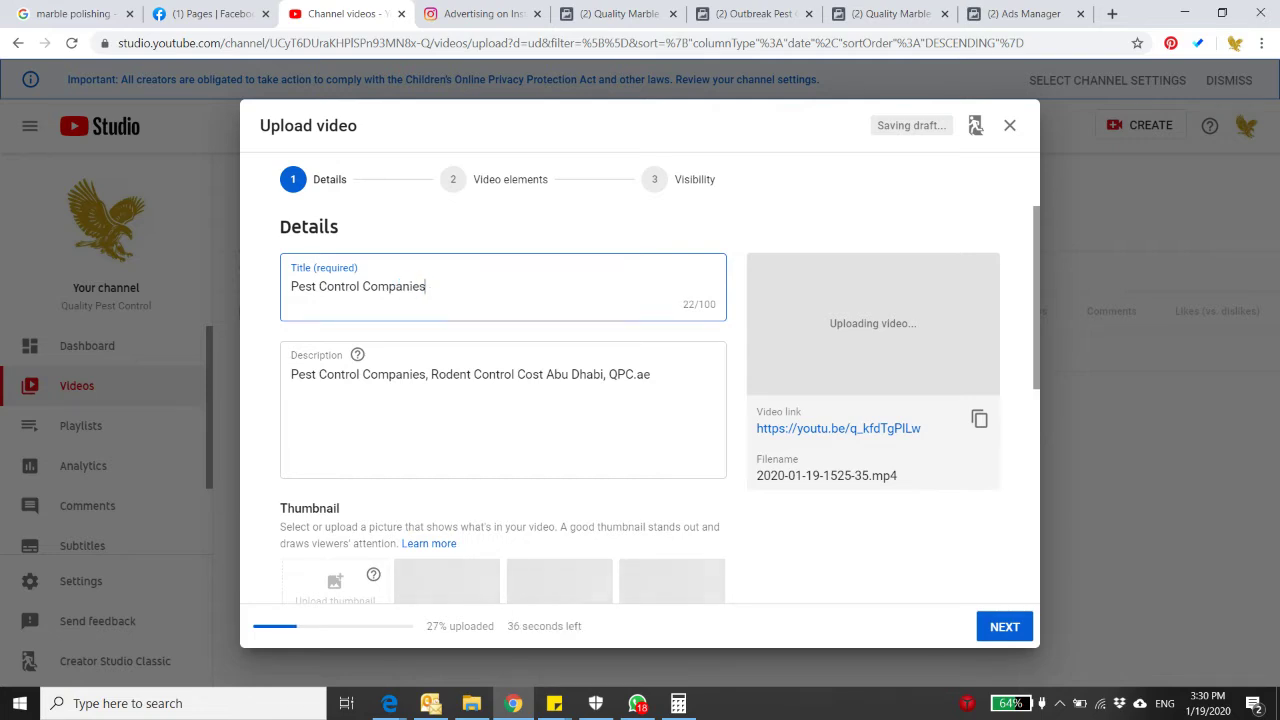
left_click_drag(426, 286, 362, 286)
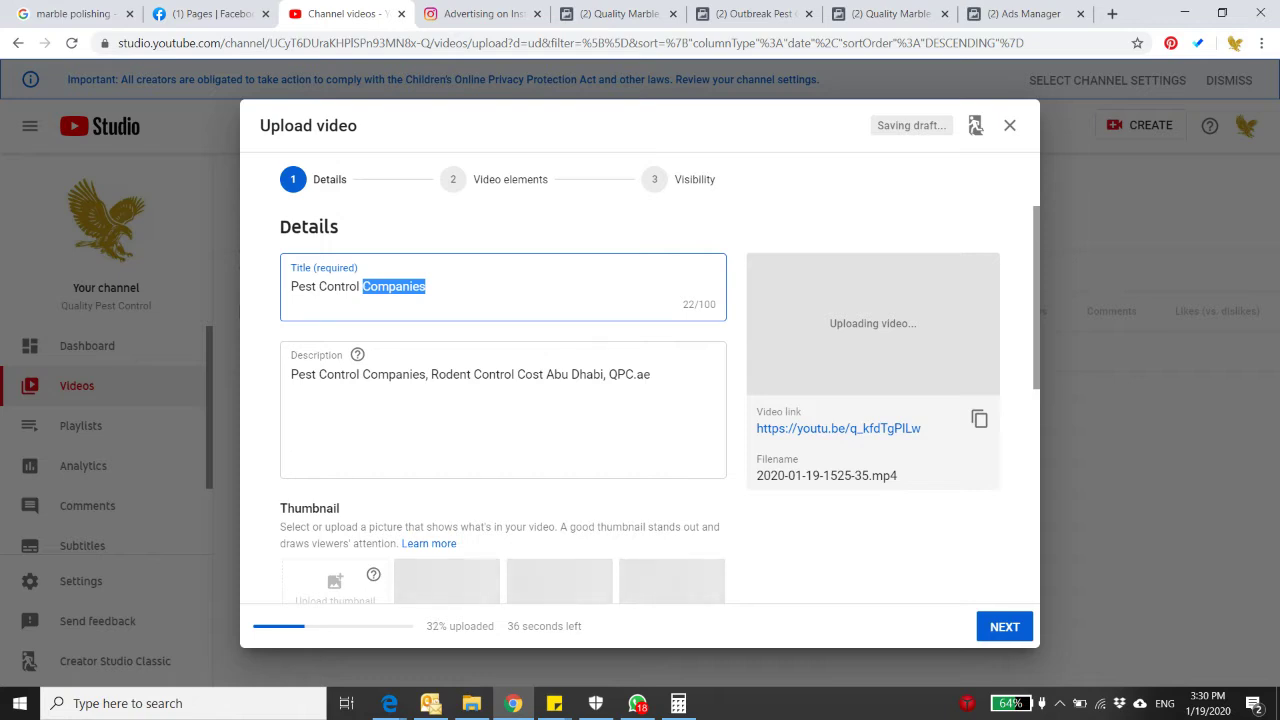
type("C")
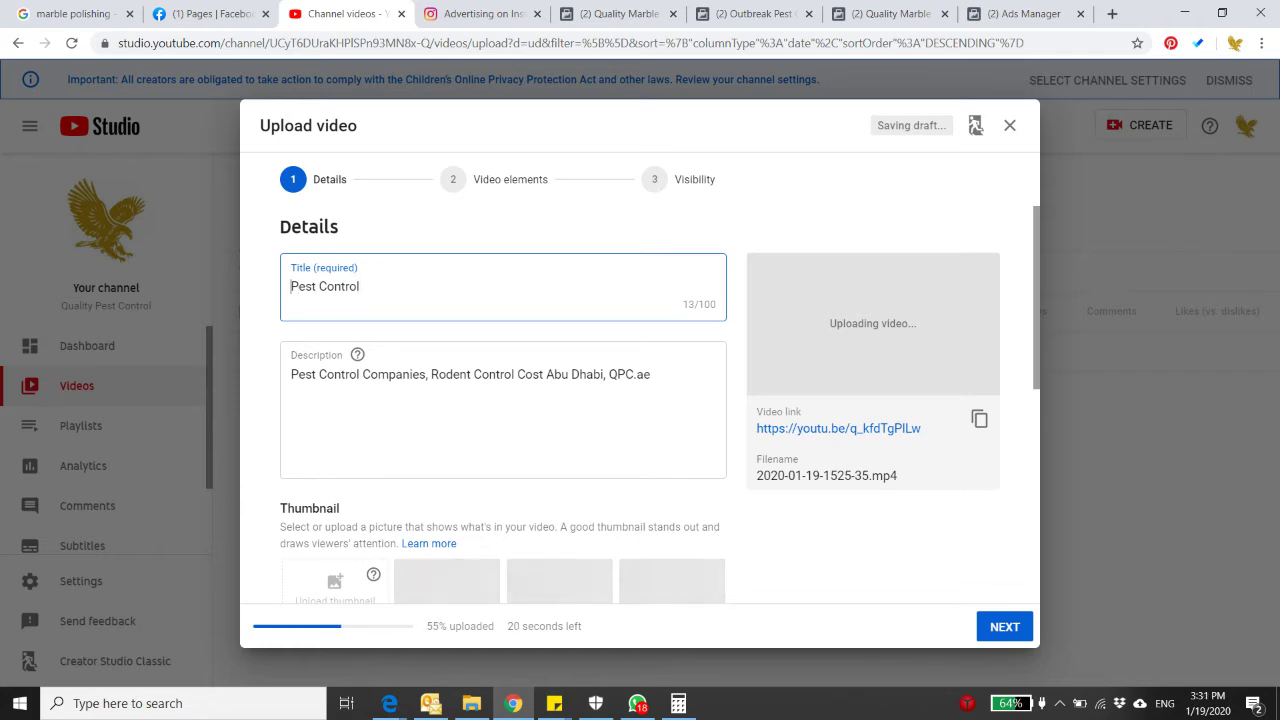
type("Making your")
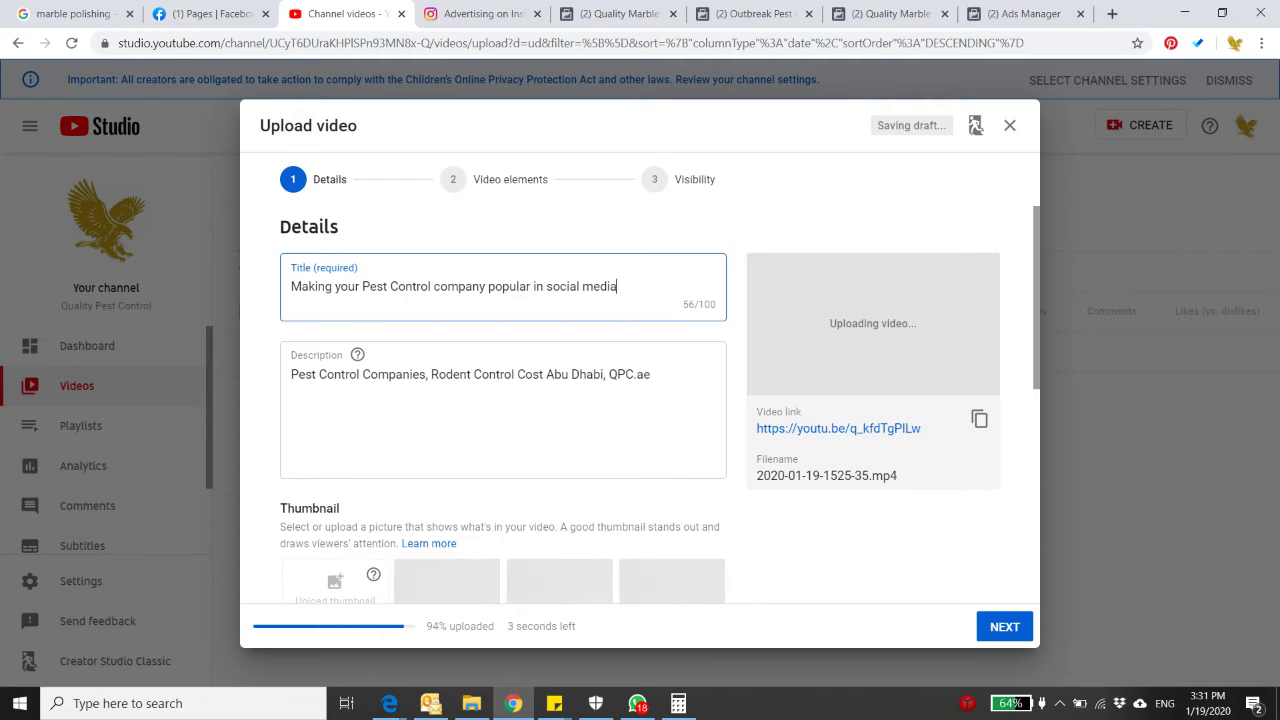
key("ctrl+a")
left_click(517, 374)
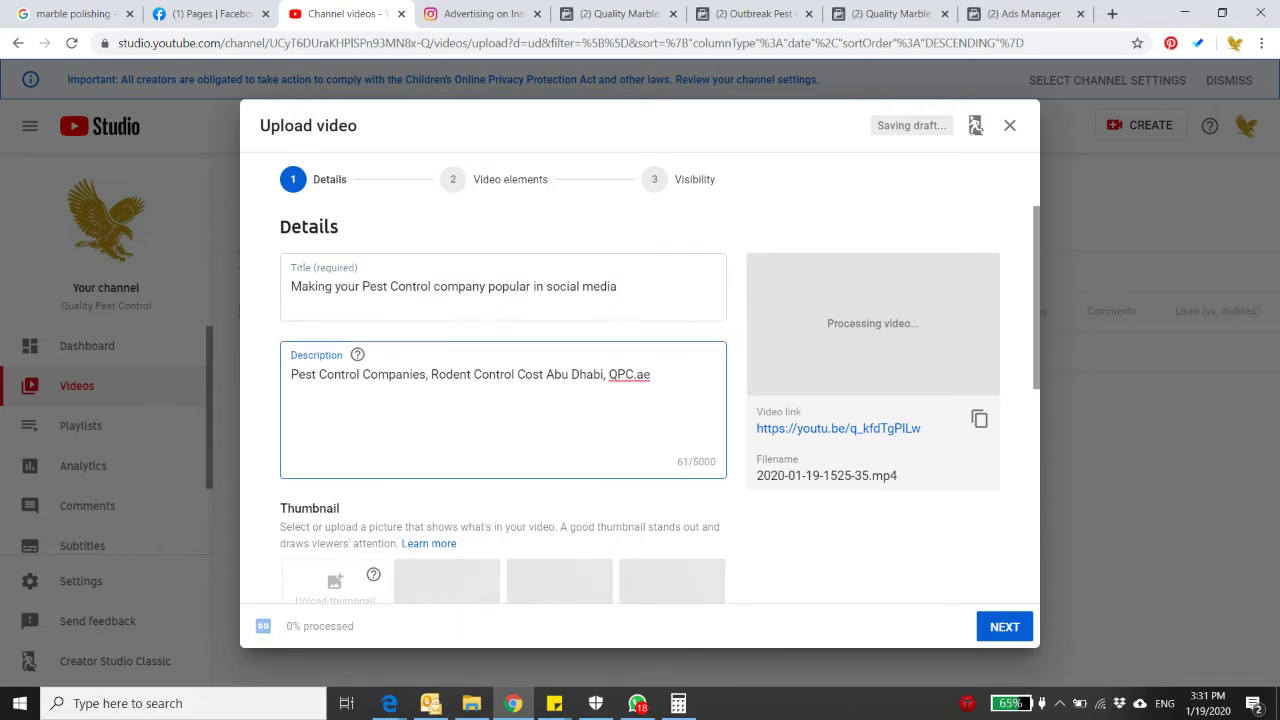
mouse_move(389, 703)
left_click(590, 595)
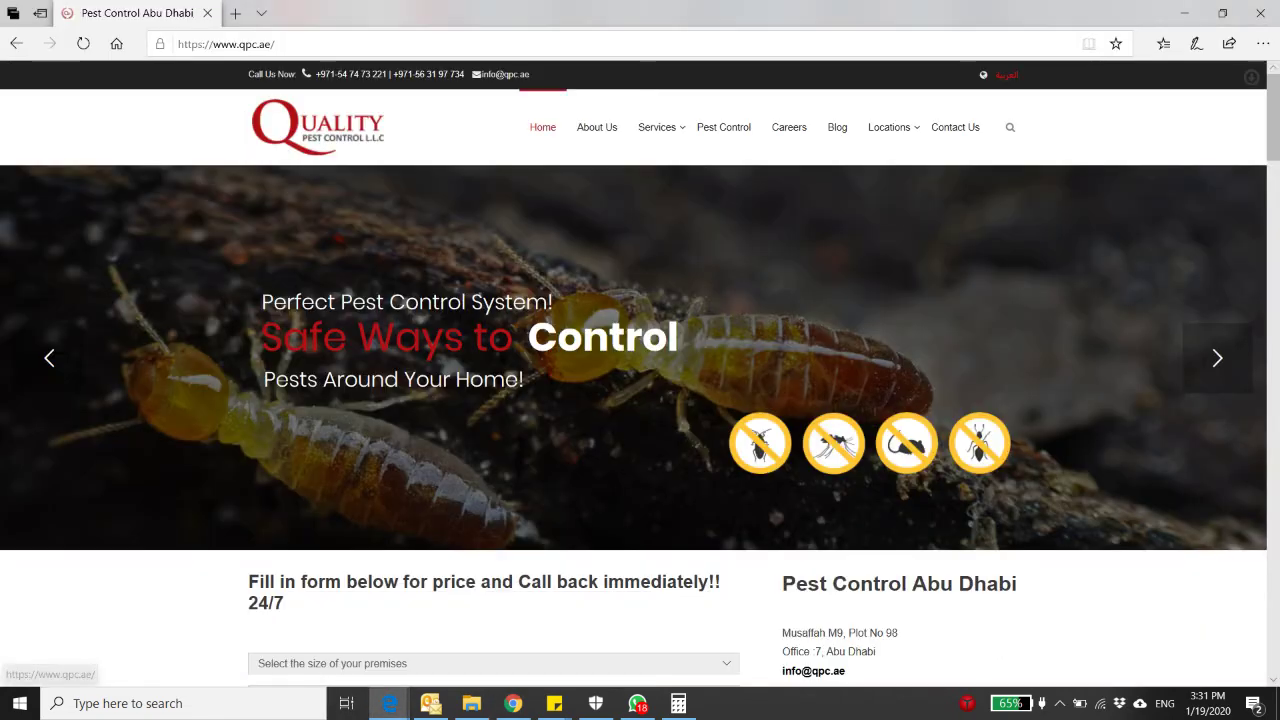
left_click(1185, 13)
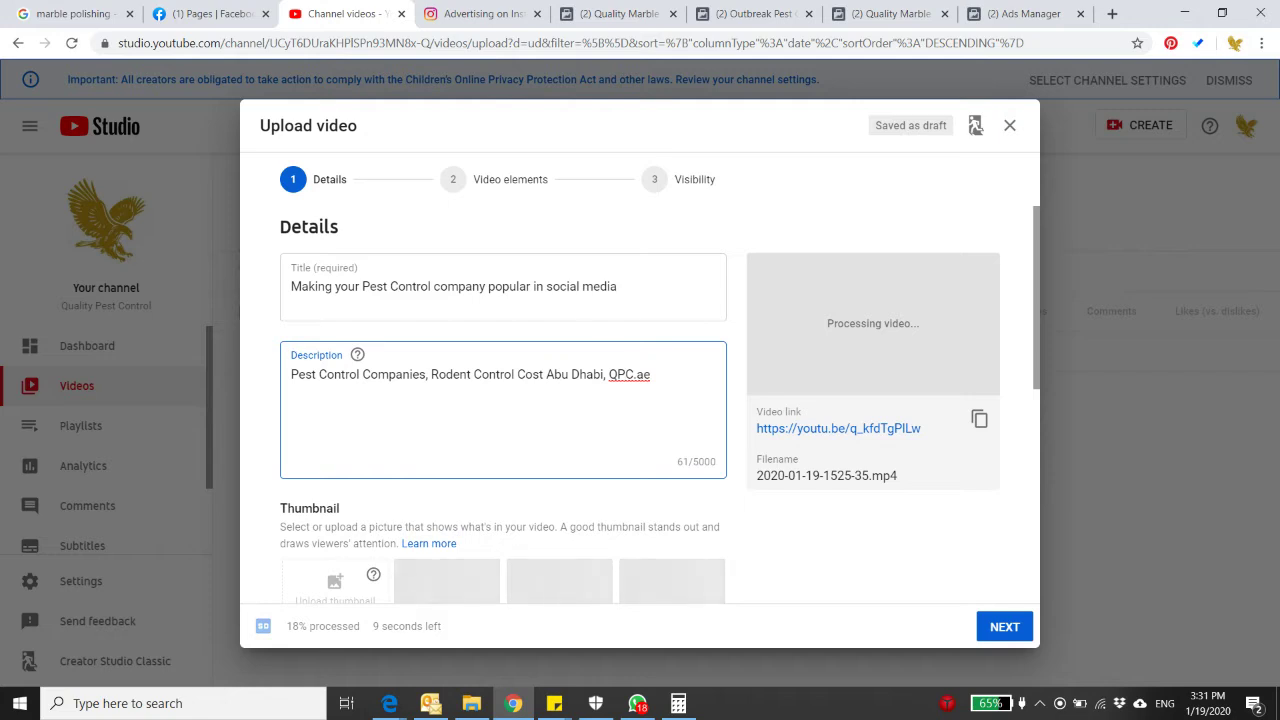
key("ctrl+shift+Left")
key("ctrl+shift+Left")
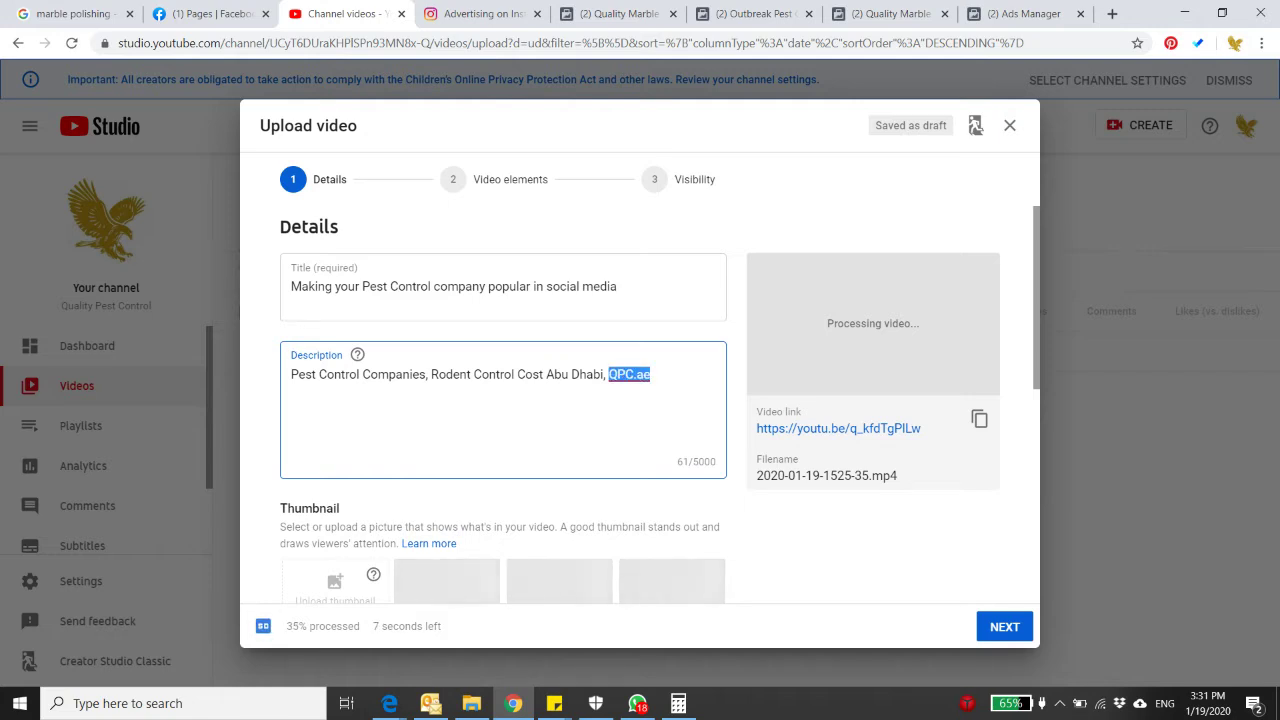
type("https://www.qpc.ae/")
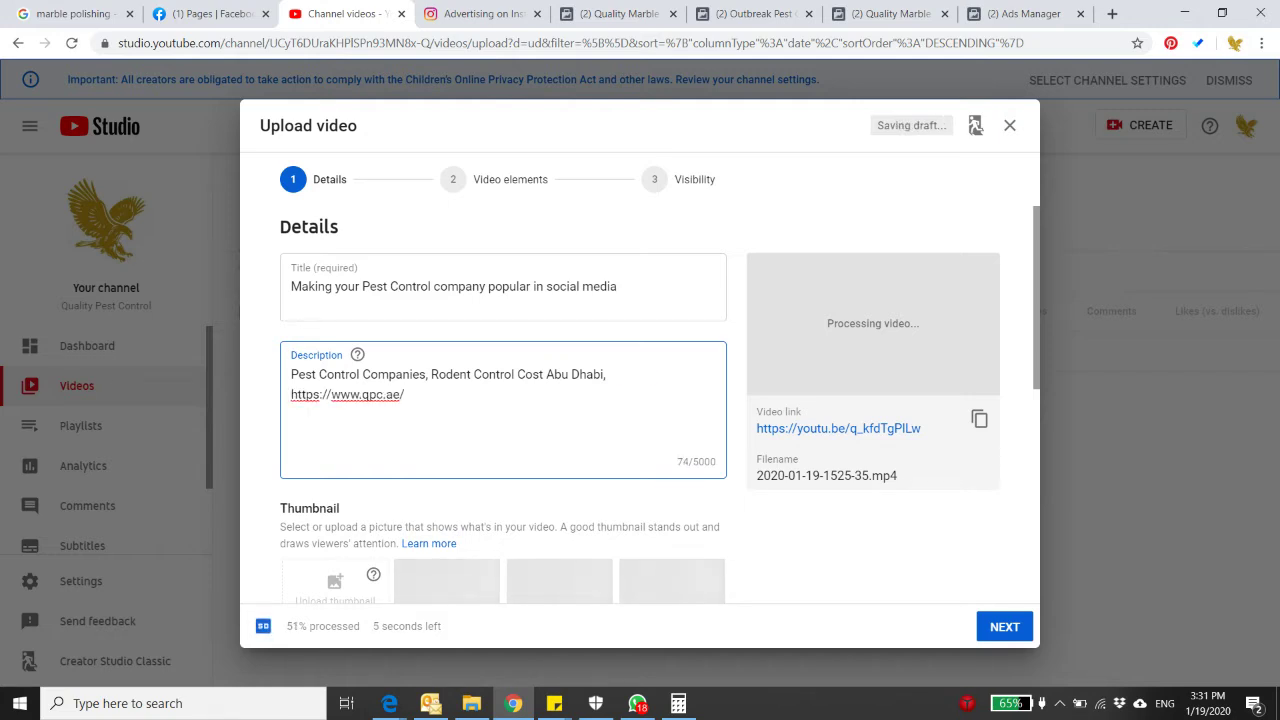
- Copy "Fill in form below for price" from the qpc.ae page in Edge and paste it before the link in Chrome's video description
scroll(503, 420, "down", 2)
scroll(648, 419, "up", 2)
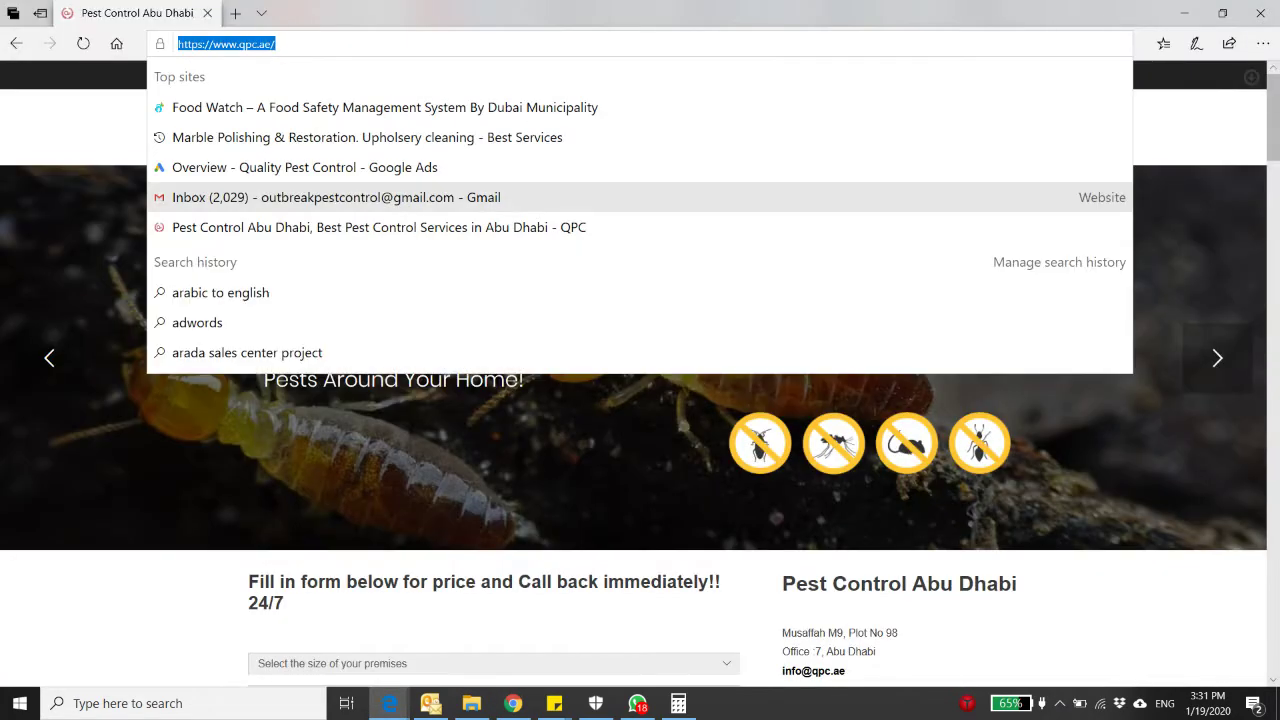
scroll(640, 373, "down", 1)
scroll(640, 400, "down", 1)
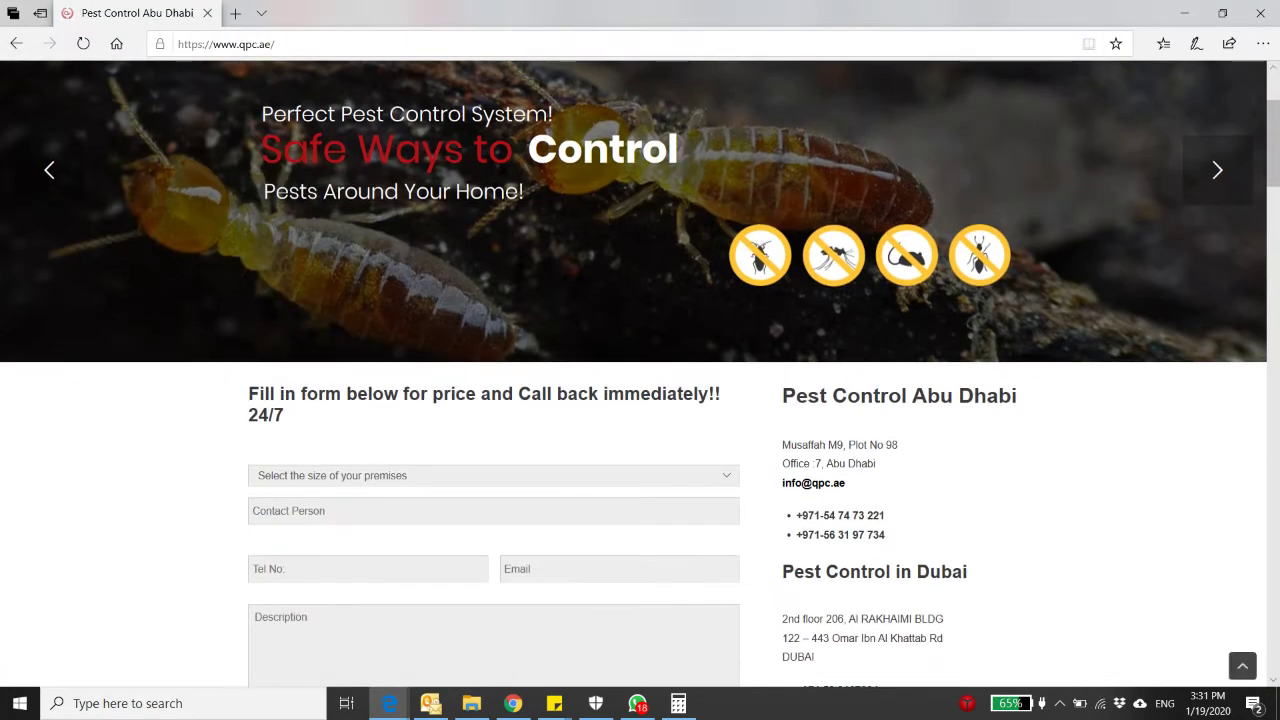
left_click_drag(249, 393, 481, 394)
key("ctrl+c")
key("alt+Tab")
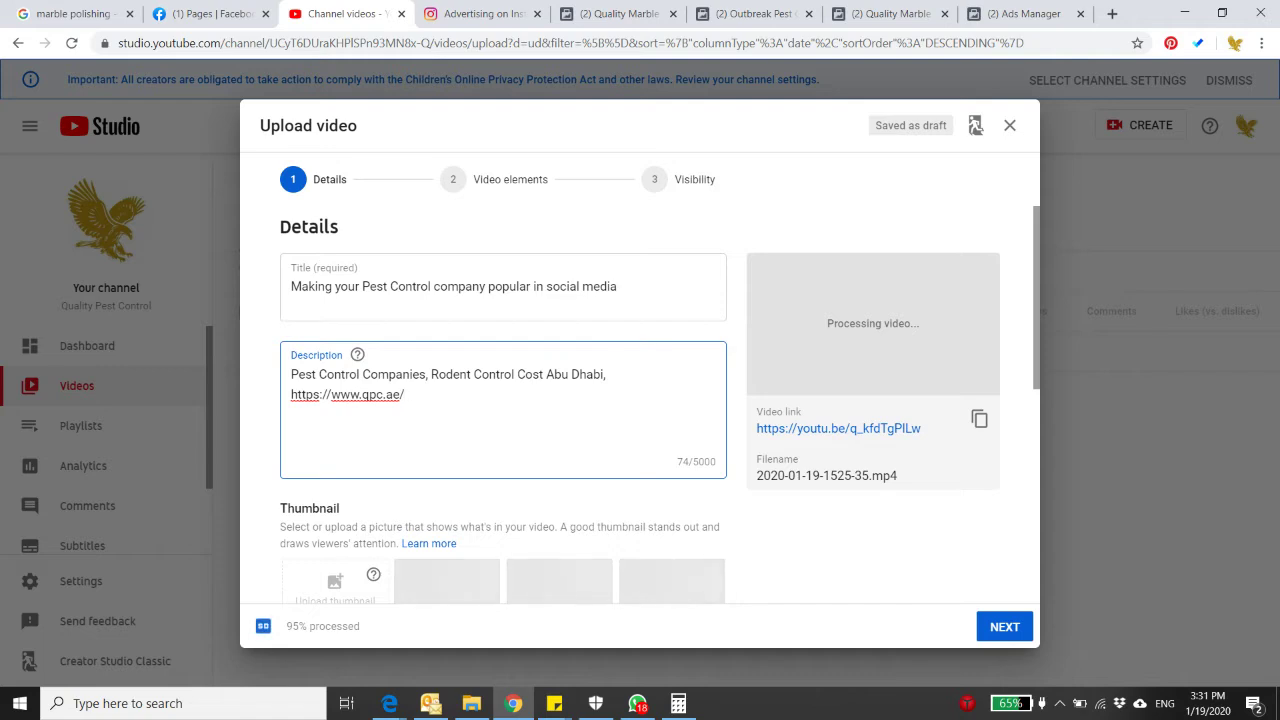
left_click(291, 394)
key("Return")
key("ctrl+v")
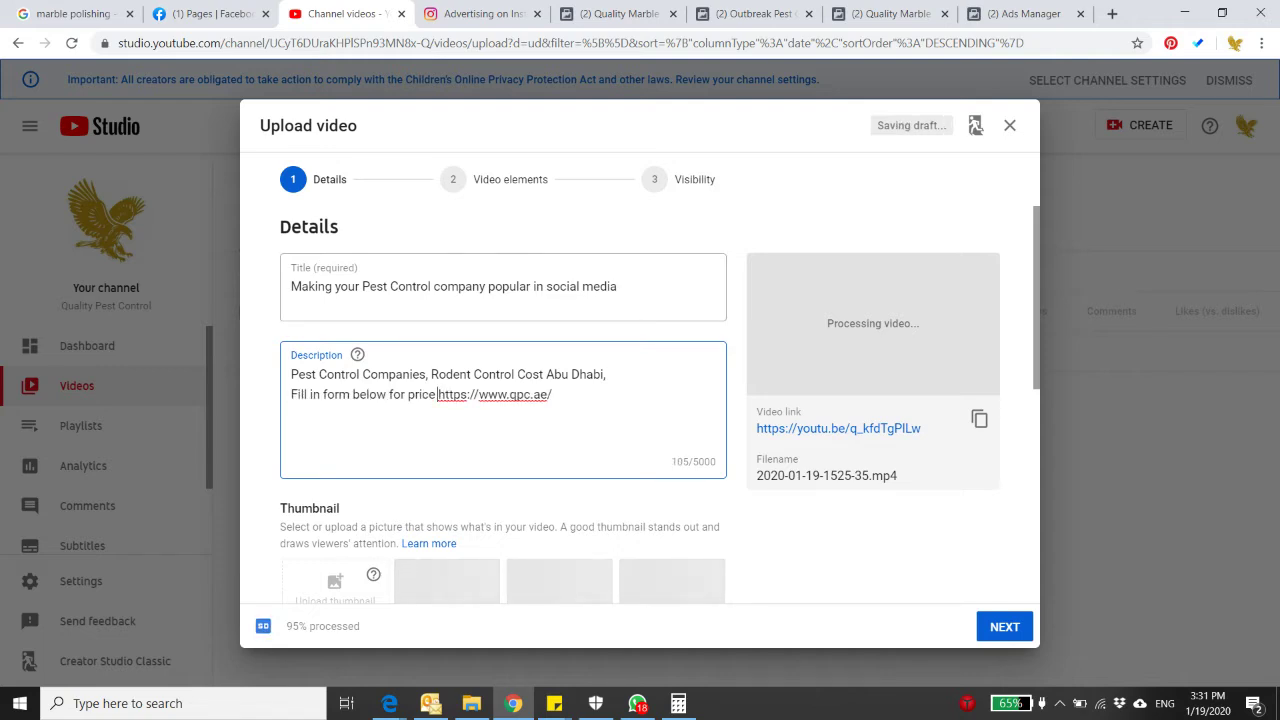
- Copy the video title to the start of the description, end it with a period, and put the website link on its own line
left_click_drag(617, 286, 291, 286)
key("ctrl+c")
left_click(291, 374)
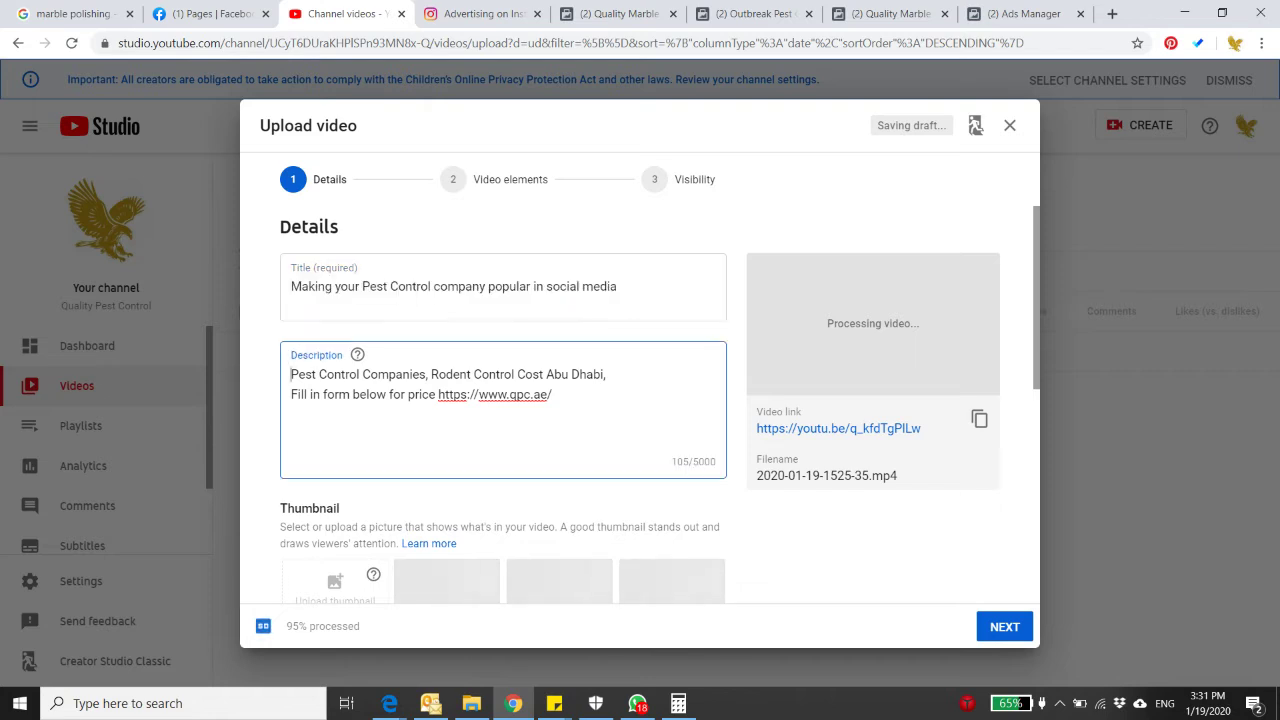
key("ctrl+v")
left_click(437, 414)
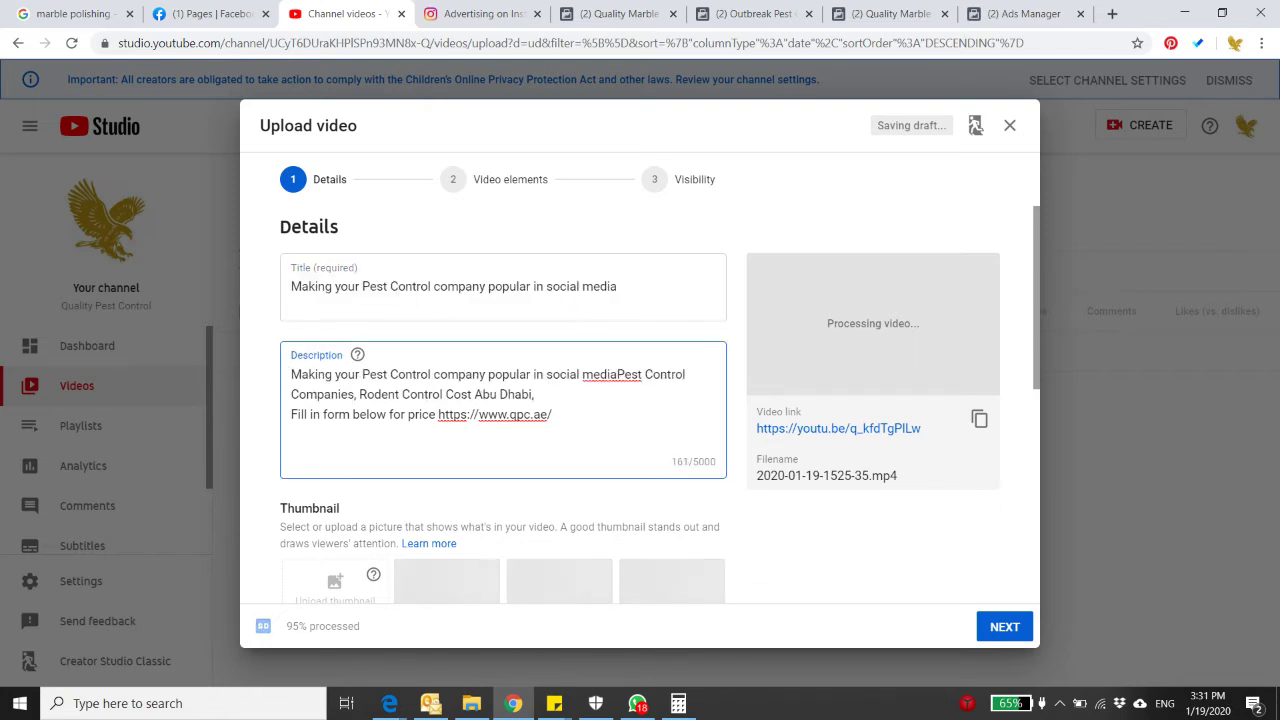
key("Return")
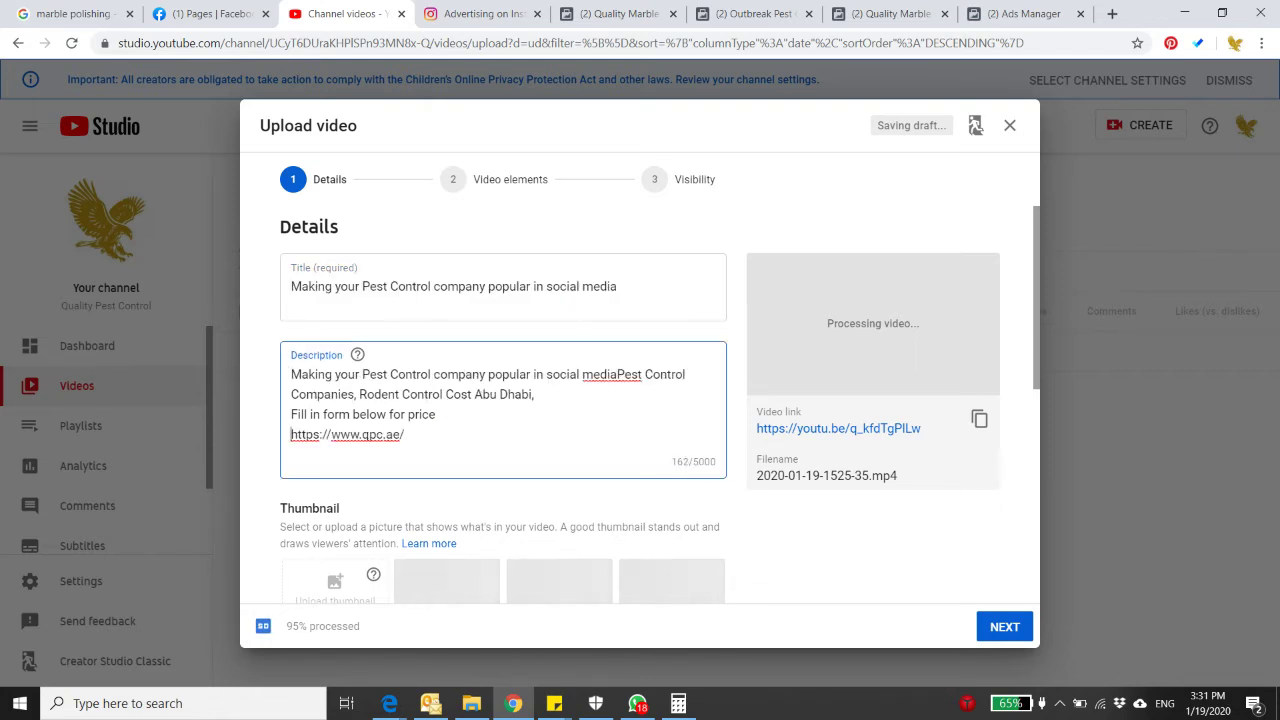
left_click(617, 374)
type(".")
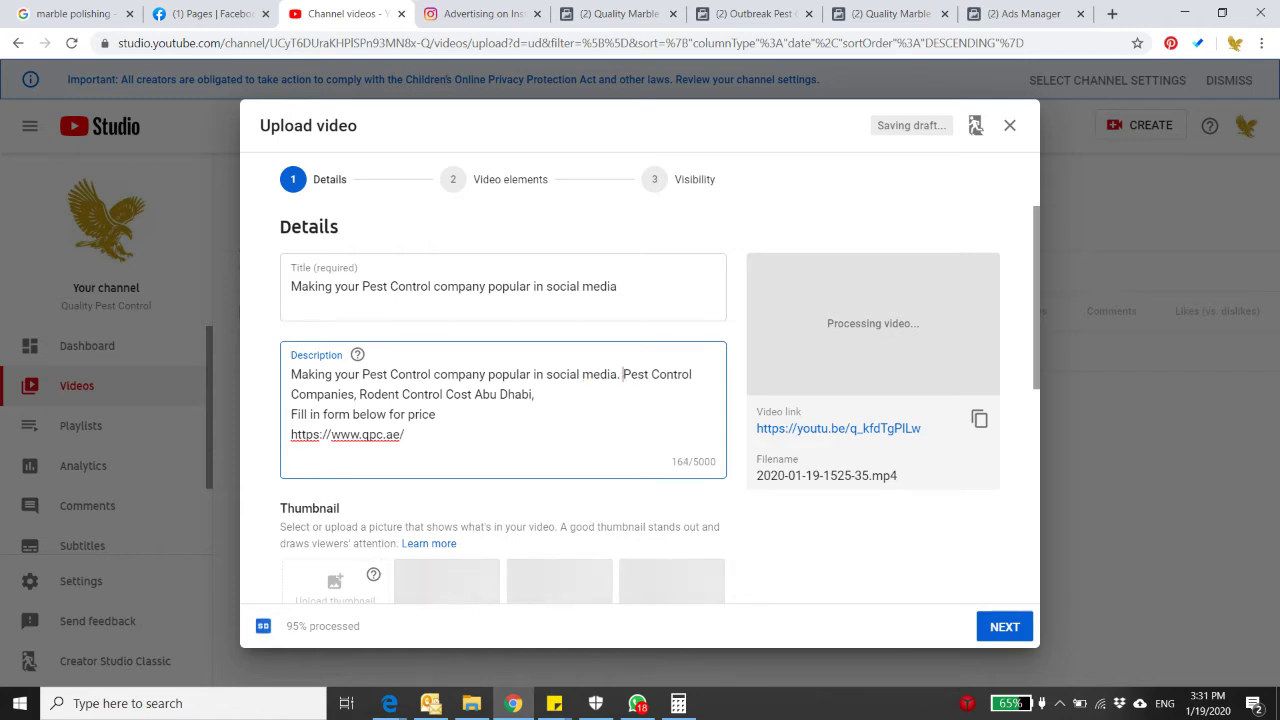
- Reword "Rodent Control Cost Abu Dhabi," in the description to "Rodent Control Price in UAE"
scroll(640, 404, "down", 3)
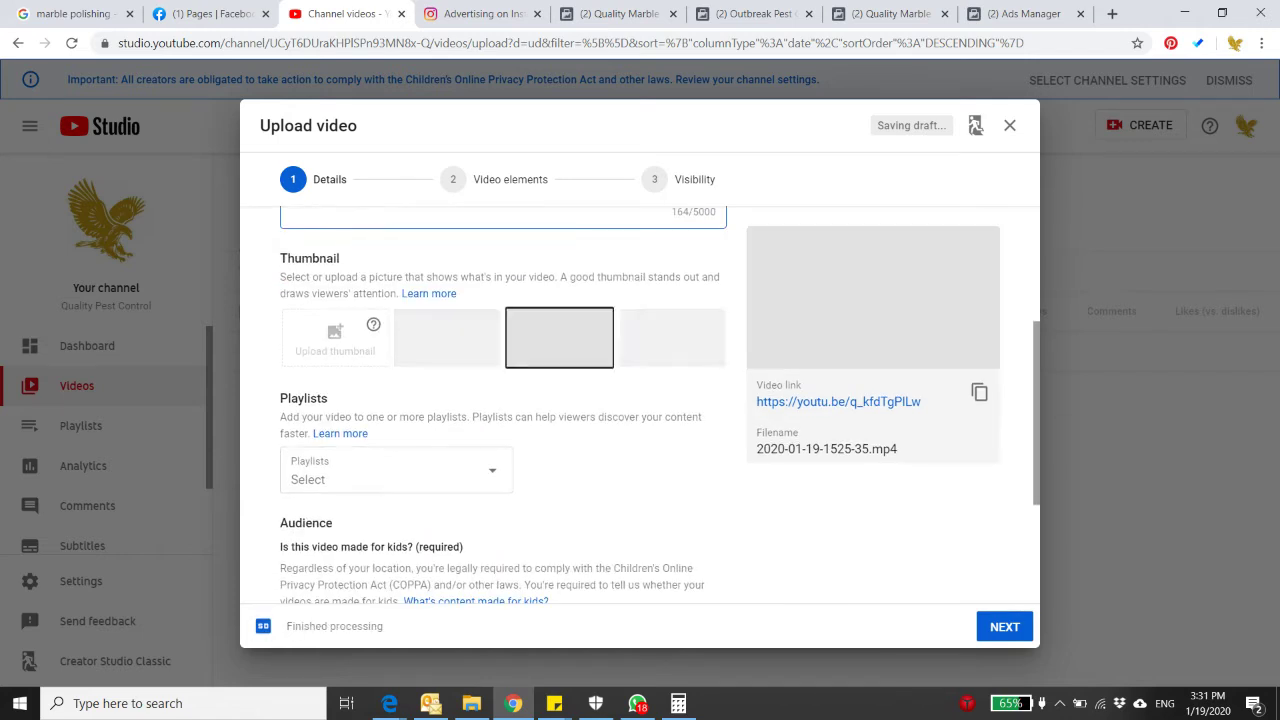
scroll(640, 404, "up", 3)
left_click_drag(537, 394, 474, 394)
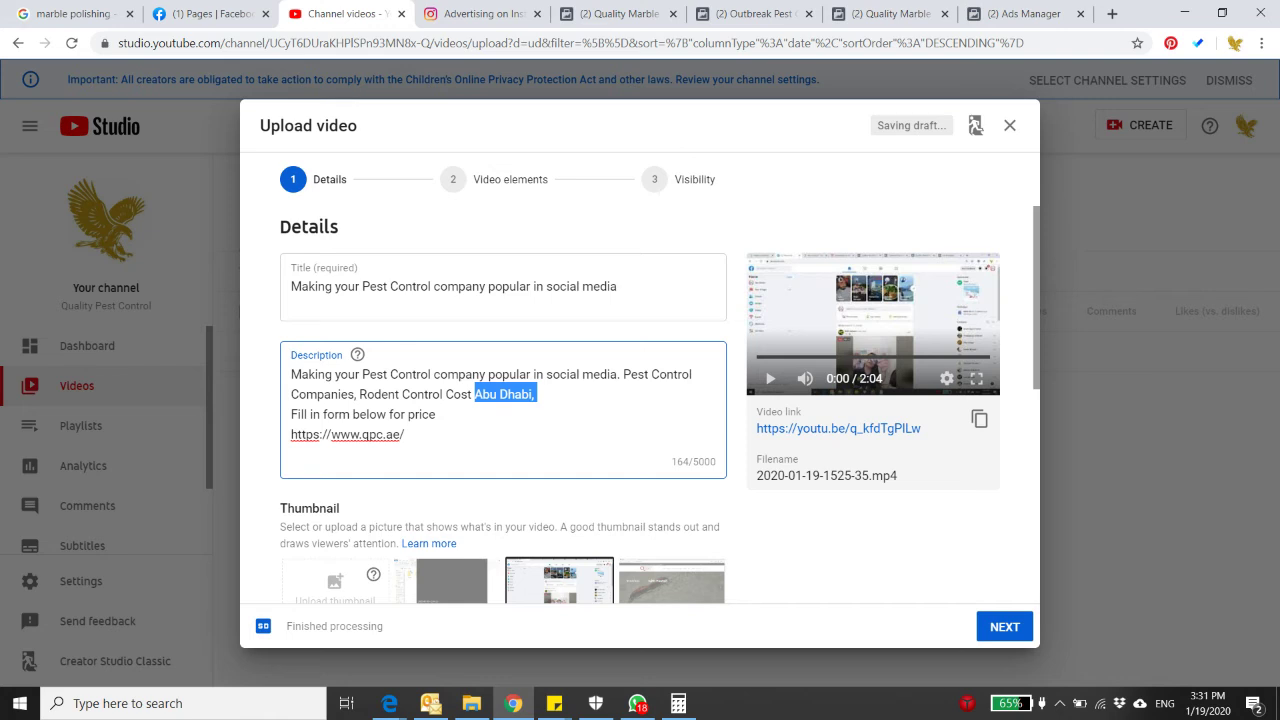
key("BackSpace")
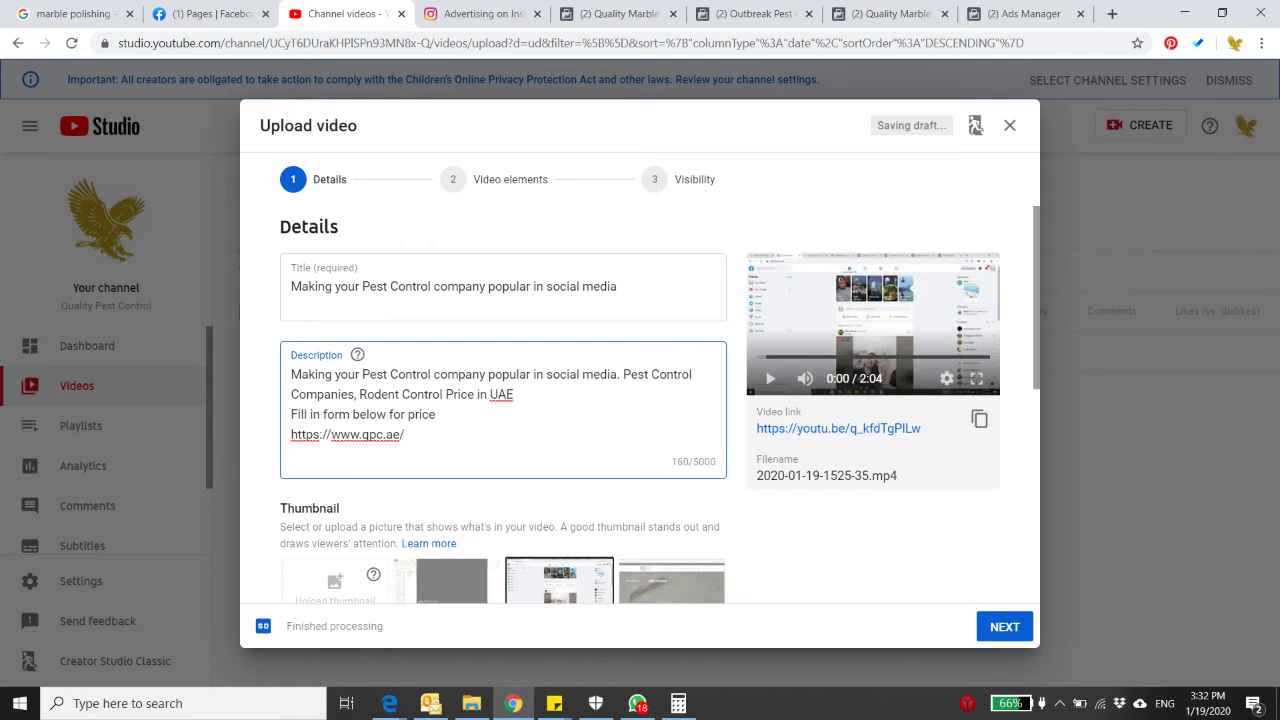
- Check the available playlists without choosing one, and set the audience to "Yes, it's made for kids"
scroll(640, 405, "down", 3)
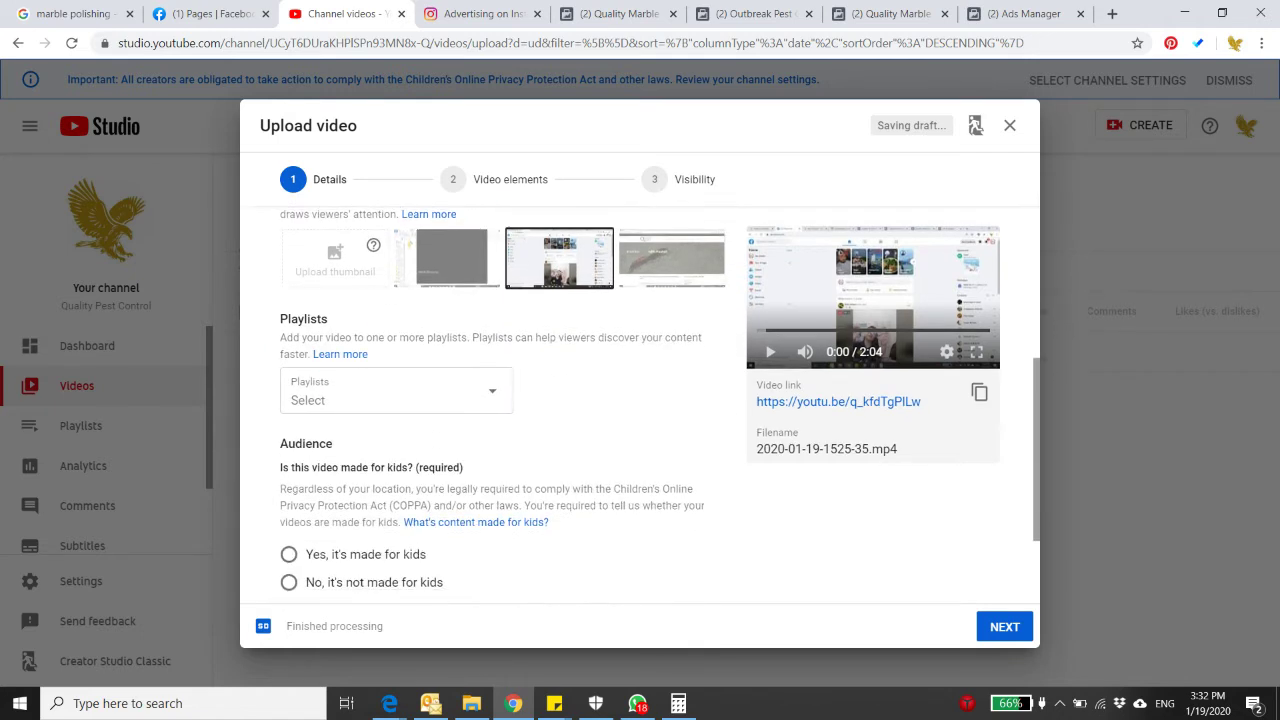
left_click(446, 392)
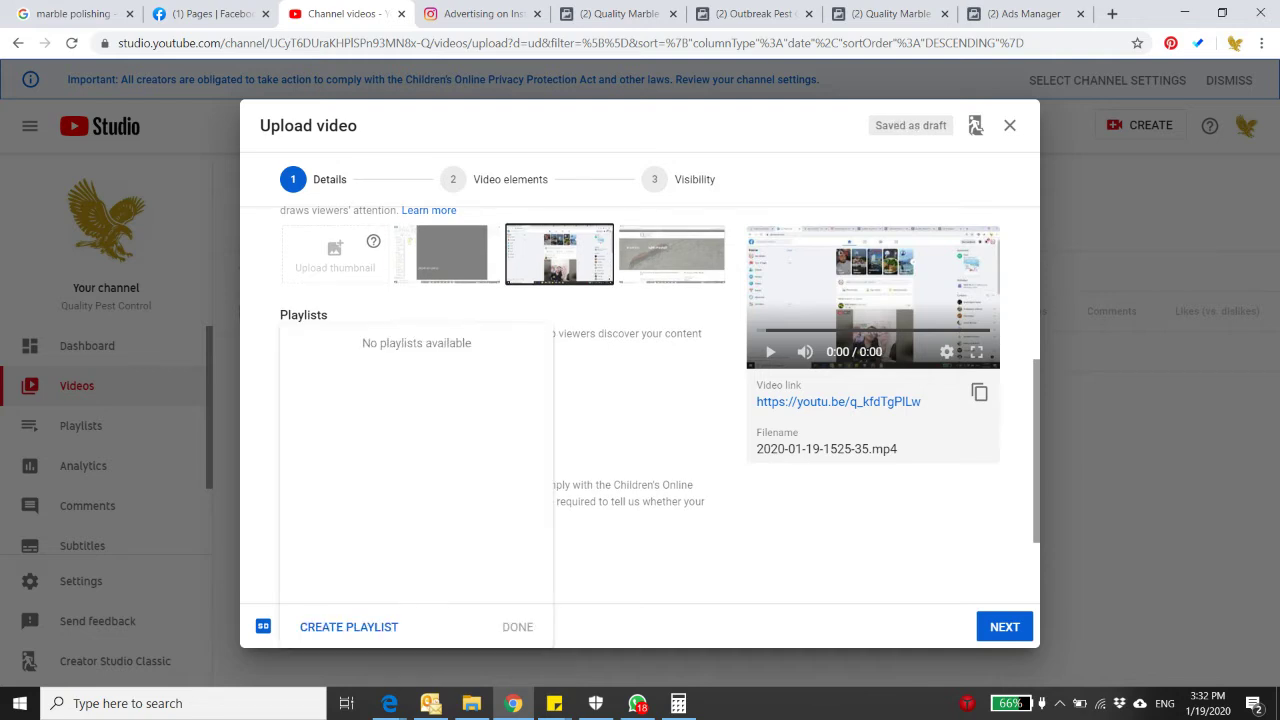
left_click(704, 499)
scroll(704, 499, "down", 2)
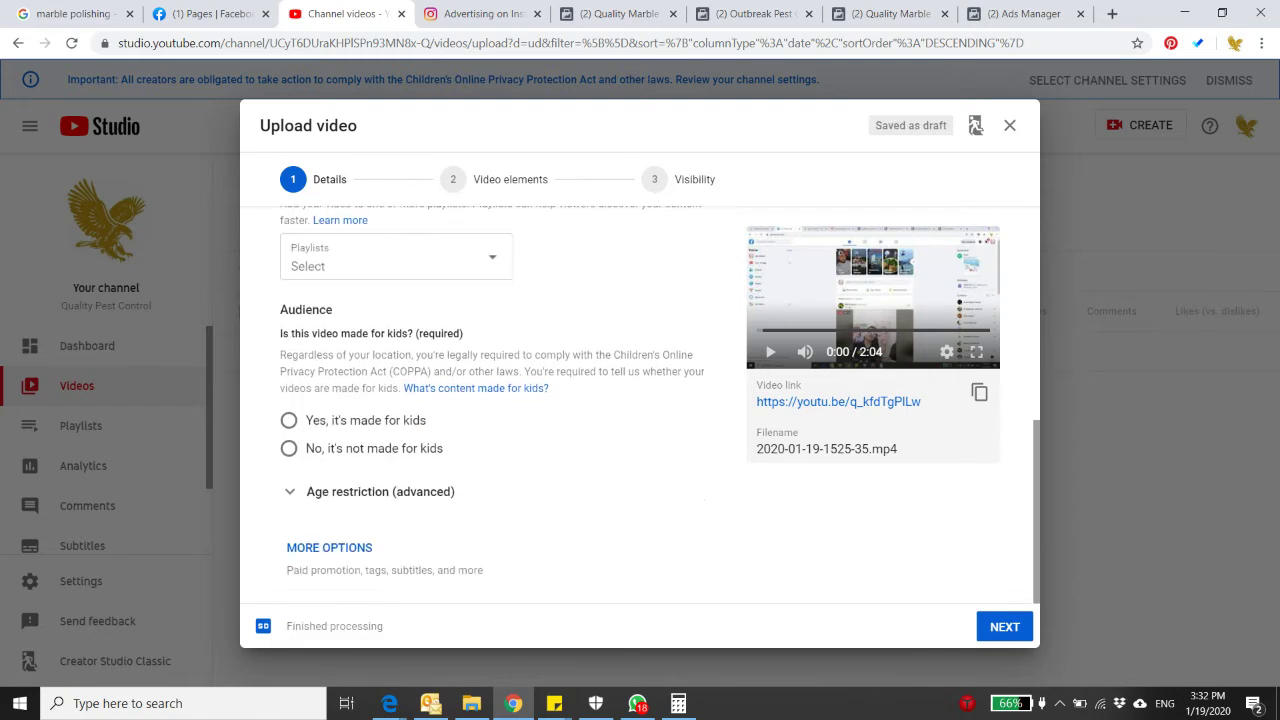
left_click(289, 420)
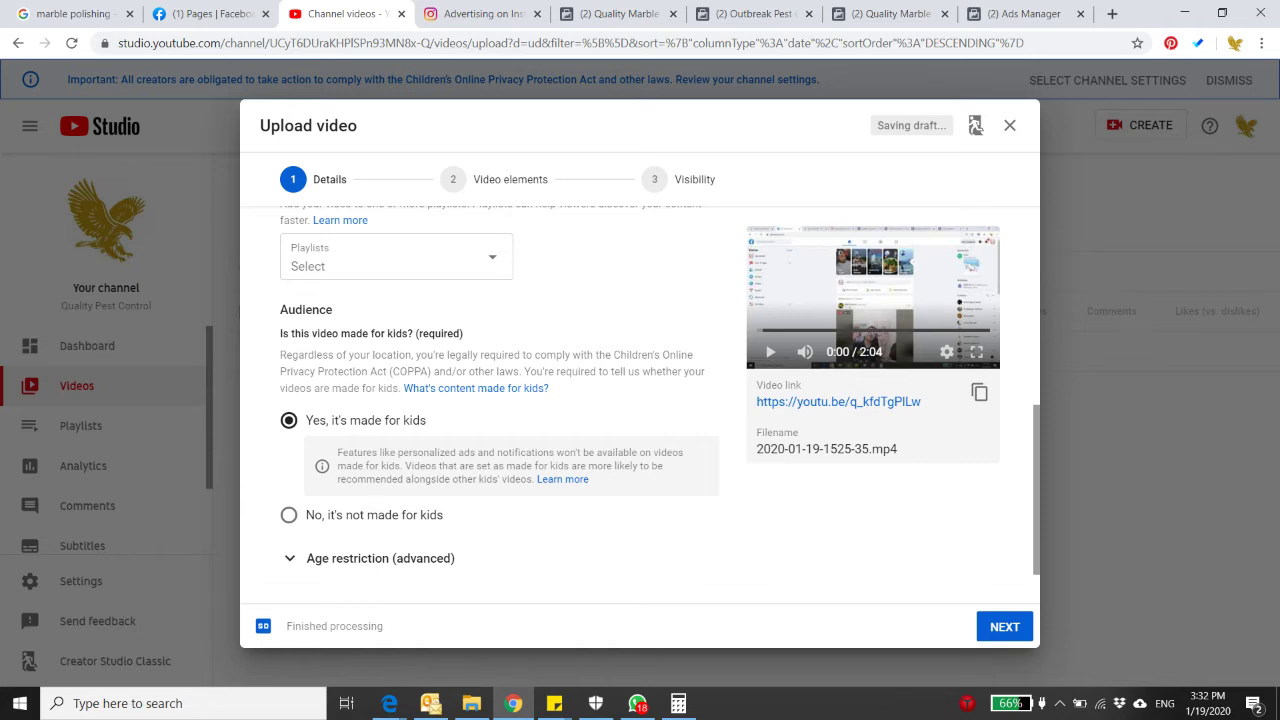
- Expand the advanced age restriction settings to review them, and continue to the Video elements stage
left_click(380, 558)
scroll(430, 450, "down", 2)
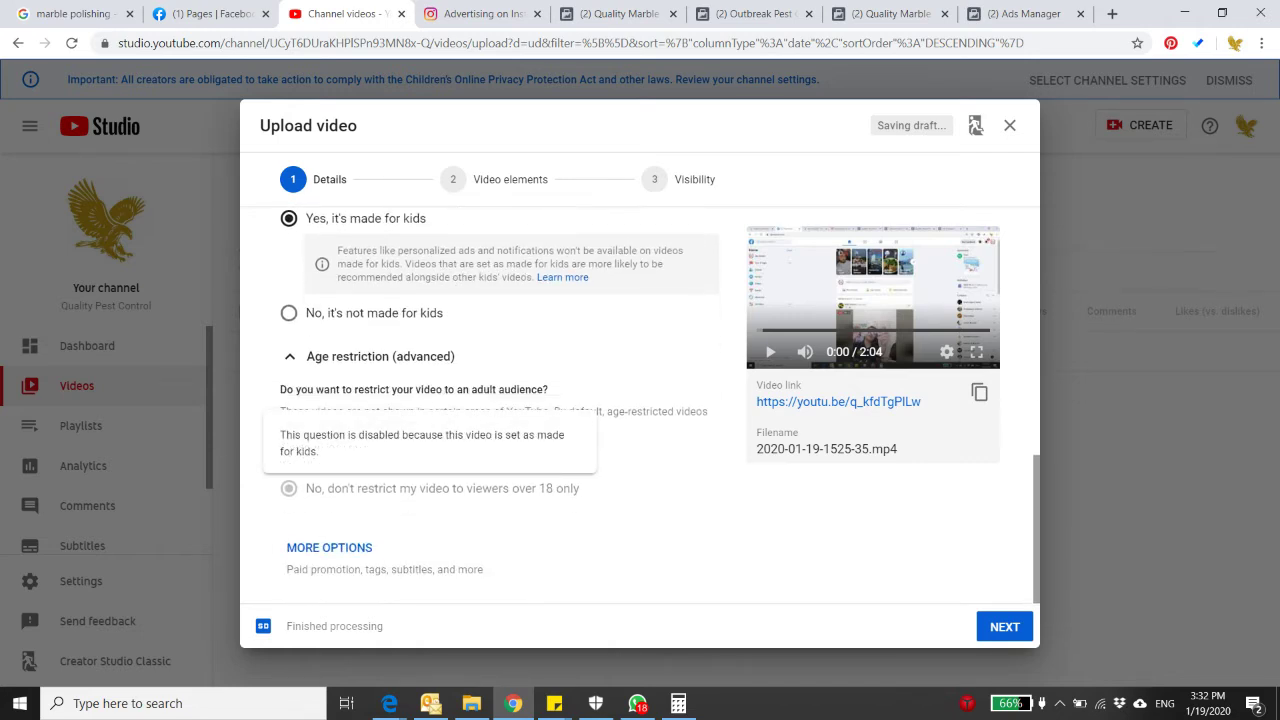
left_click(1004, 626)
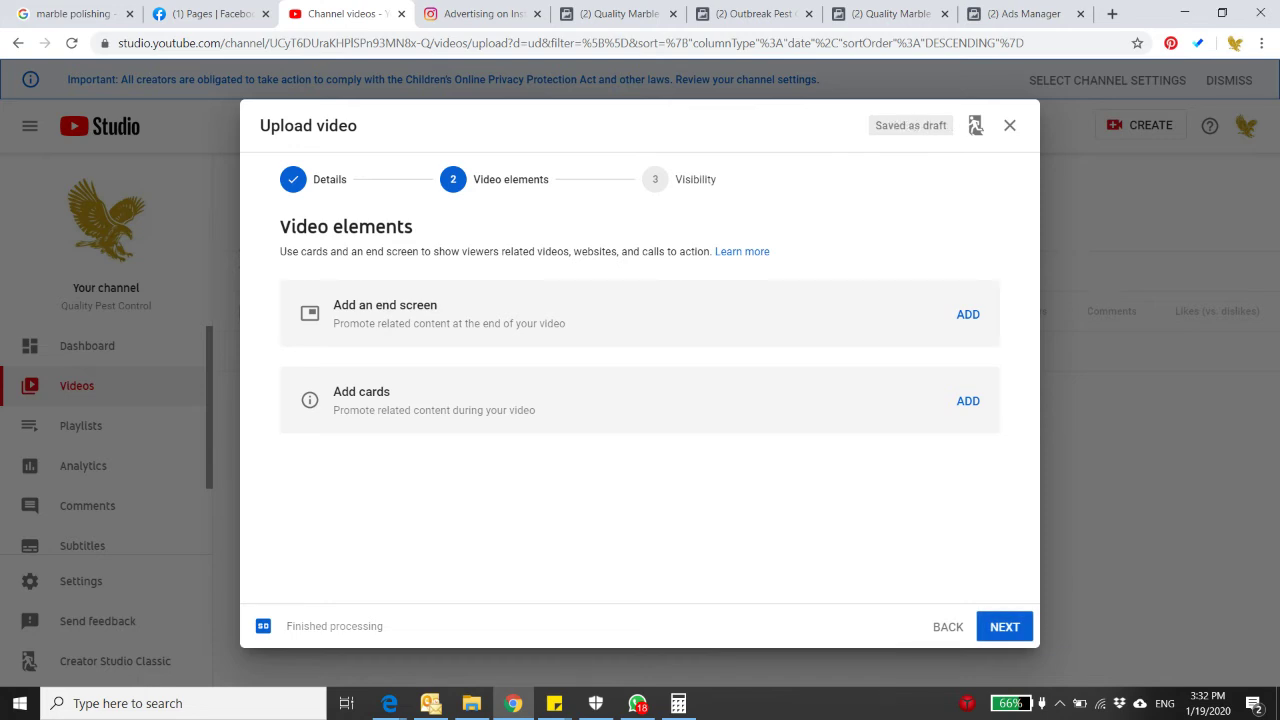
- Start adding an end screen to the video, dismiss the introduction, and hide the grid over the preview
left_click(962, 312)
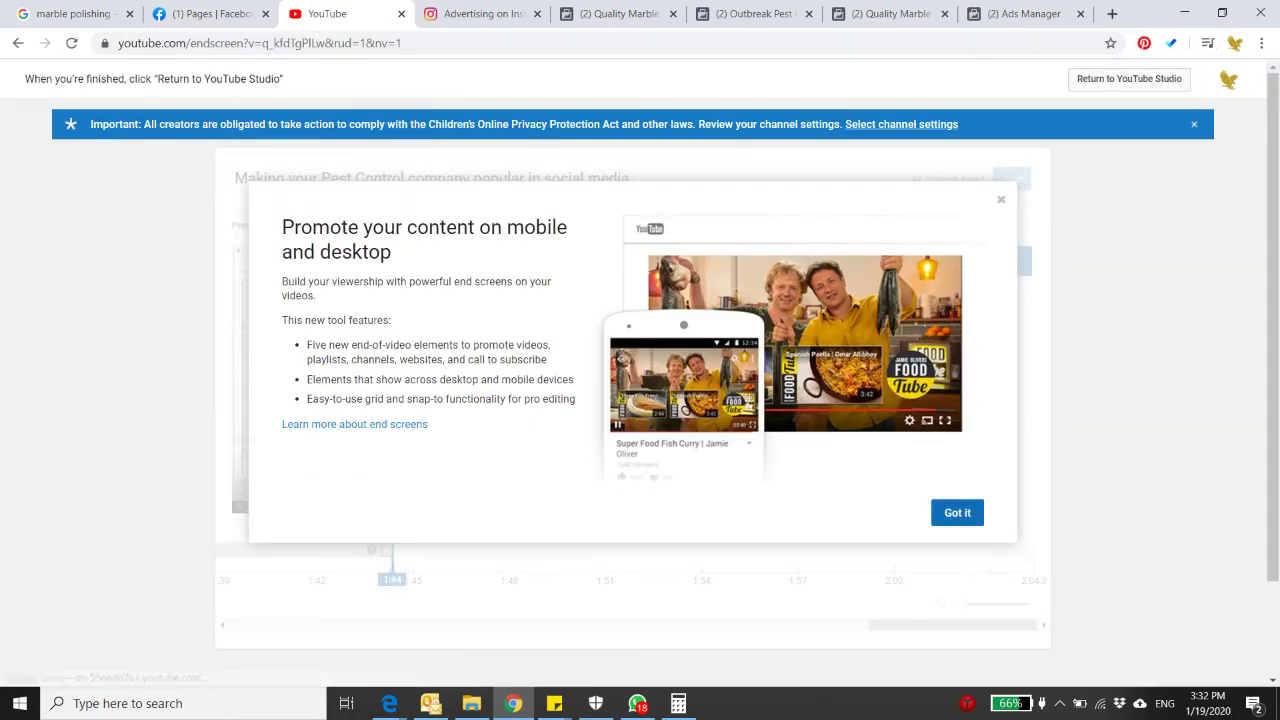
left_click(957, 512)
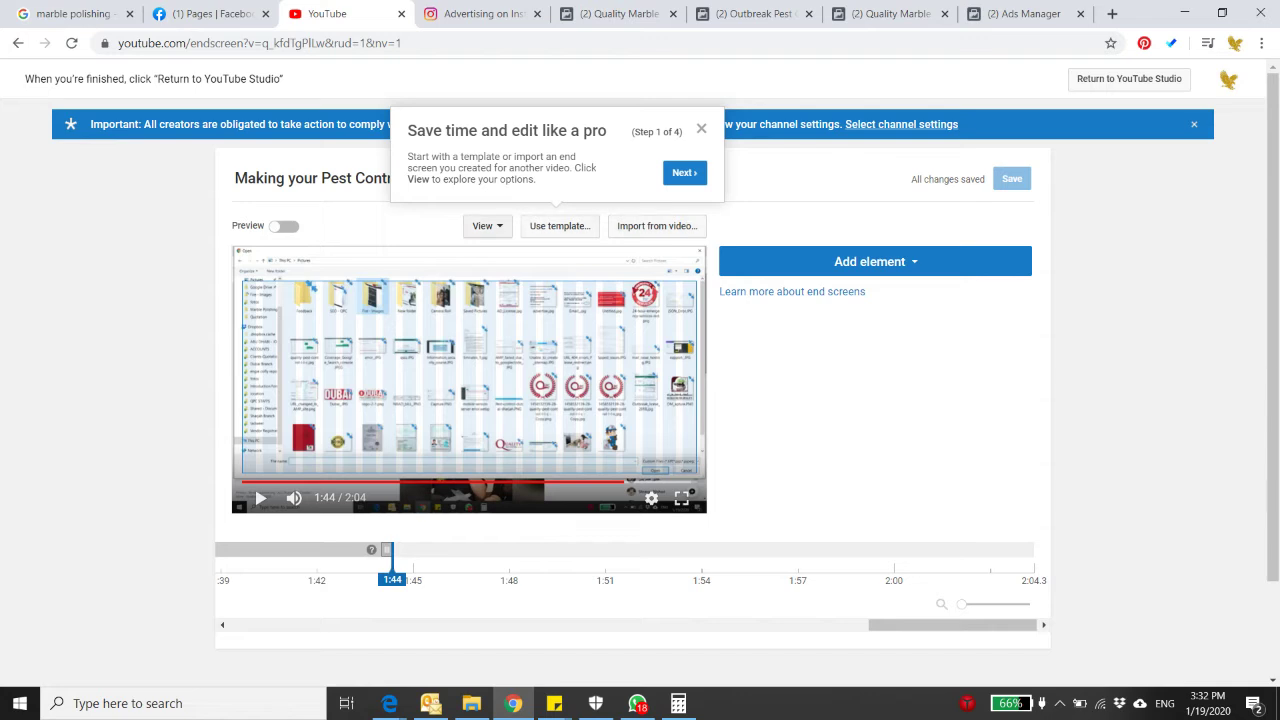
left_click(487, 226)
left_click(523, 256)
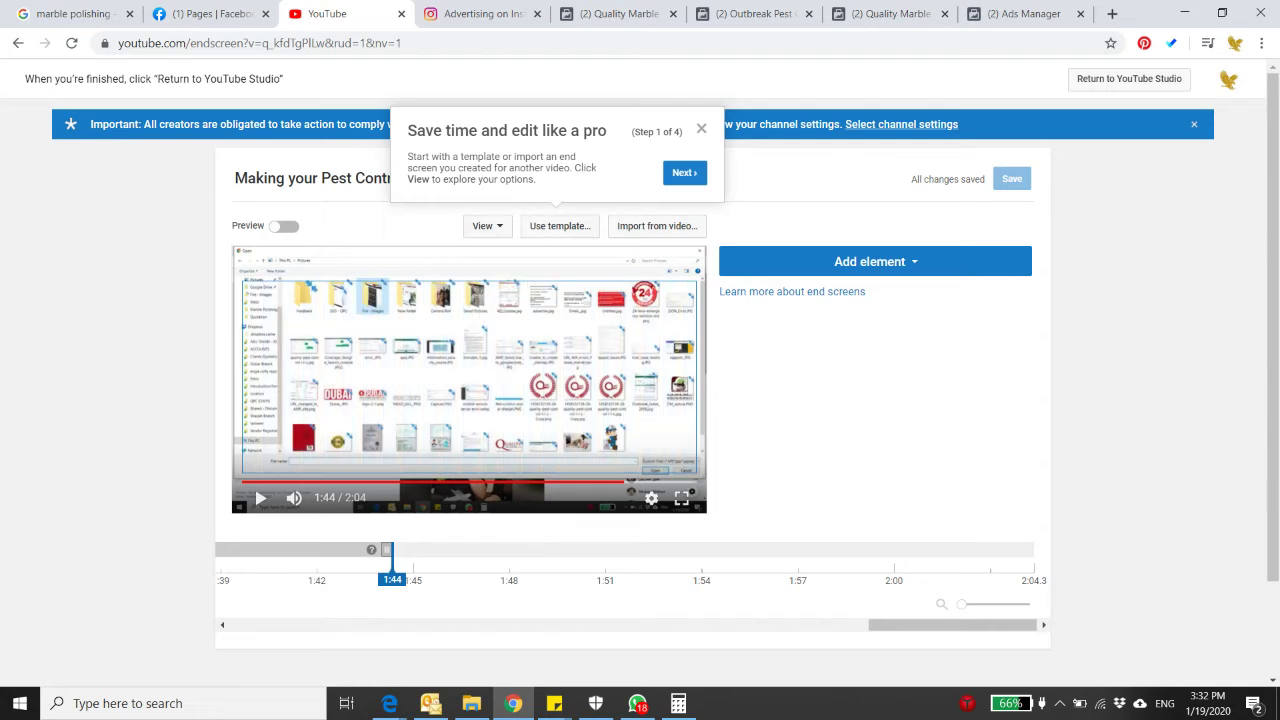
- Try to apply a "1 Video | 1 Subscribe" template, and check the option to import an end screen from another video
left_click(487, 226)
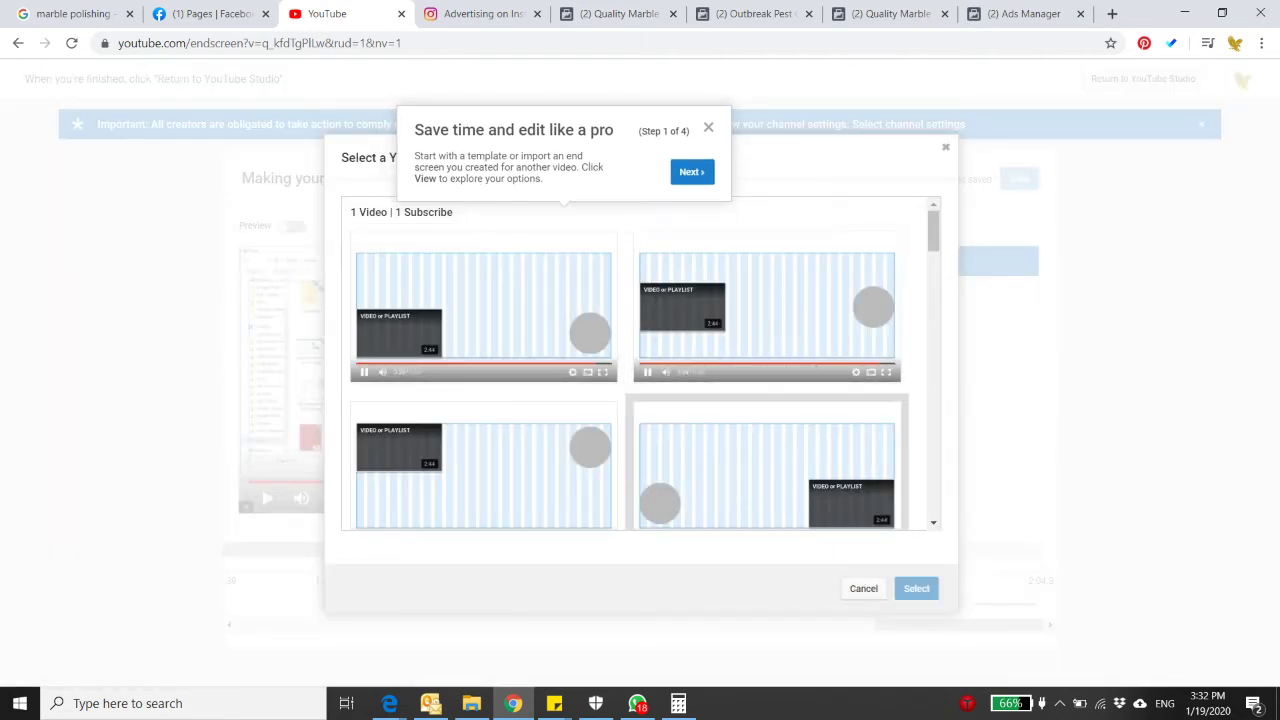
left_click(766, 465)
left_click(708, 127)
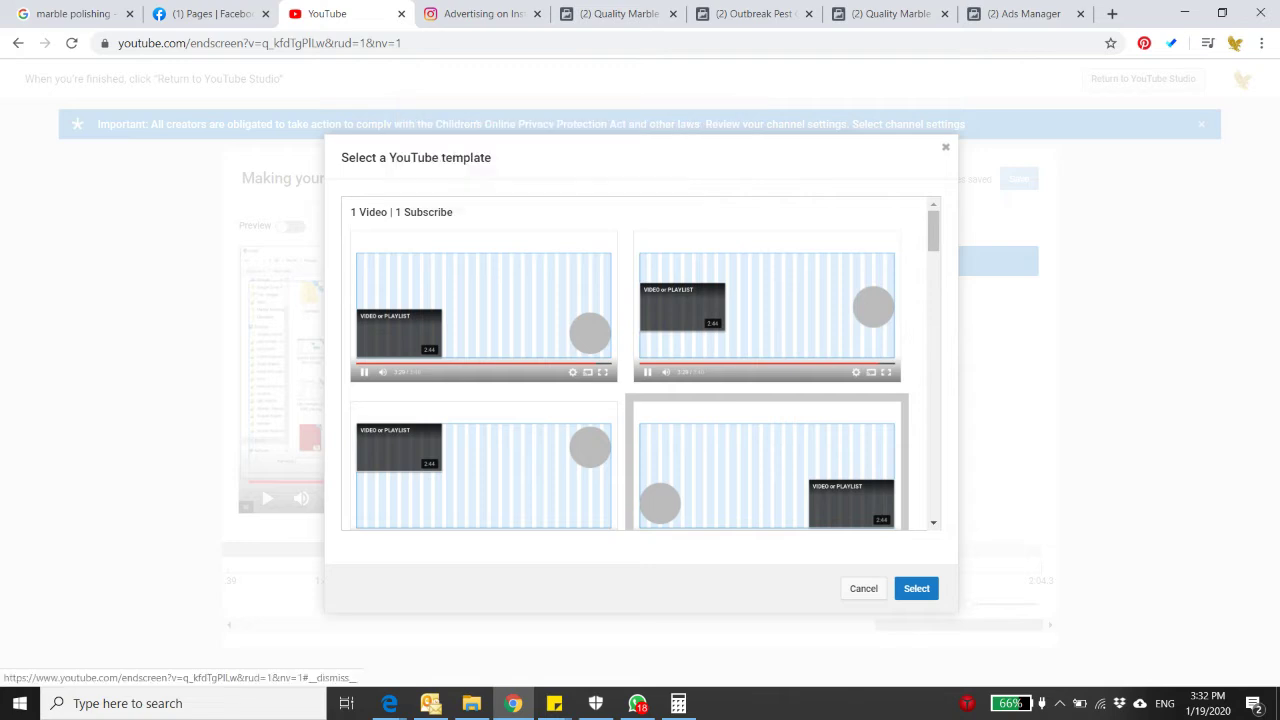
left_click(915, 588)
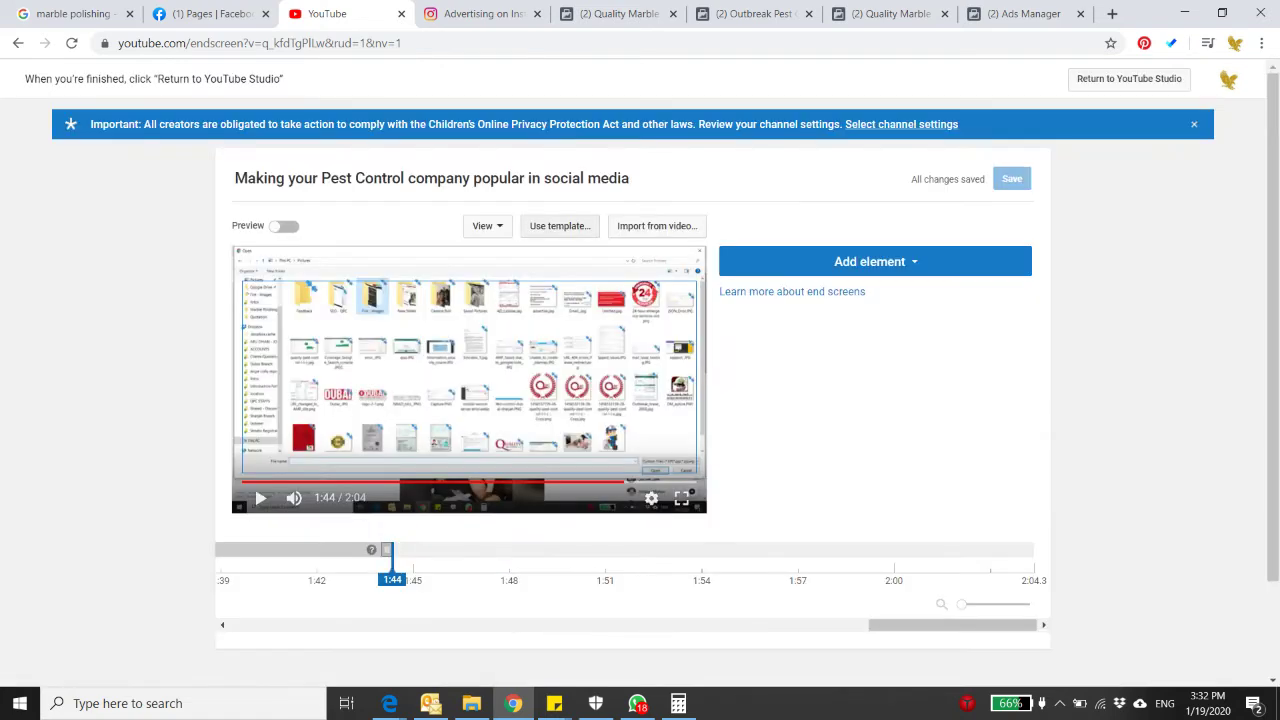
left_click(657, 225)
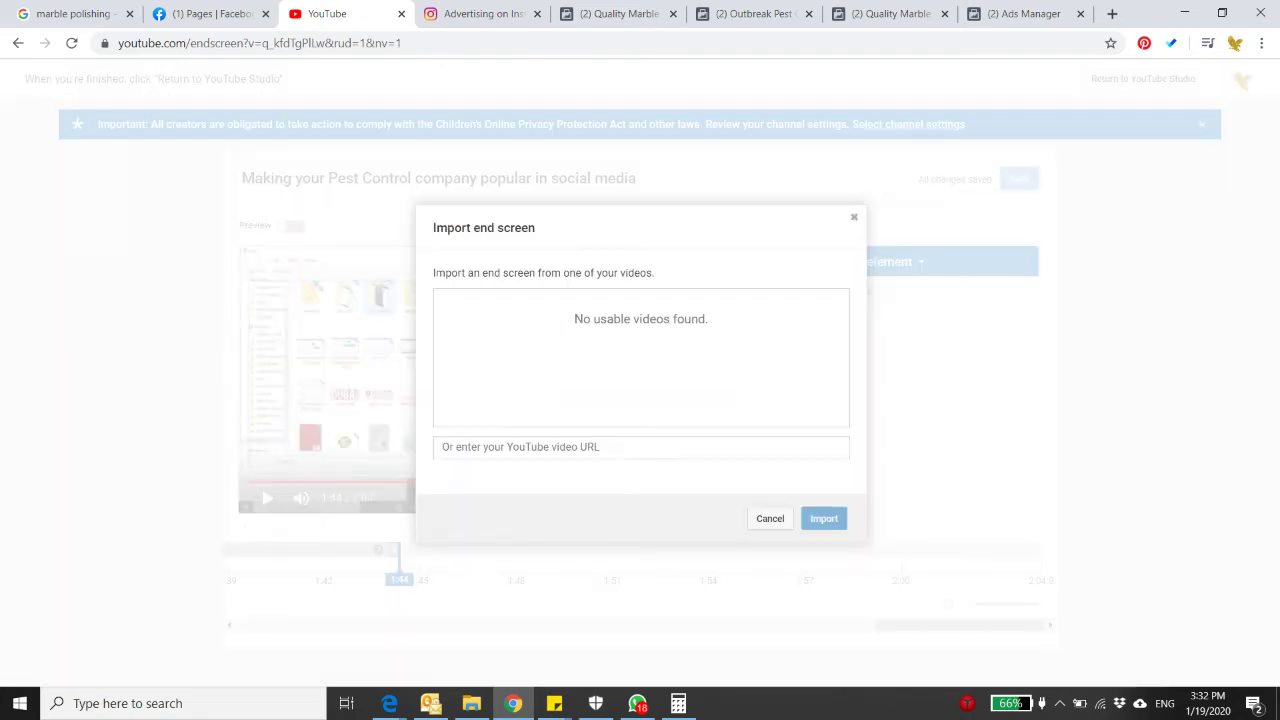
key("Escape")
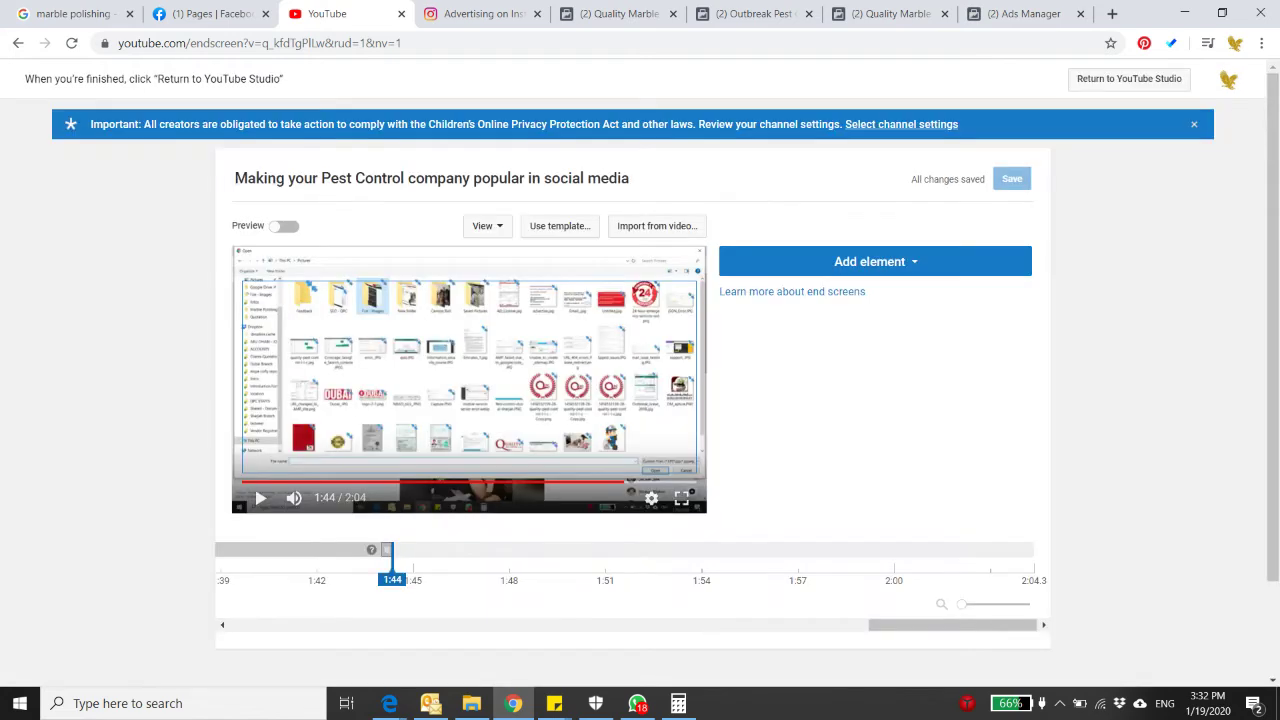
- Play and scrub through the video to find the end screen's starting point, and pause it at 1:59
left_click(260, 497)
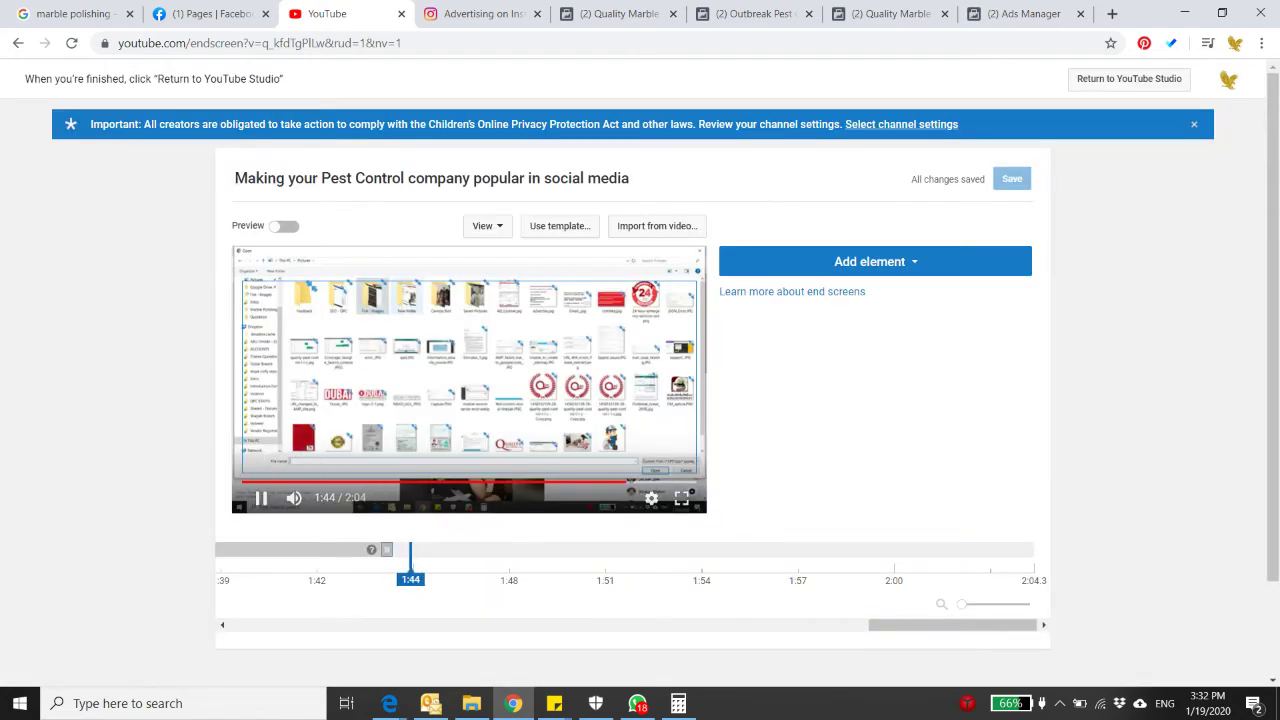
left_click_drag(627, 482, 542, 482)
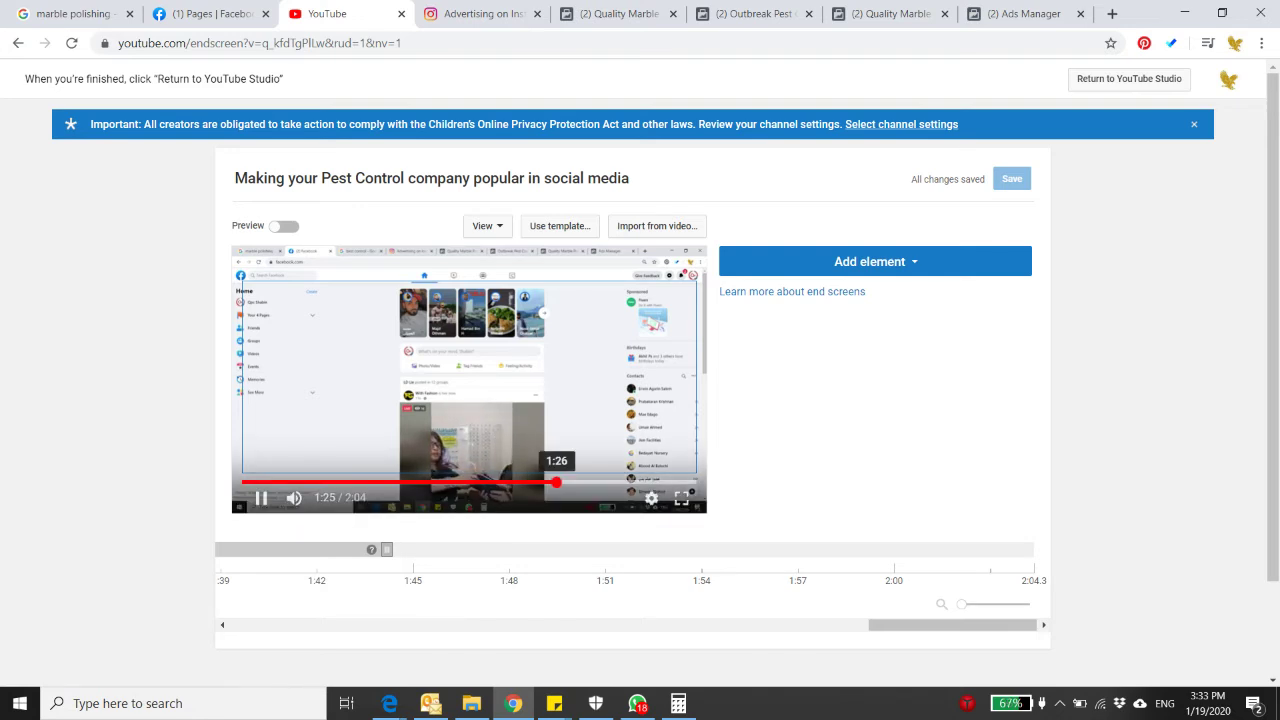
left_click(557, 482)
left_click(495, 483)
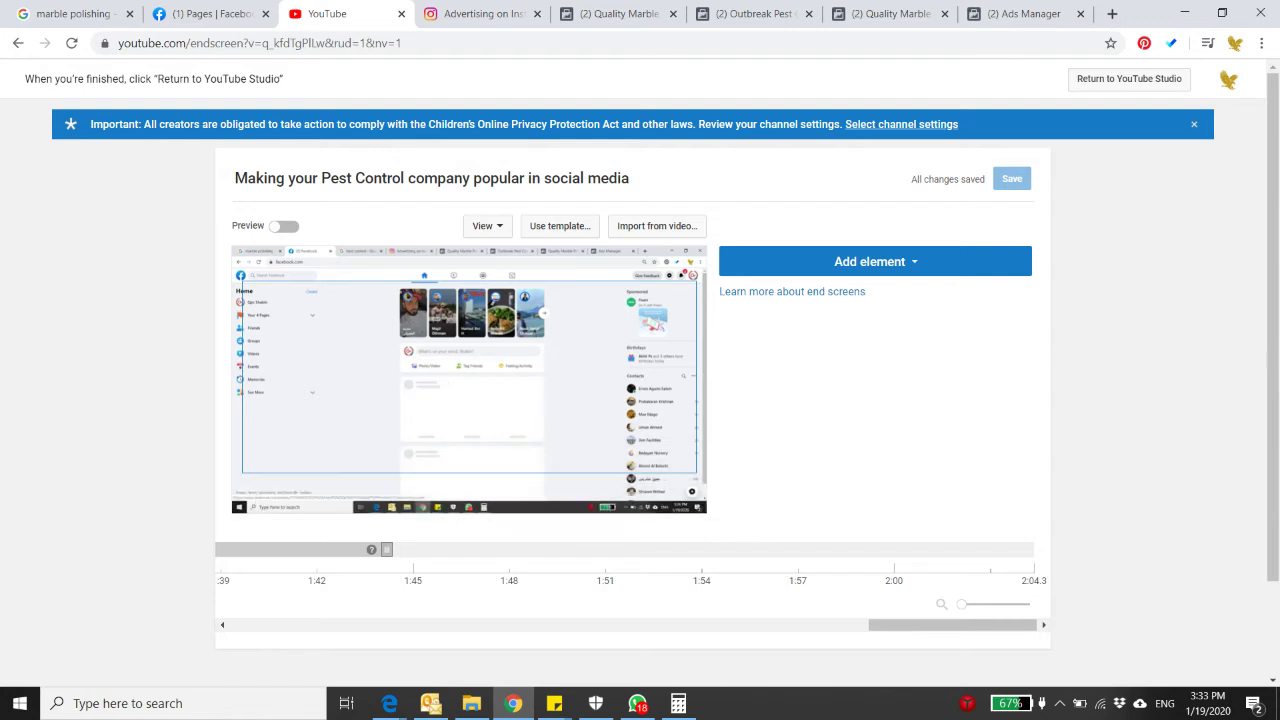
left_click(527, 483)
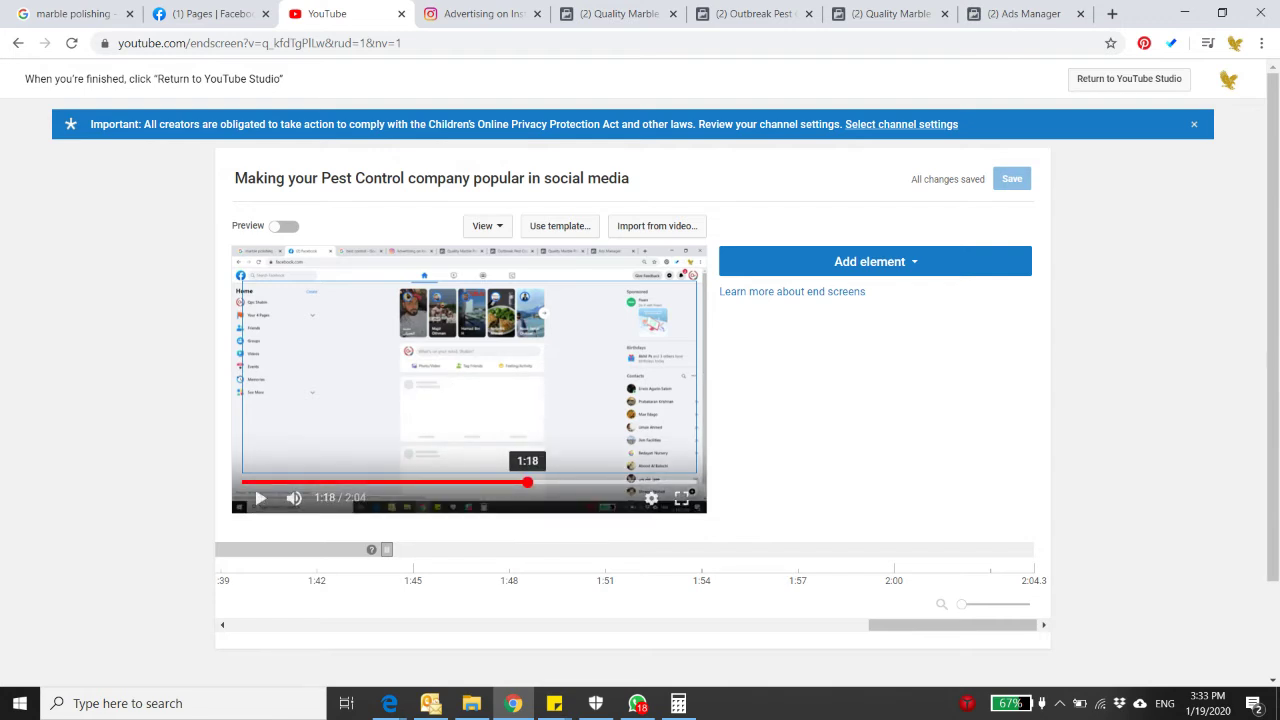
left_click_drag(527, 483, 683, 483)
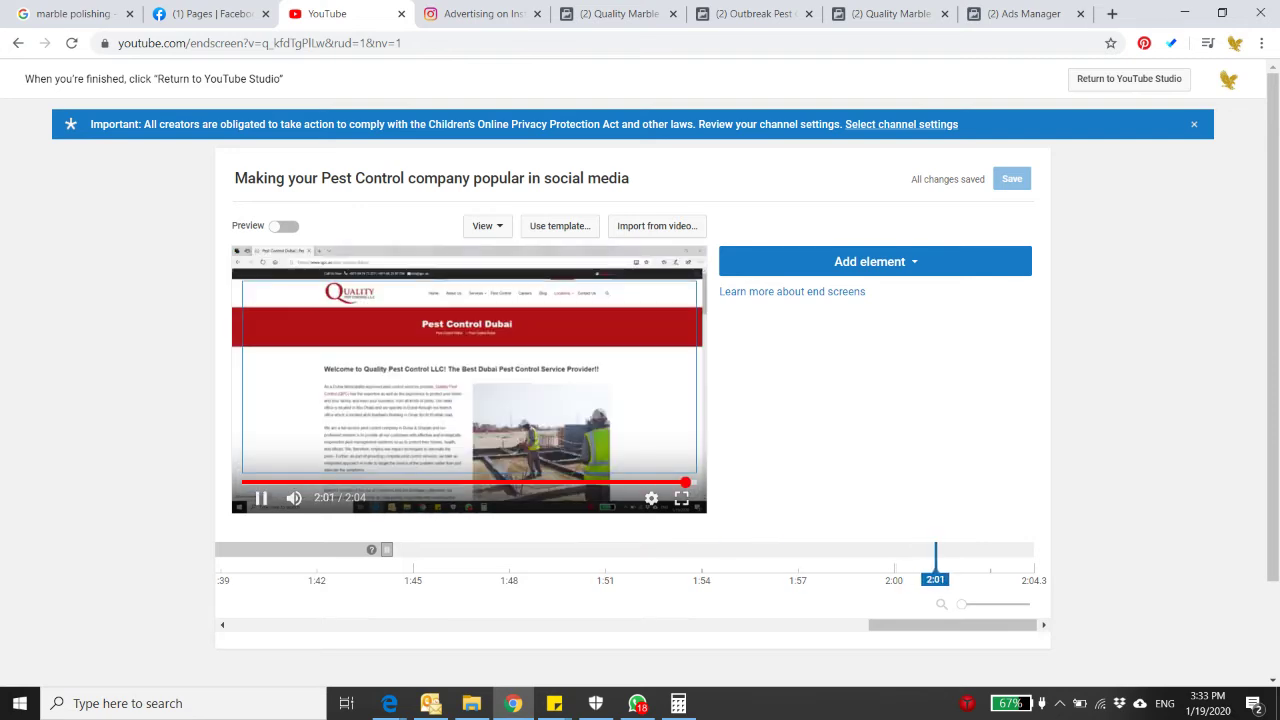
left_click(672, 483)
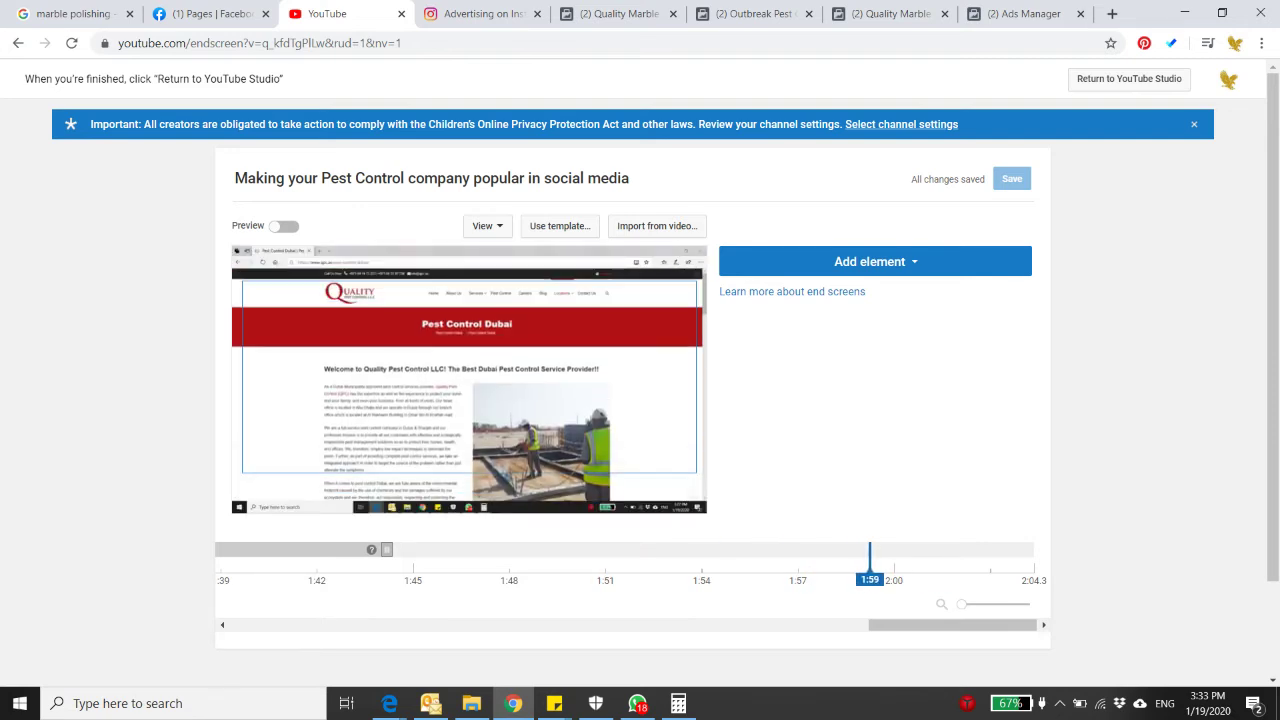
left_click(260, 498)
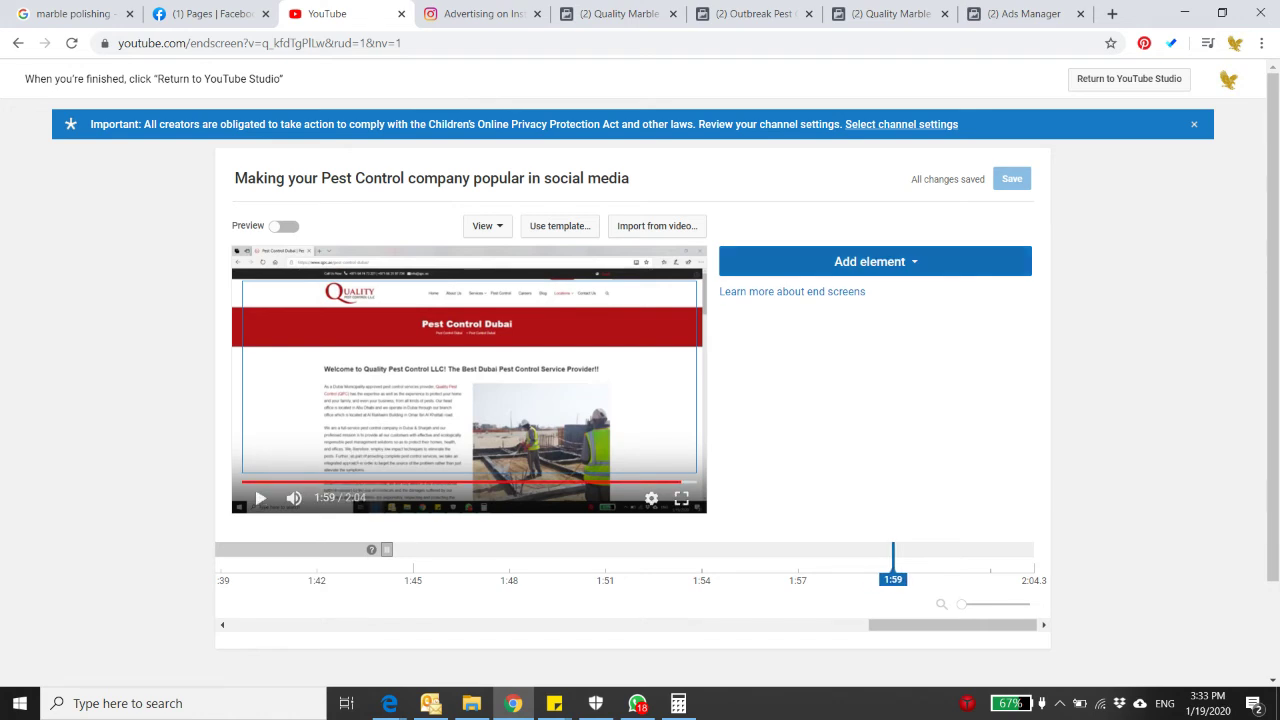
left_click(869, 261)
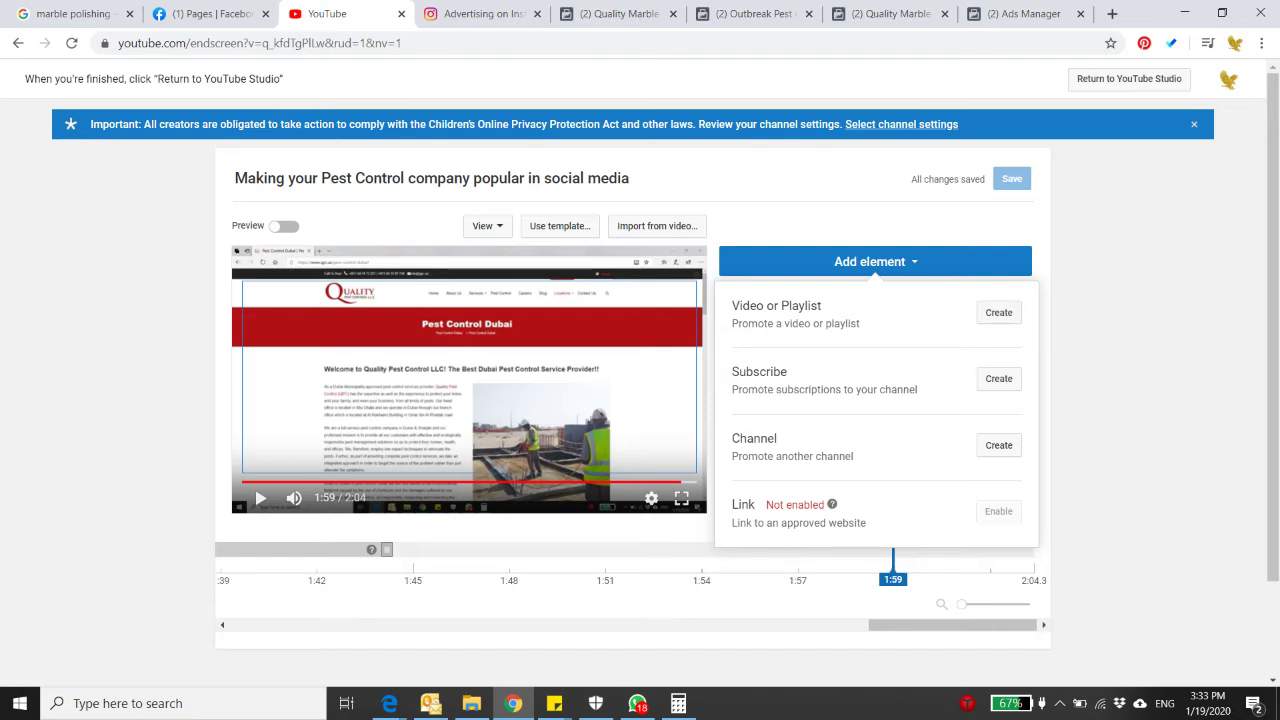
key("Escape")
left_click(869, 261)
left_click(998, 312)
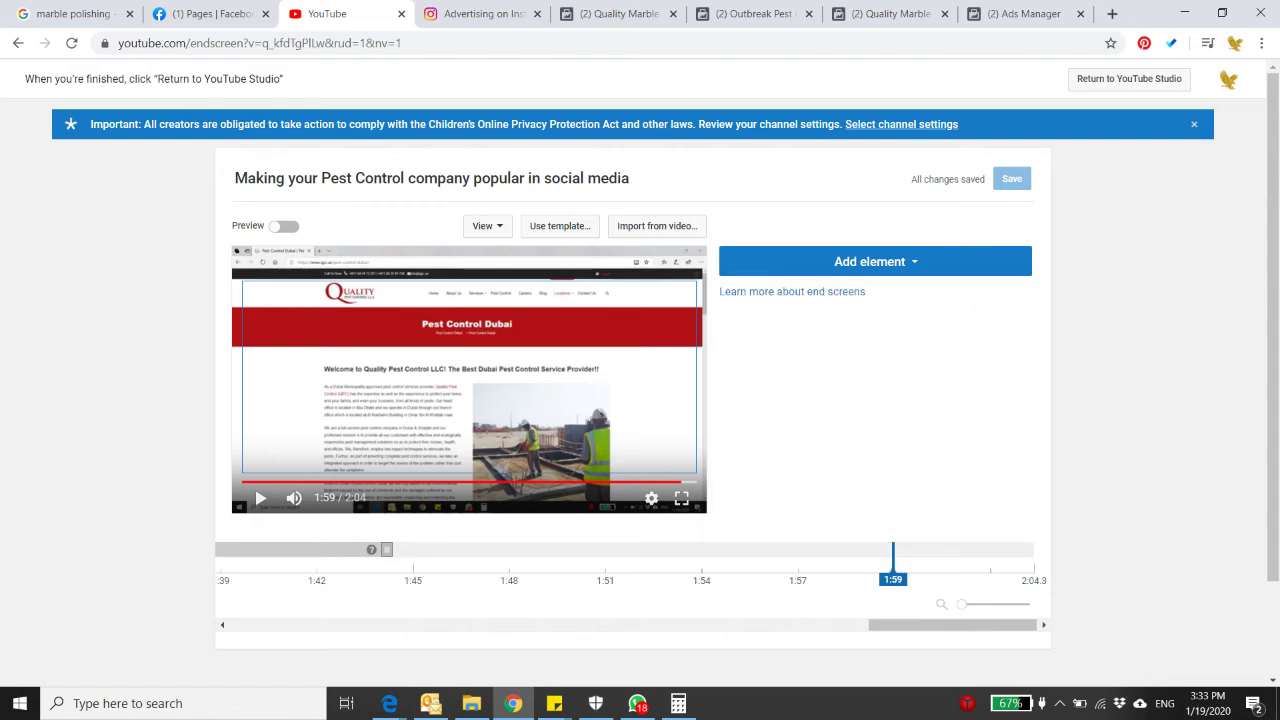
- Add a Subscribe element for the Quality Pest Control channel to the end screen at 1:59
left_click(869, 261)
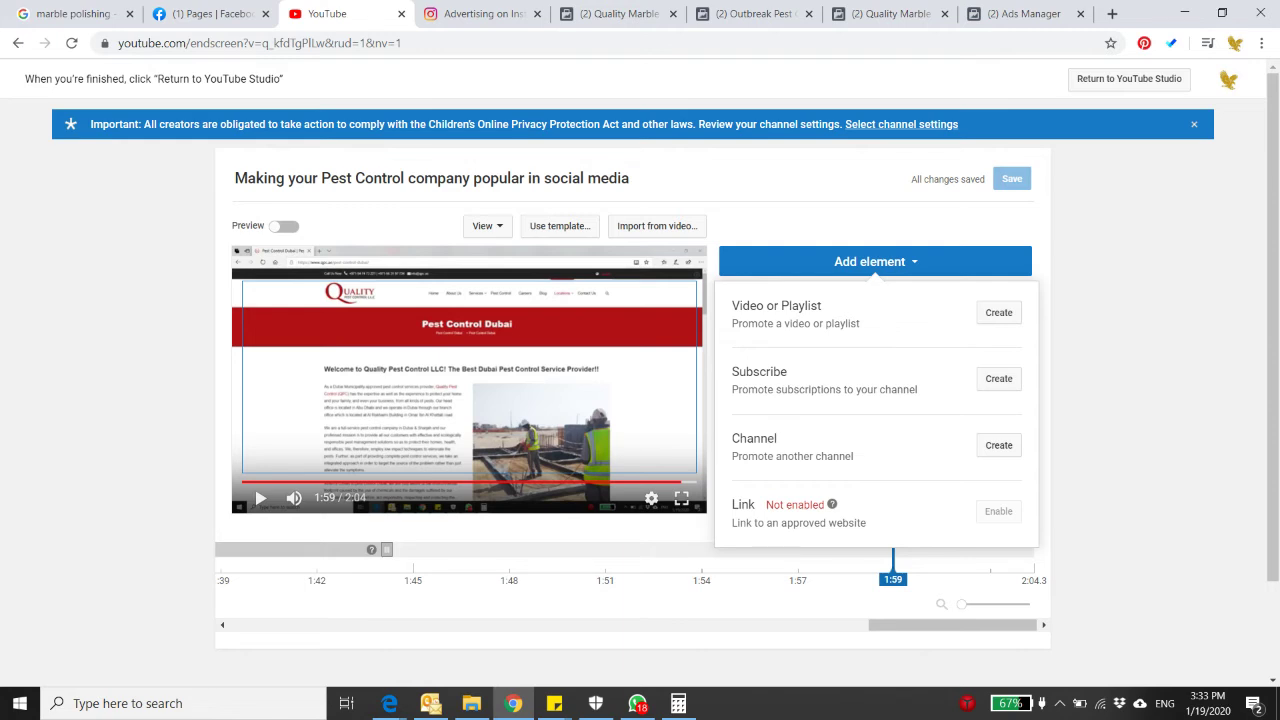
left_click_drag(798, 523, 866, 523)
left_click(832, 523)
left_click(998, 378)
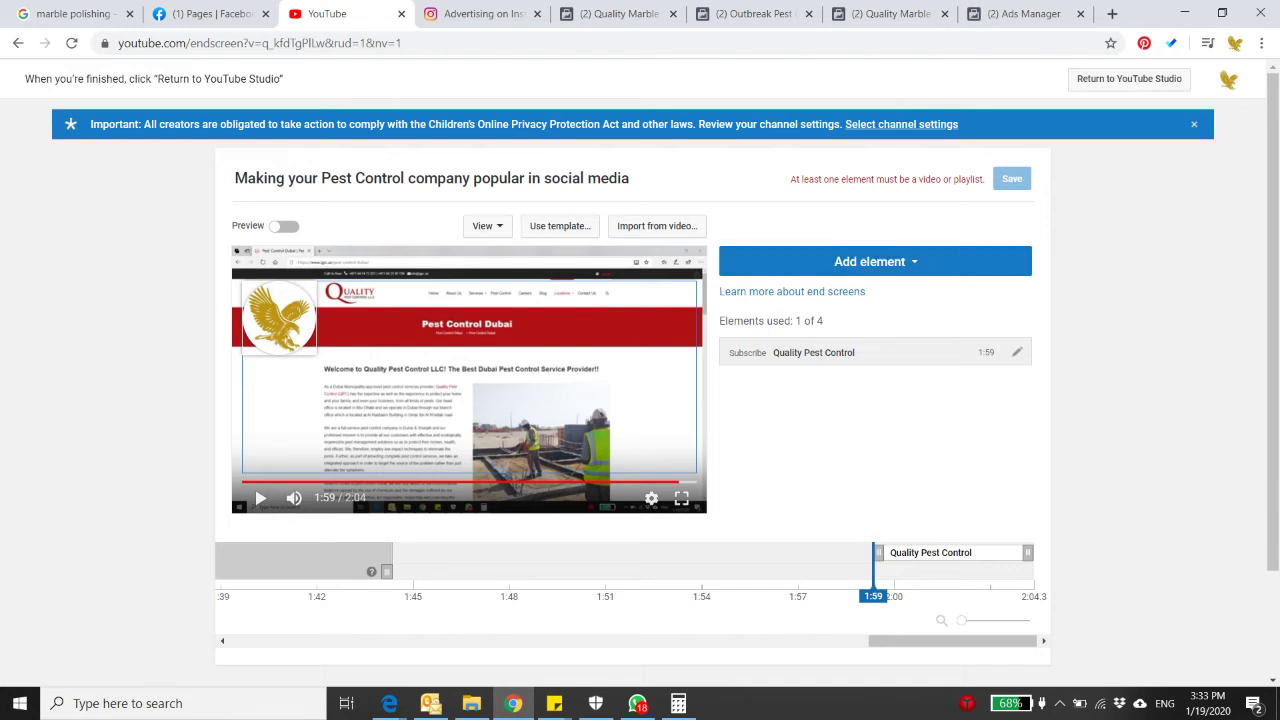
- Preview the end screen by playing and pausing the video, and switch the preview off again
left_click(283, 226)
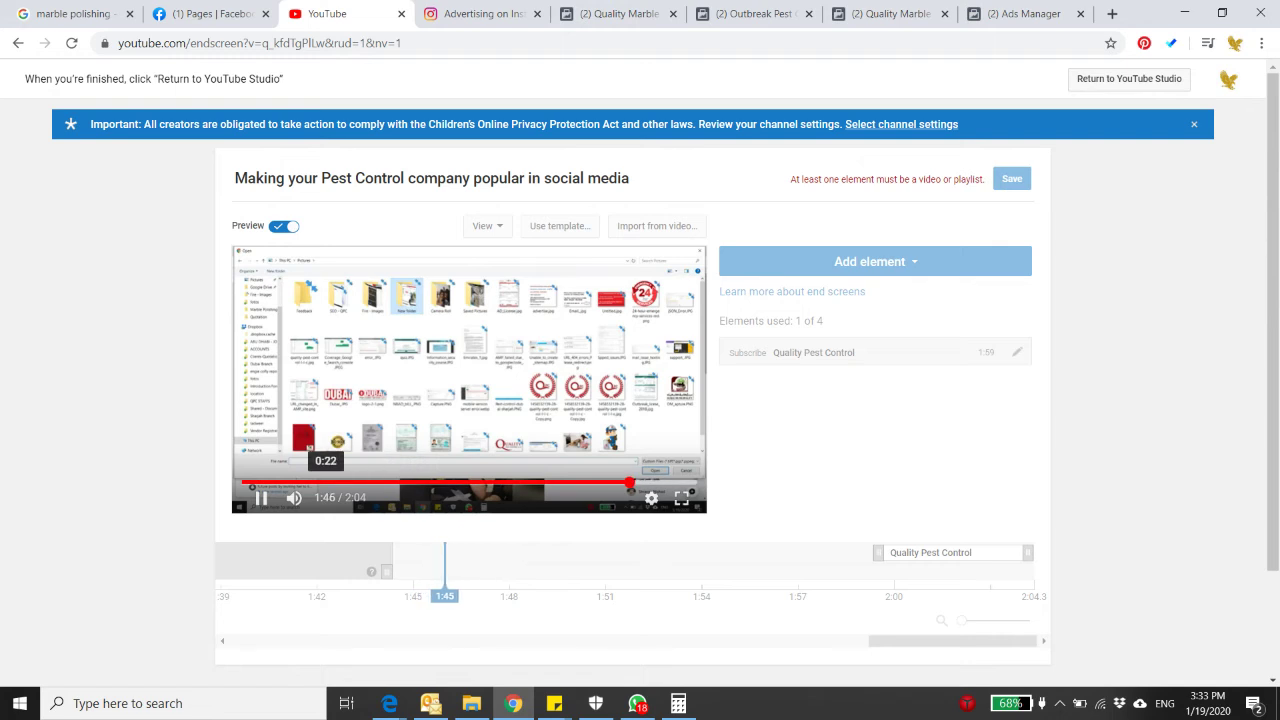
left_click(454, 442)
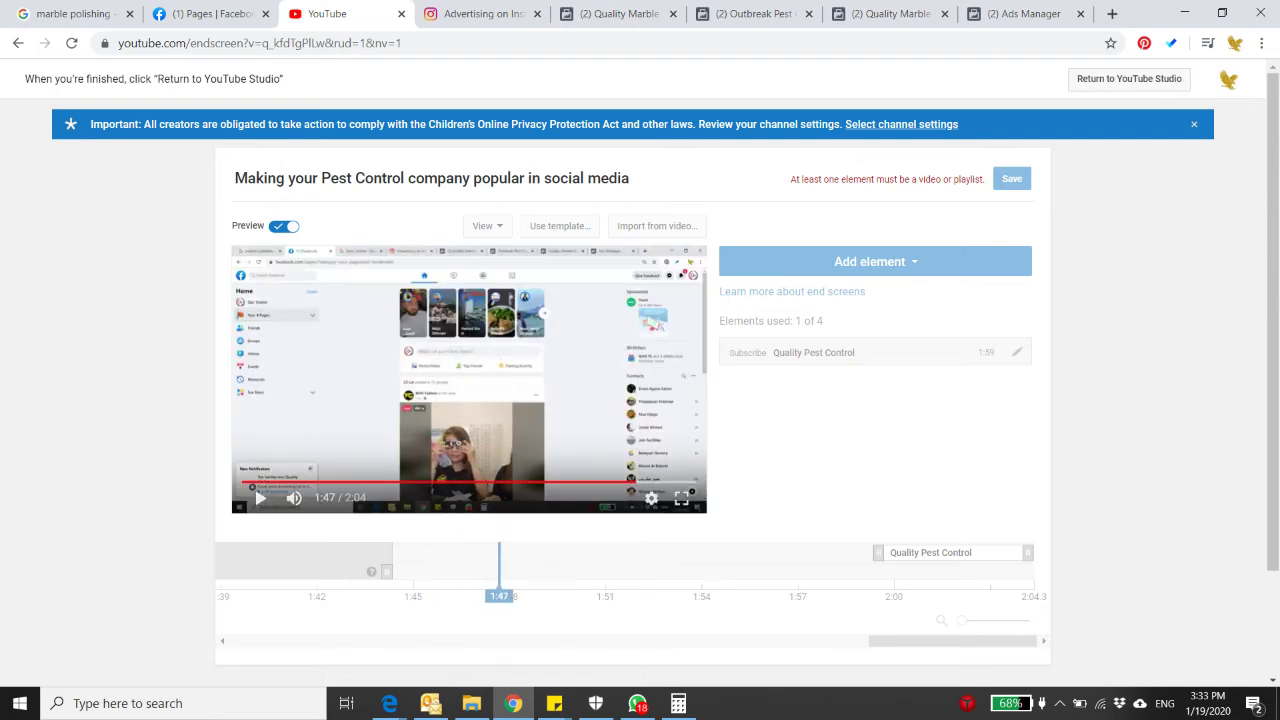
key("space")
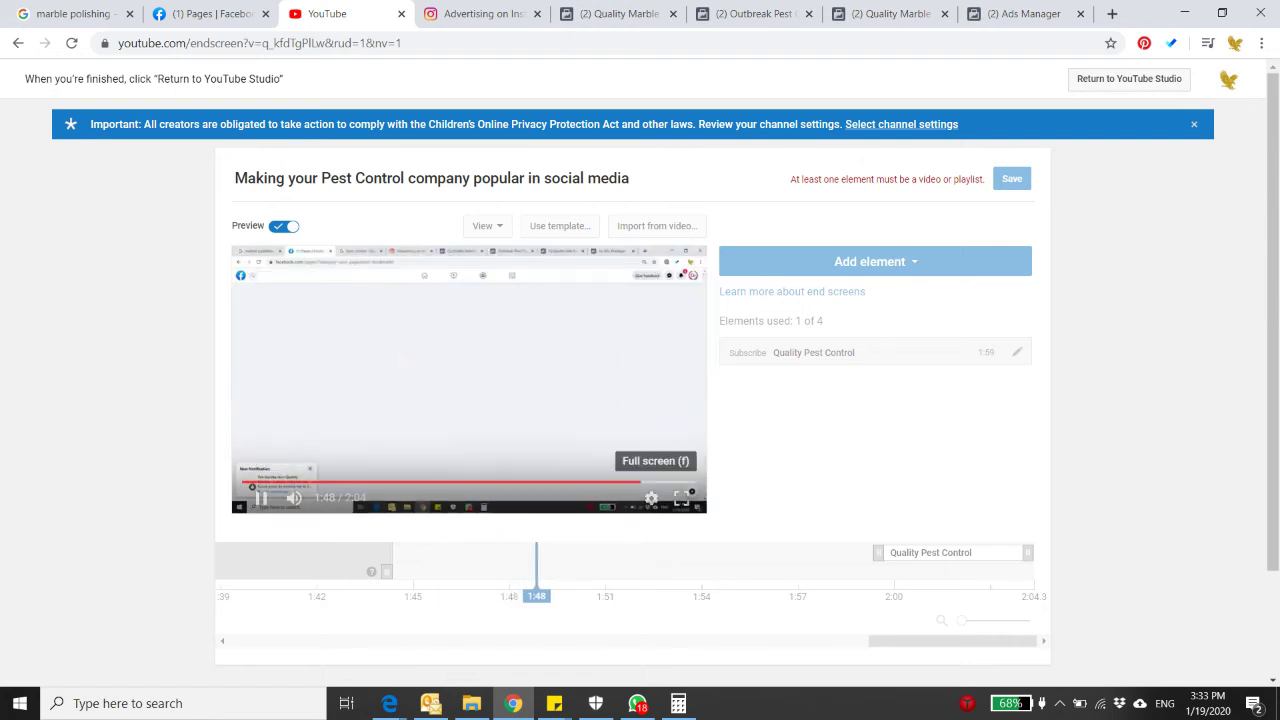
key("space")
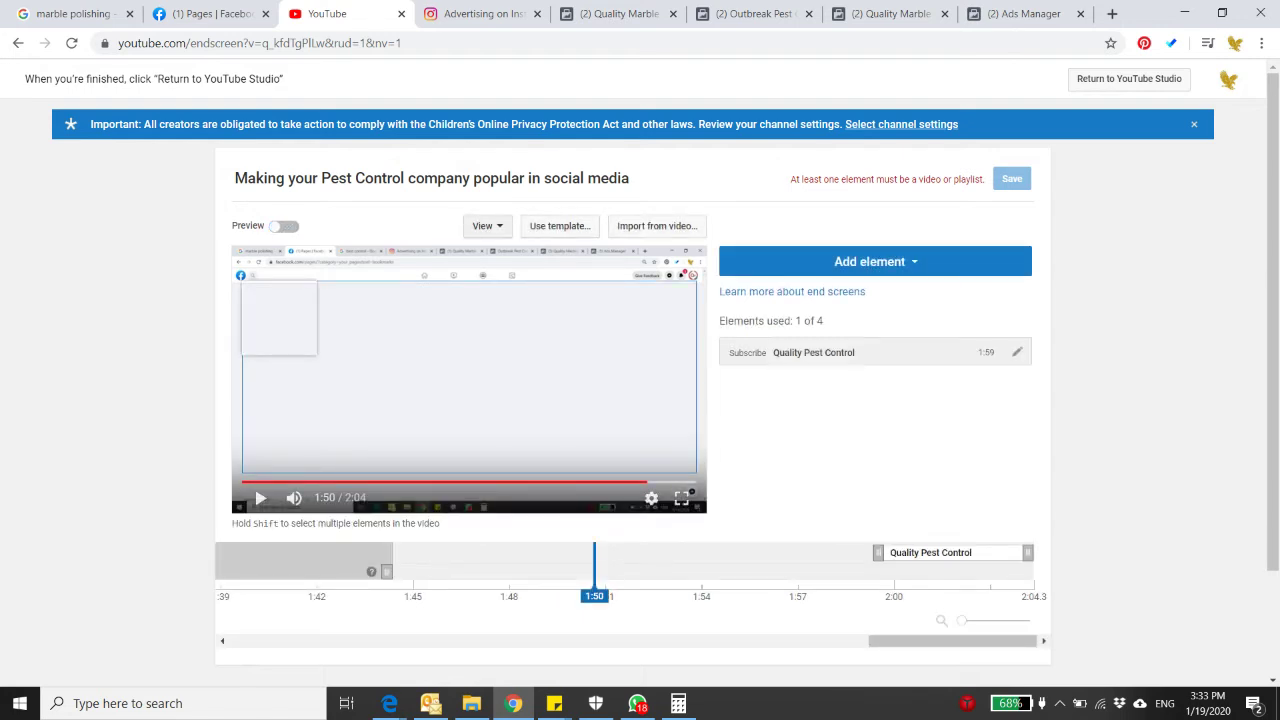
- Enable Snap to element in the end screen view options, and resume playing the video
left_click(487, 226)
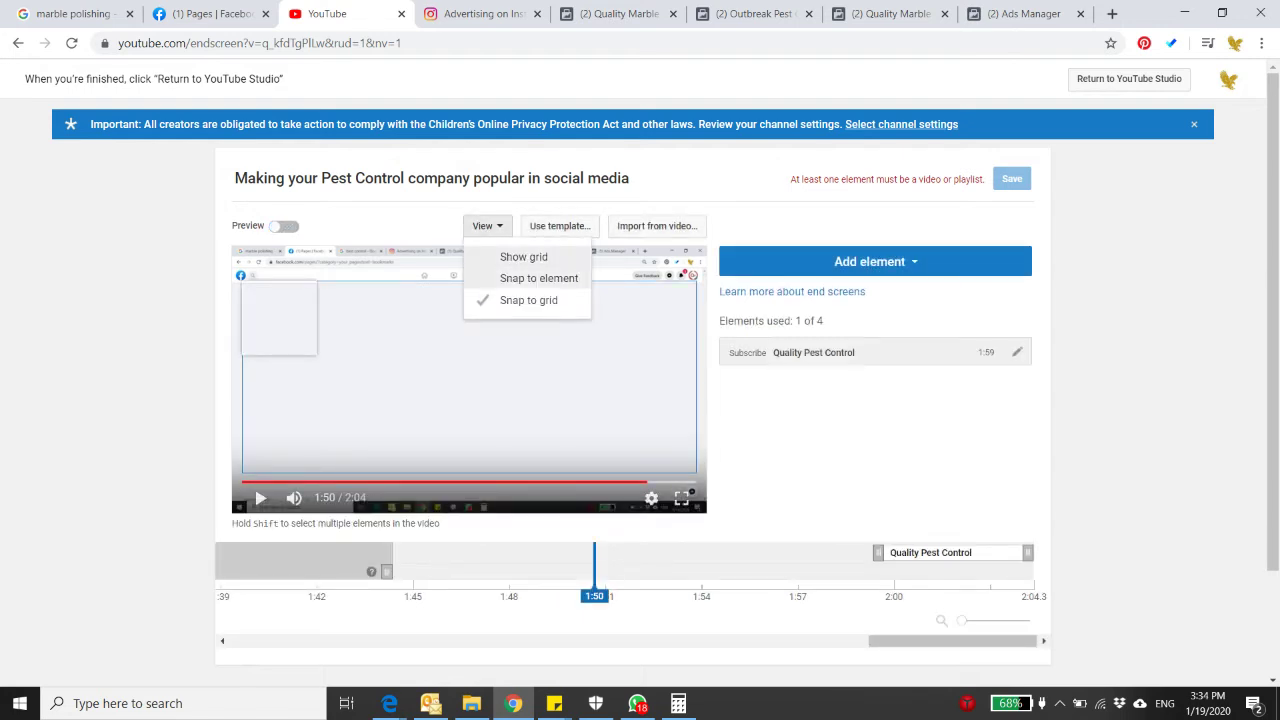
left_click(538, 278)
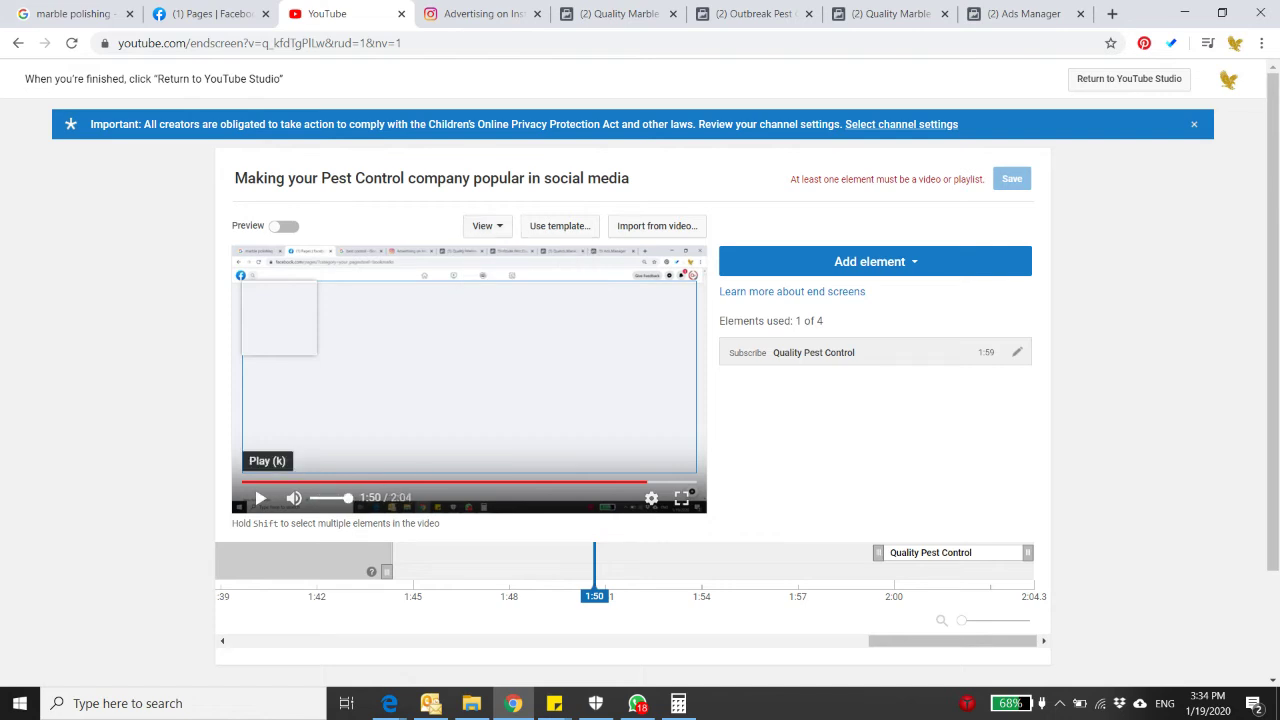
left_click(260, 497)
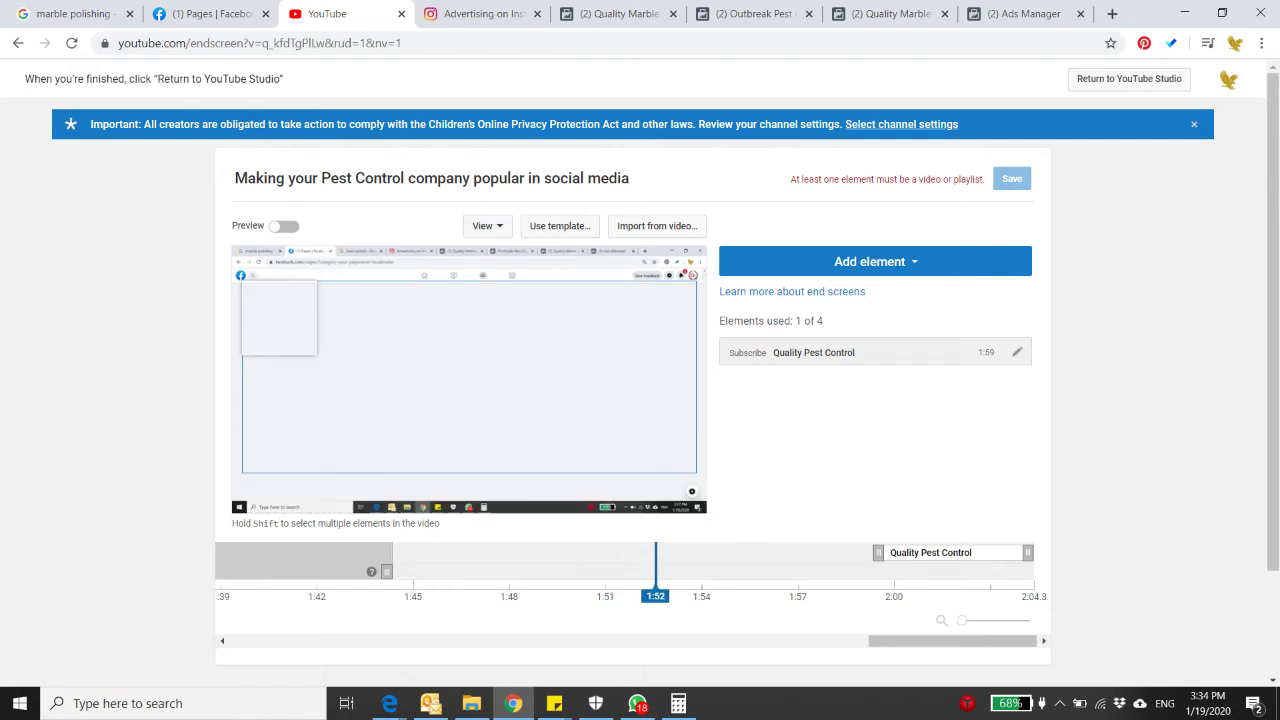
left_click(870, 261)
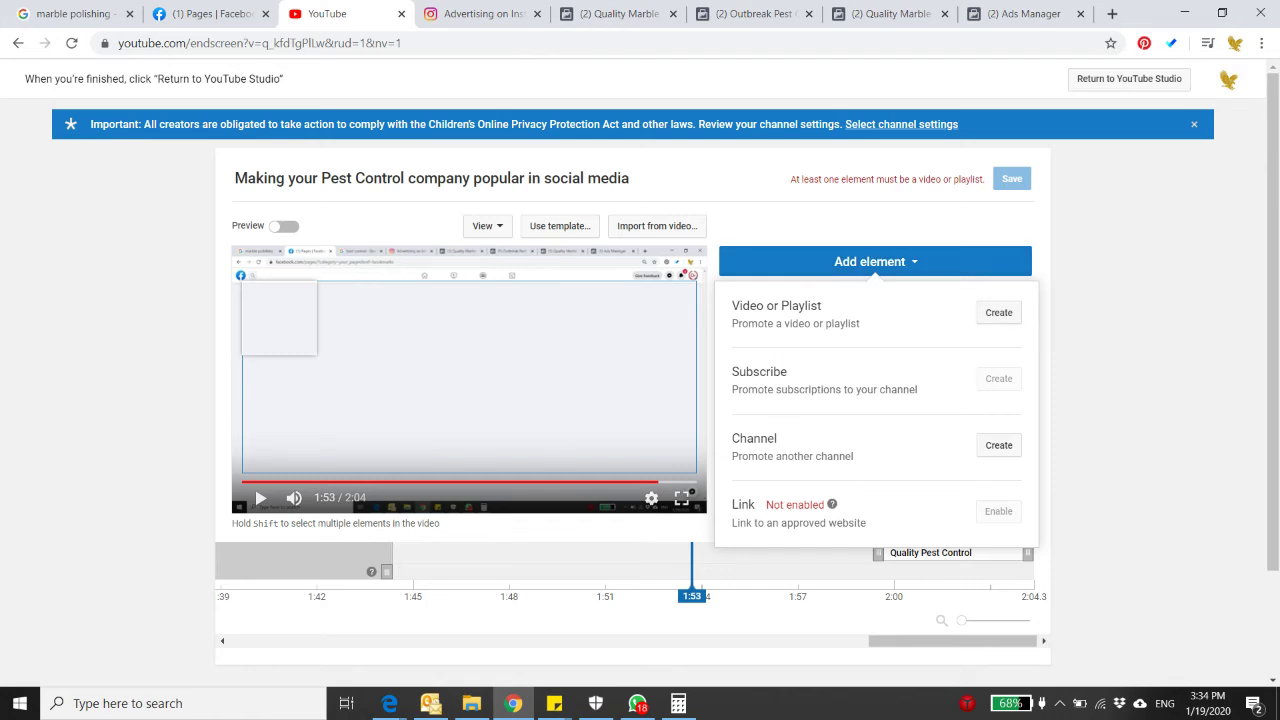
left_click(988, 445)
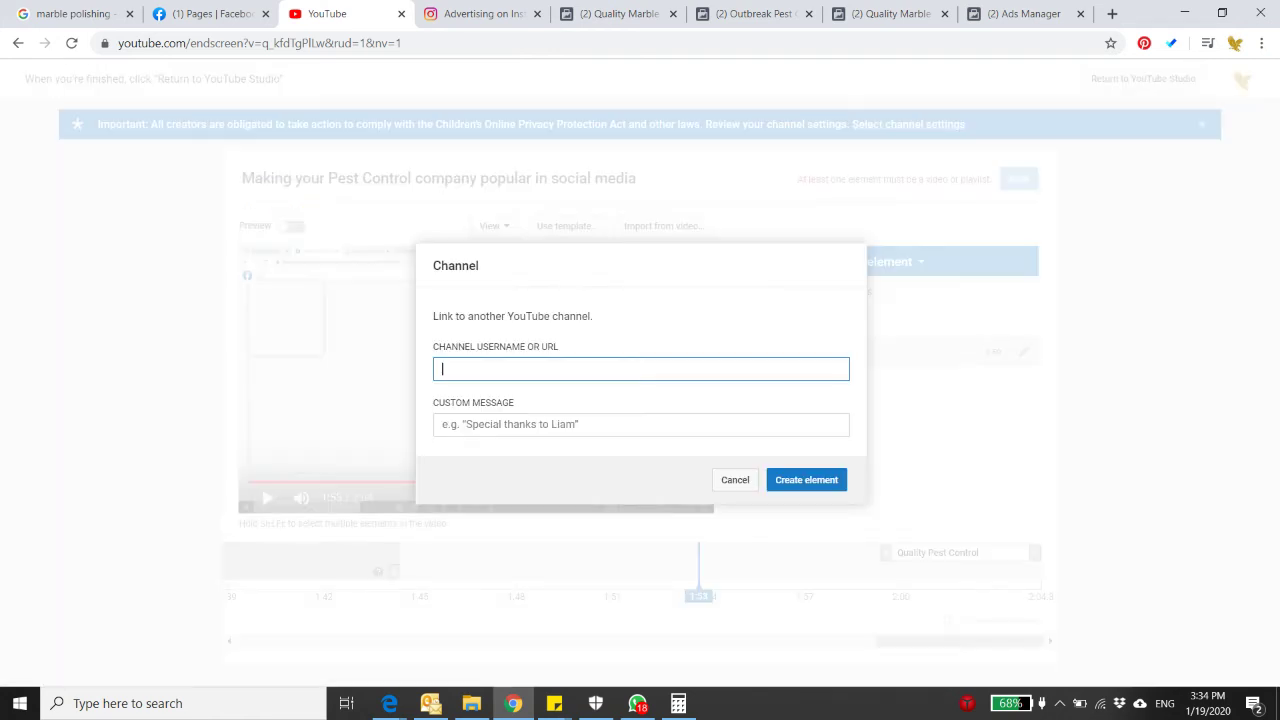
left_click(734, 479)
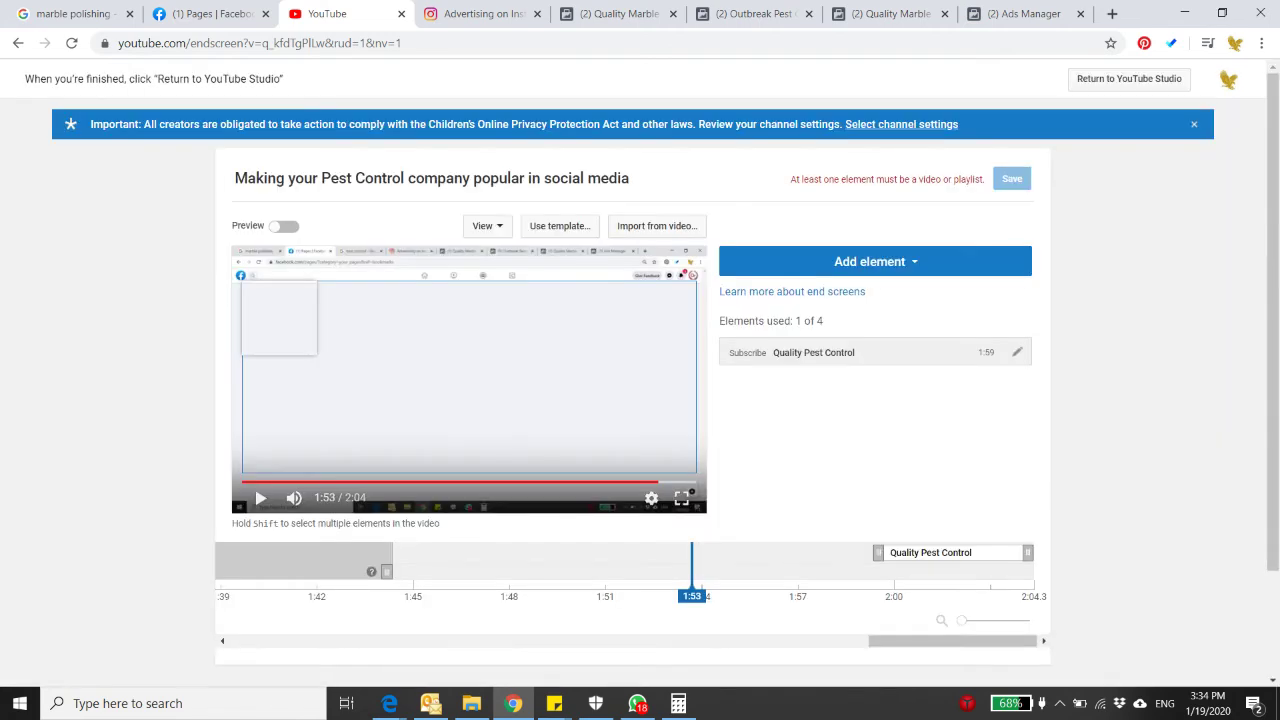
left_click(870, 262)
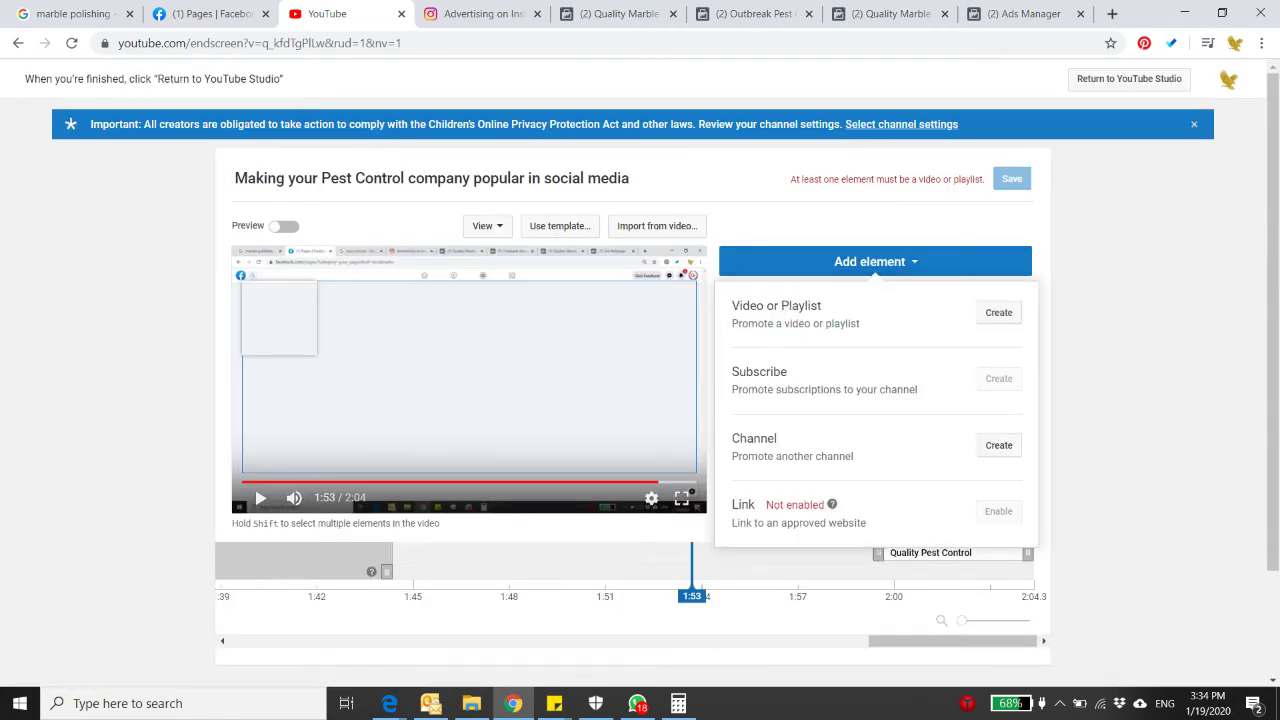
left_click(990, 314)
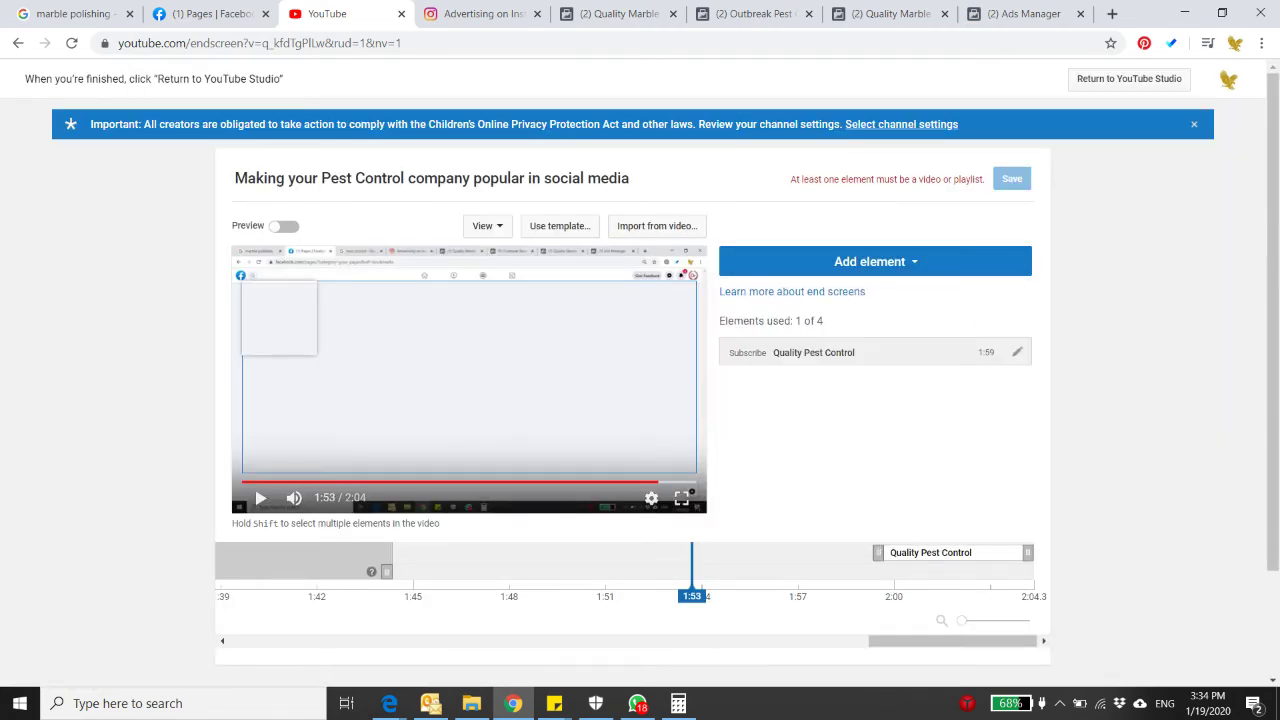
- Move the Subscribe element earlier on the end screen timeline so that it starts at 1:55
left_click(260, 497)
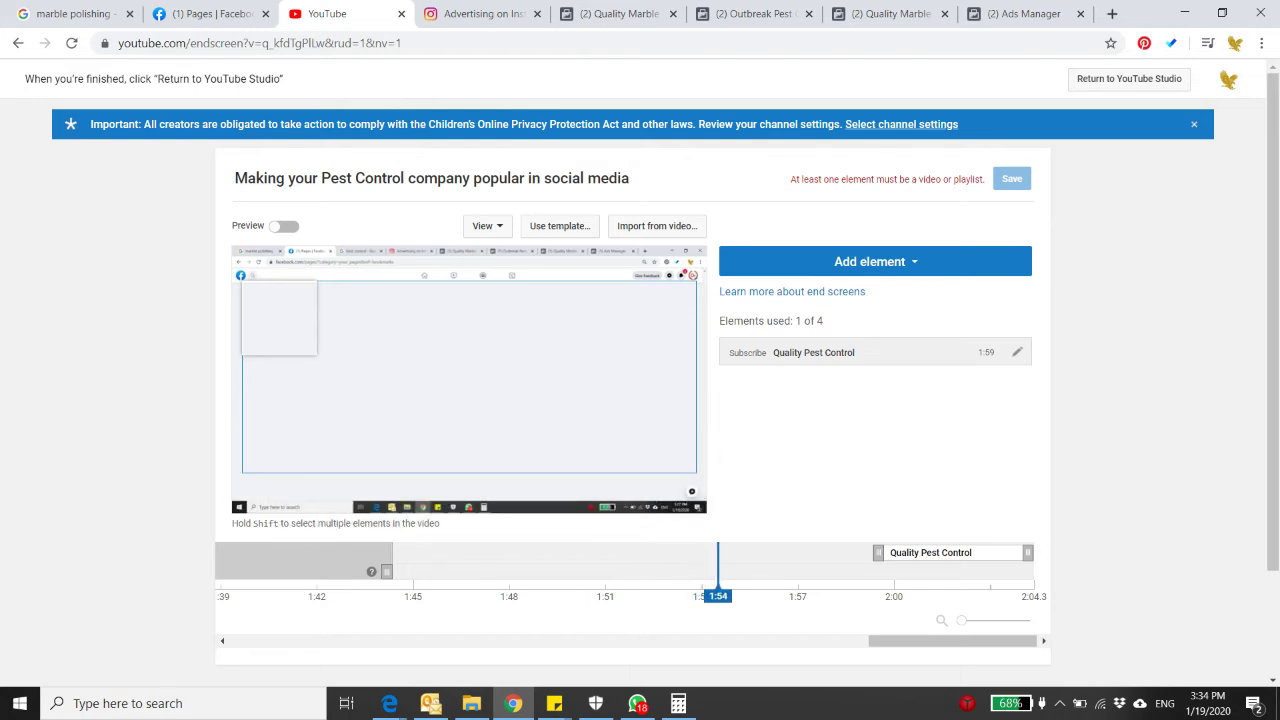
left_click_drag(728, 595, 340, 595)
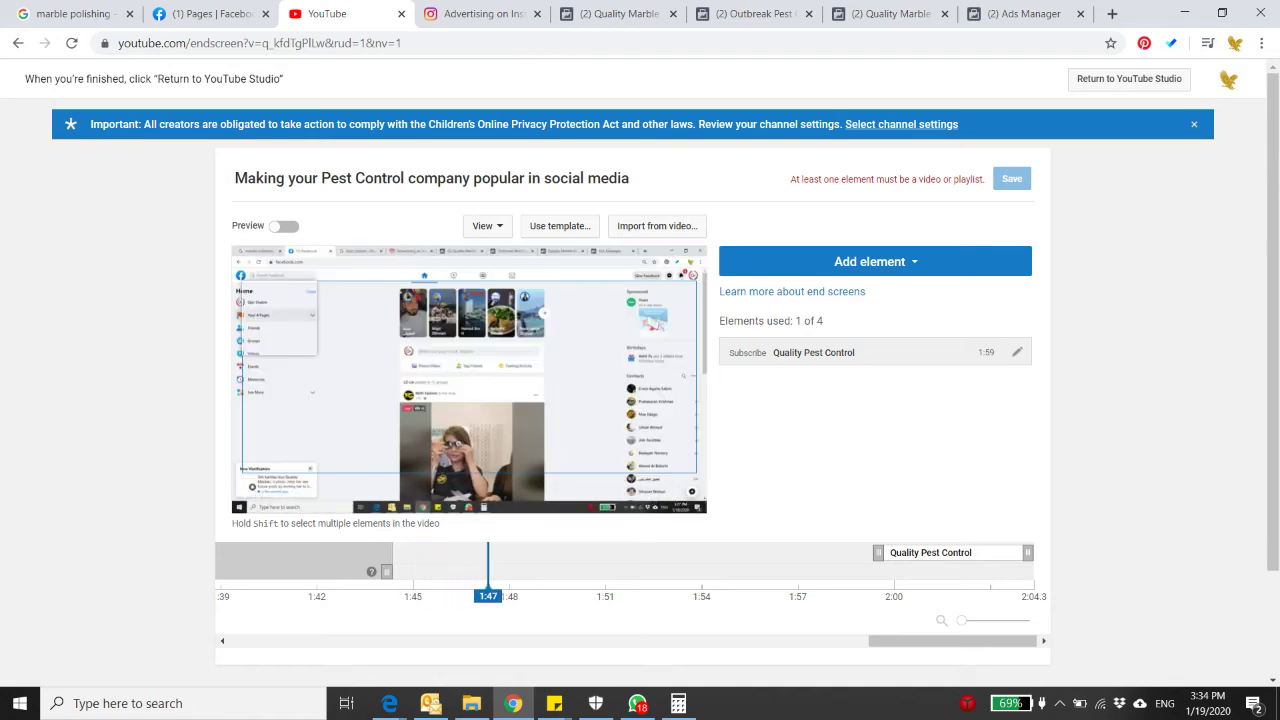
left_click_drag(944, 552, 808, 552)
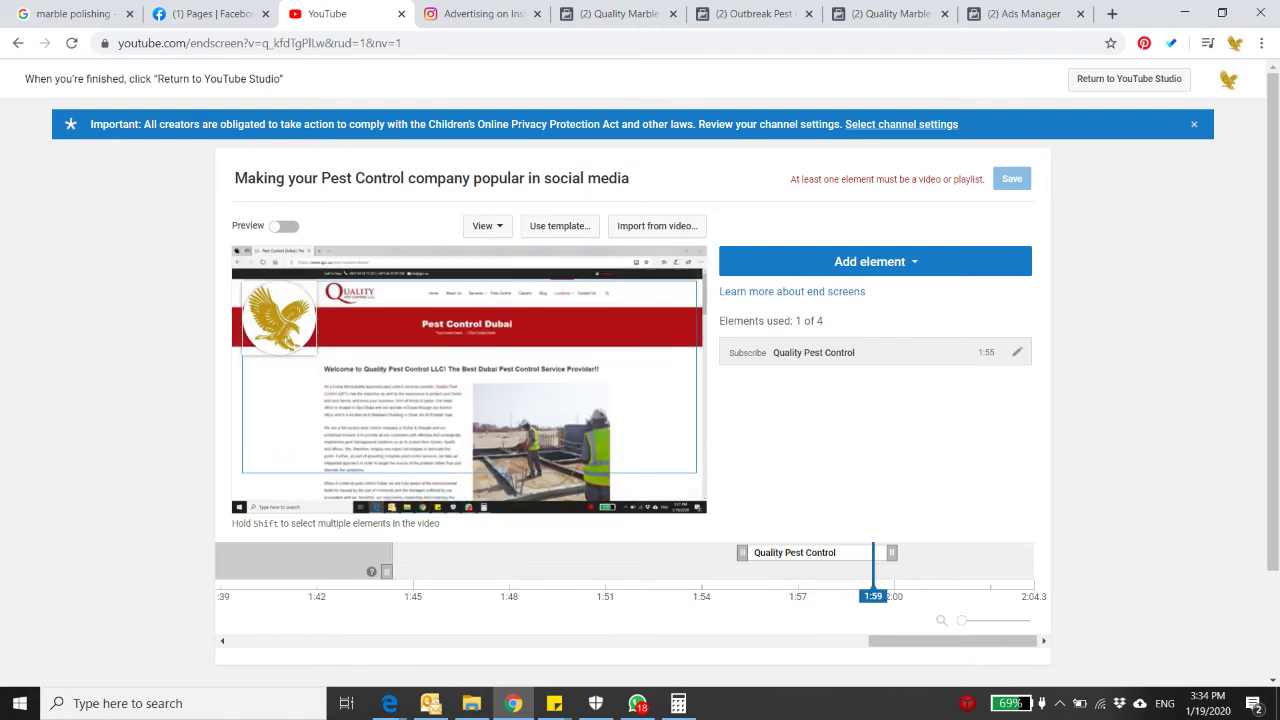
scroll(640, 400, "down", 2)
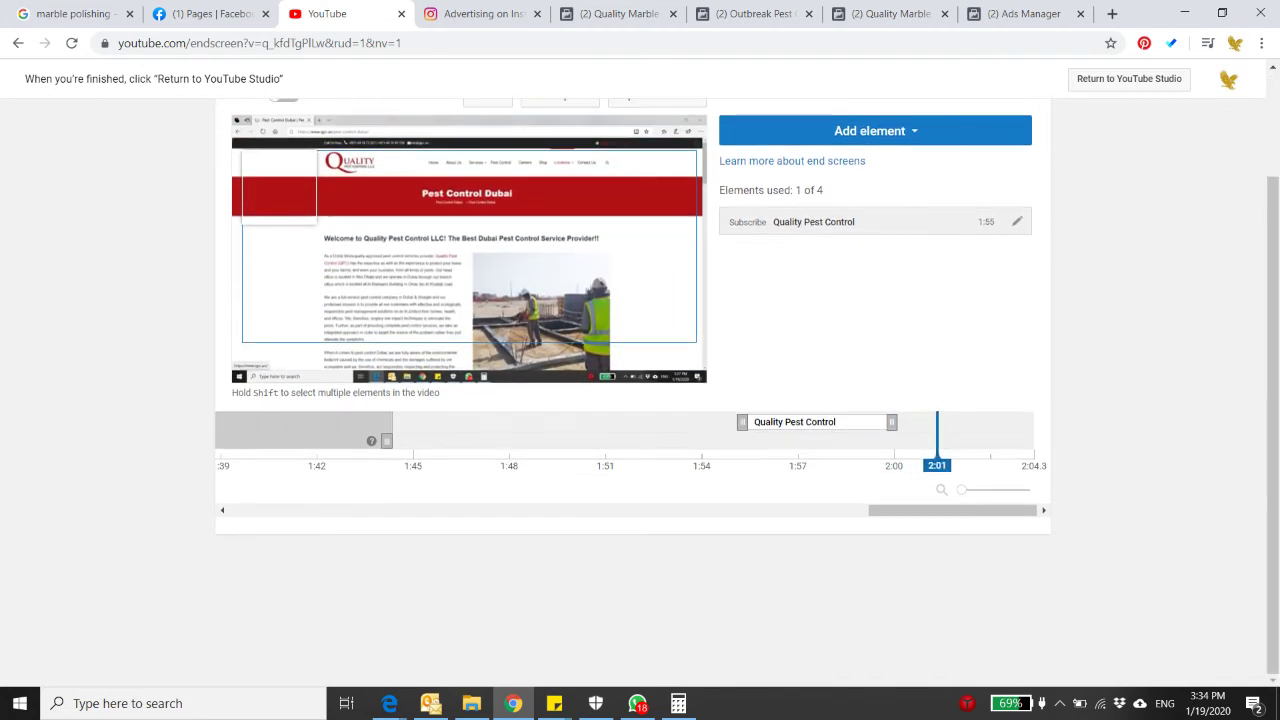
- Dismiss the Children's Online Privacy Protection Act notice above the end screen editor
scroll(640, 400, "up", 2)
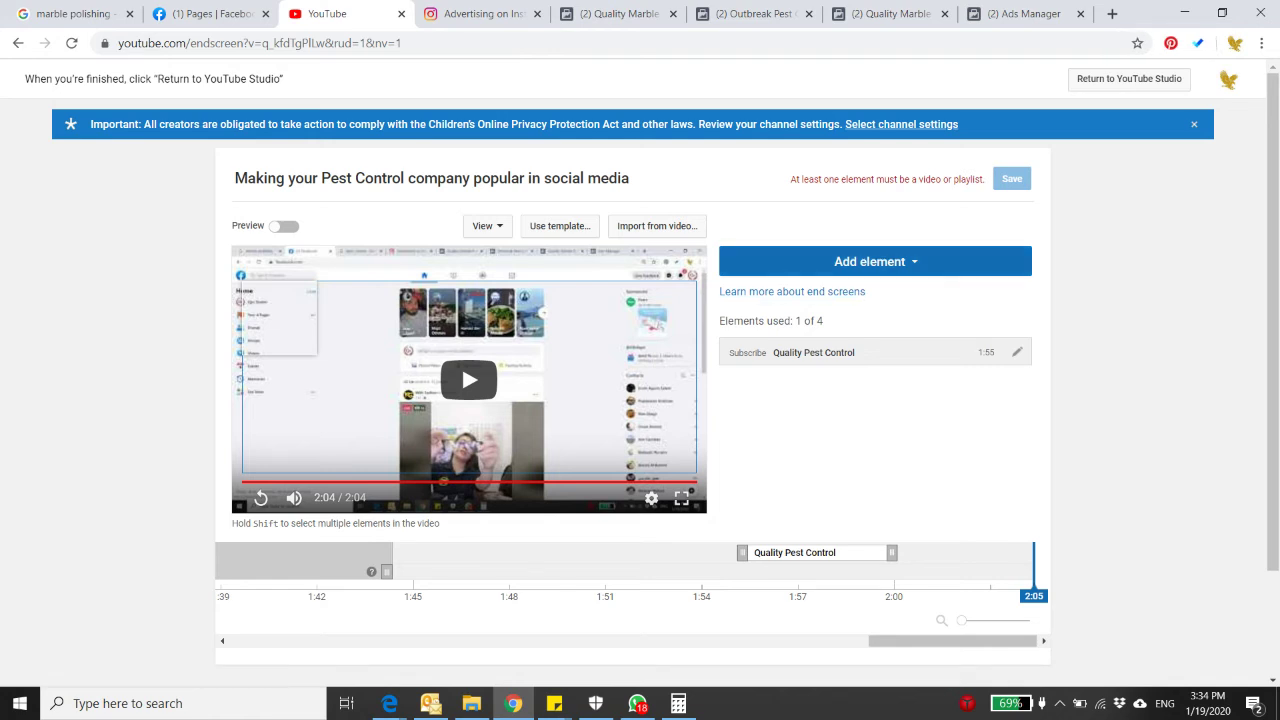
scroll(640, 400, "down", 2)
scroll(640, 400, "up", 2)
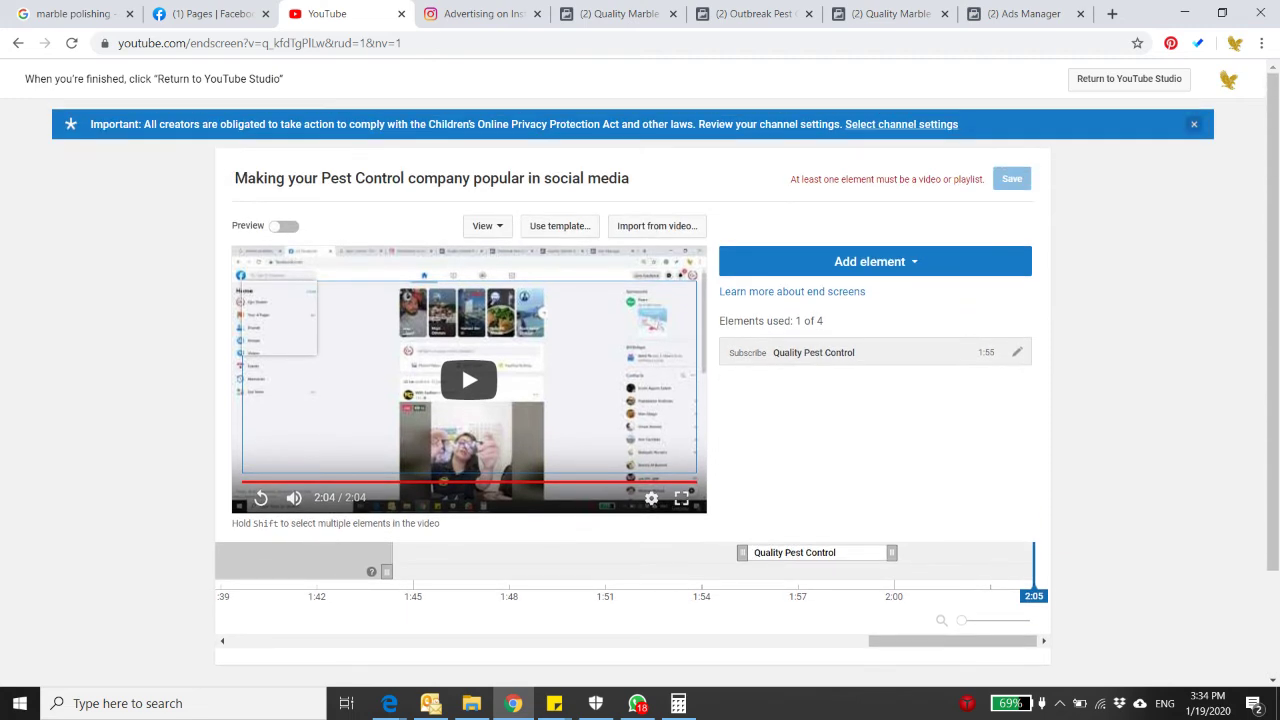
left_click(1193, 124)
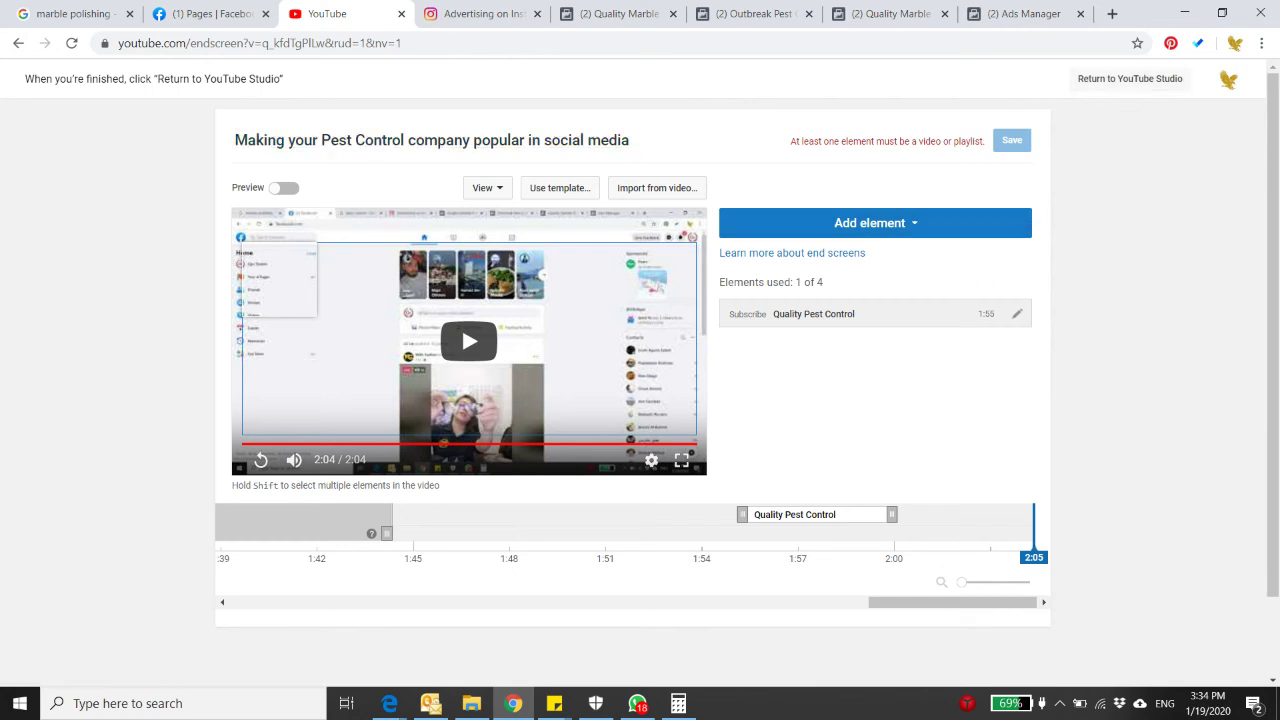
- Leave the end screen editor without saving its changes and return to the video upload in YouTube Studio
left_click(18, 43)
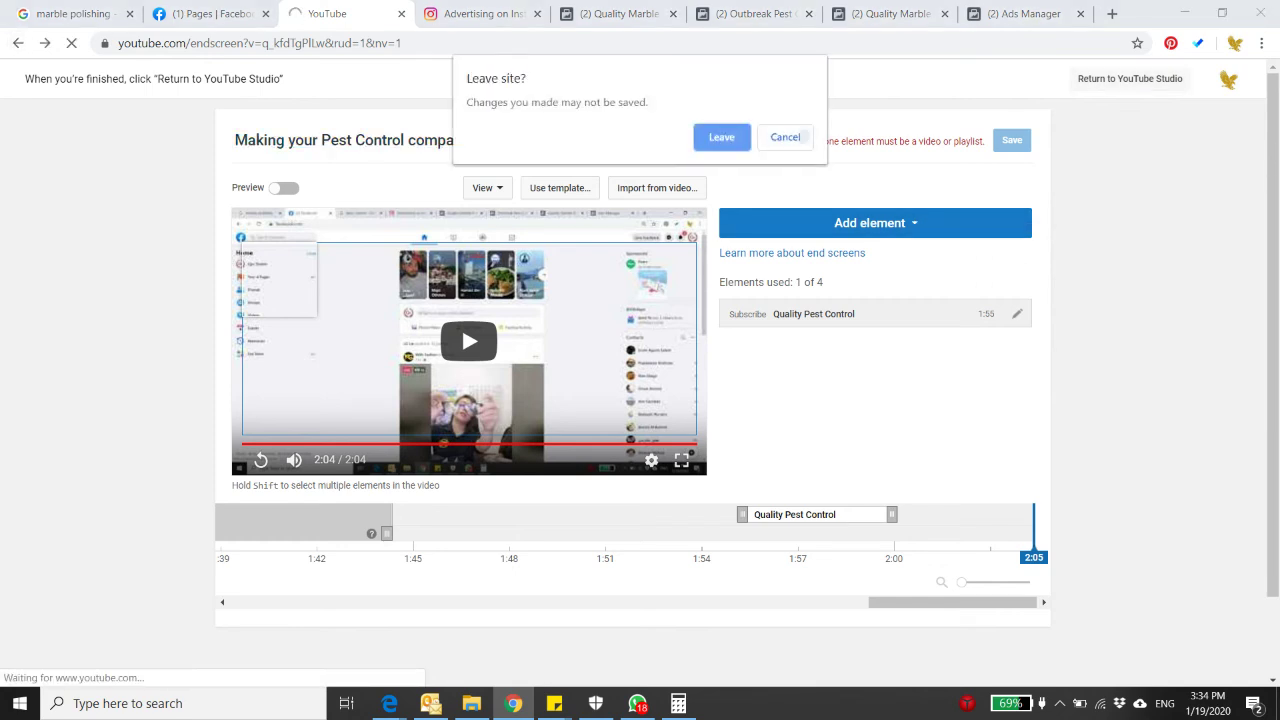
left_click(785, 137)
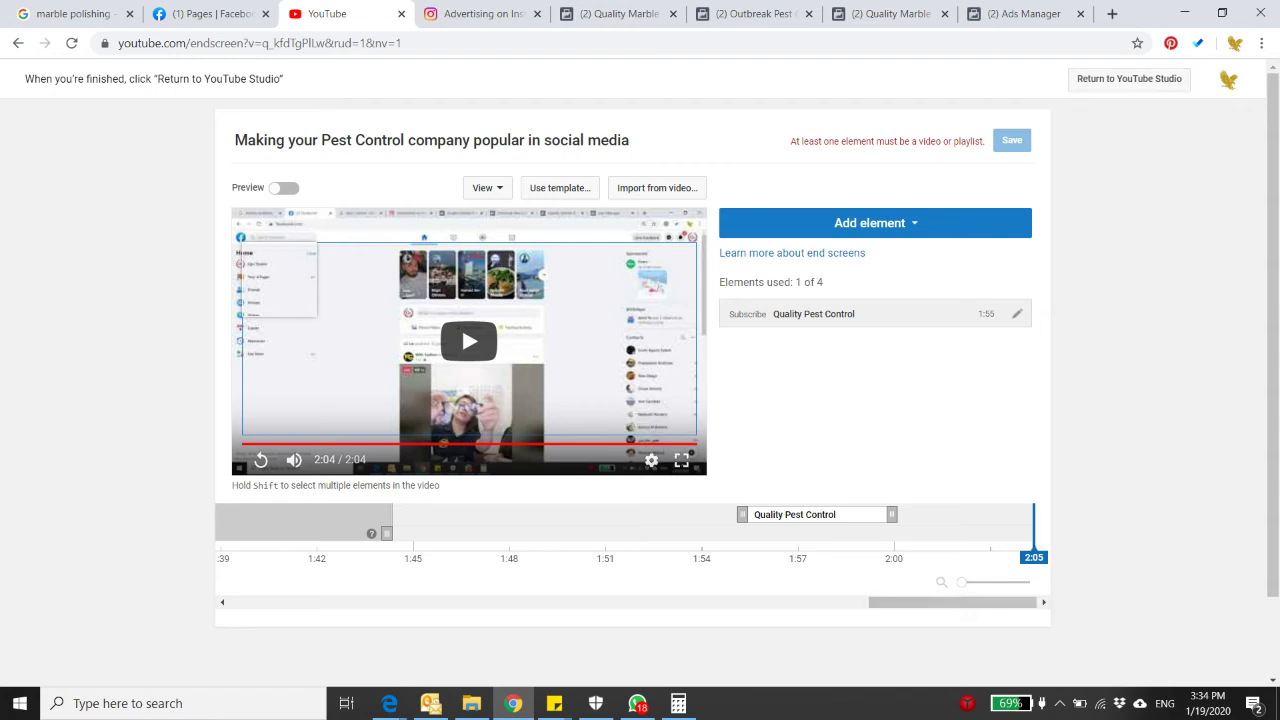
left_click_drag(962, 582, 997, 582)
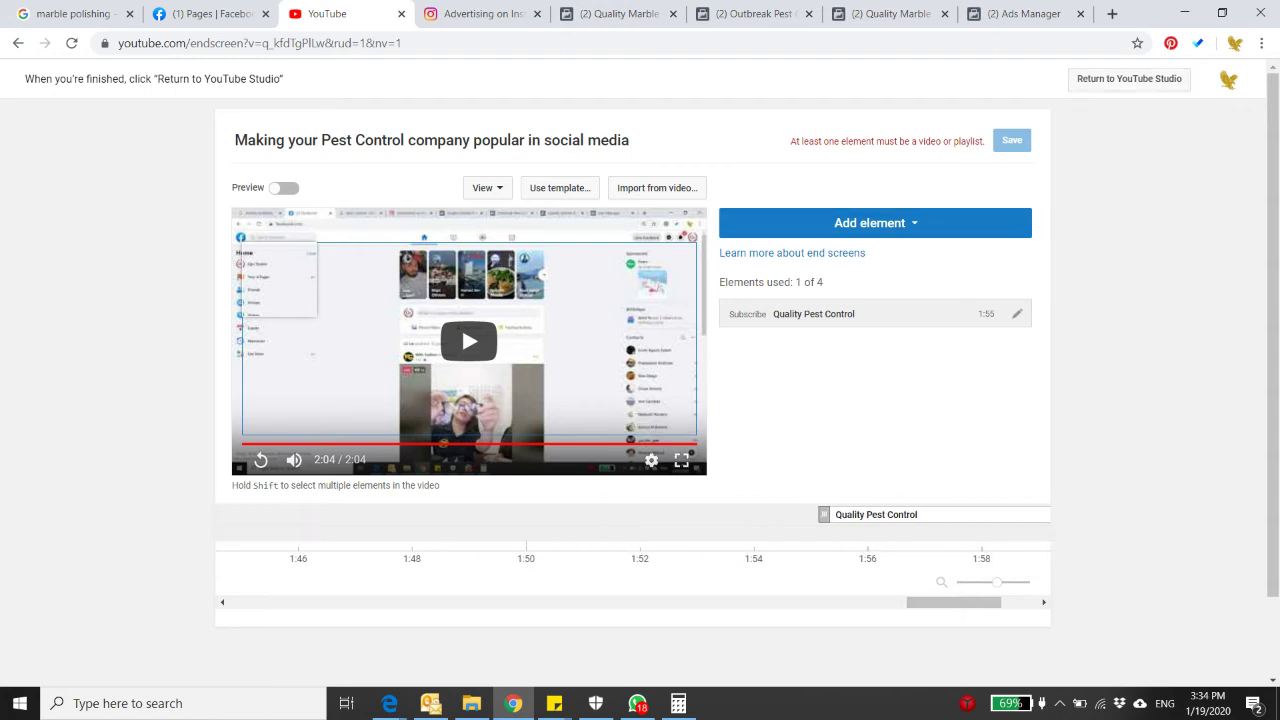
left_click(874, 223)
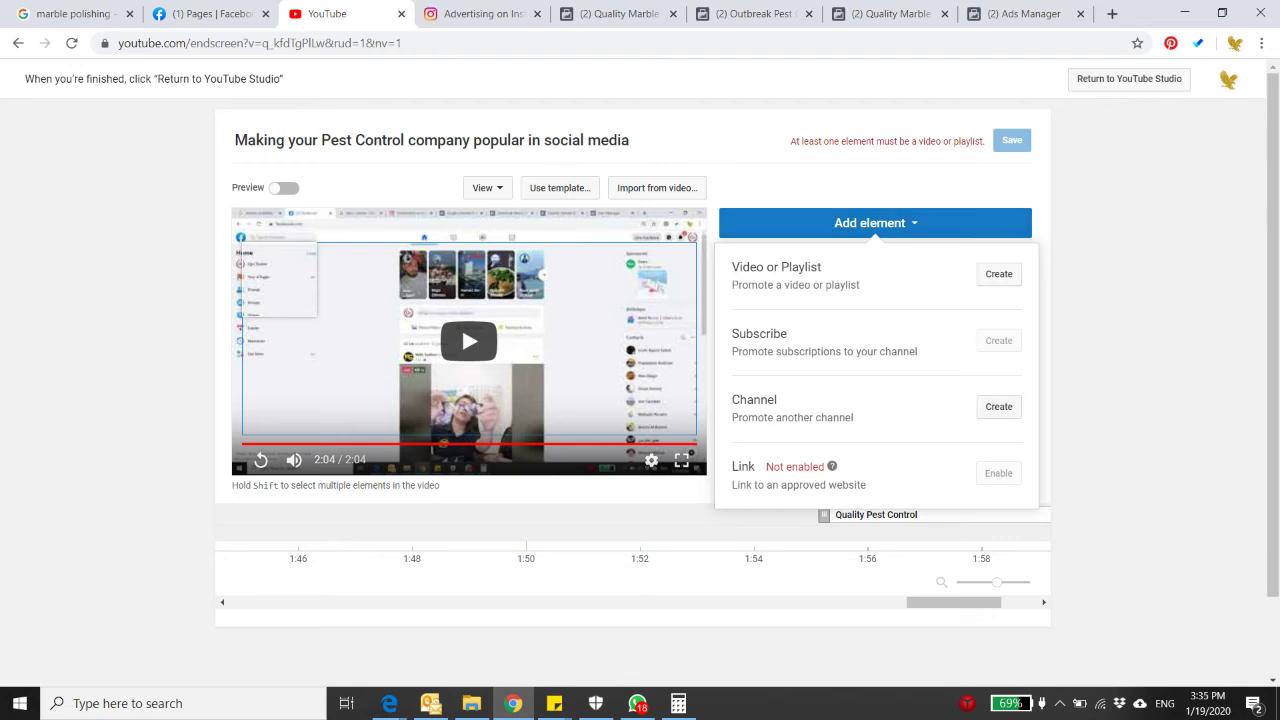
left_click(1129, 78)
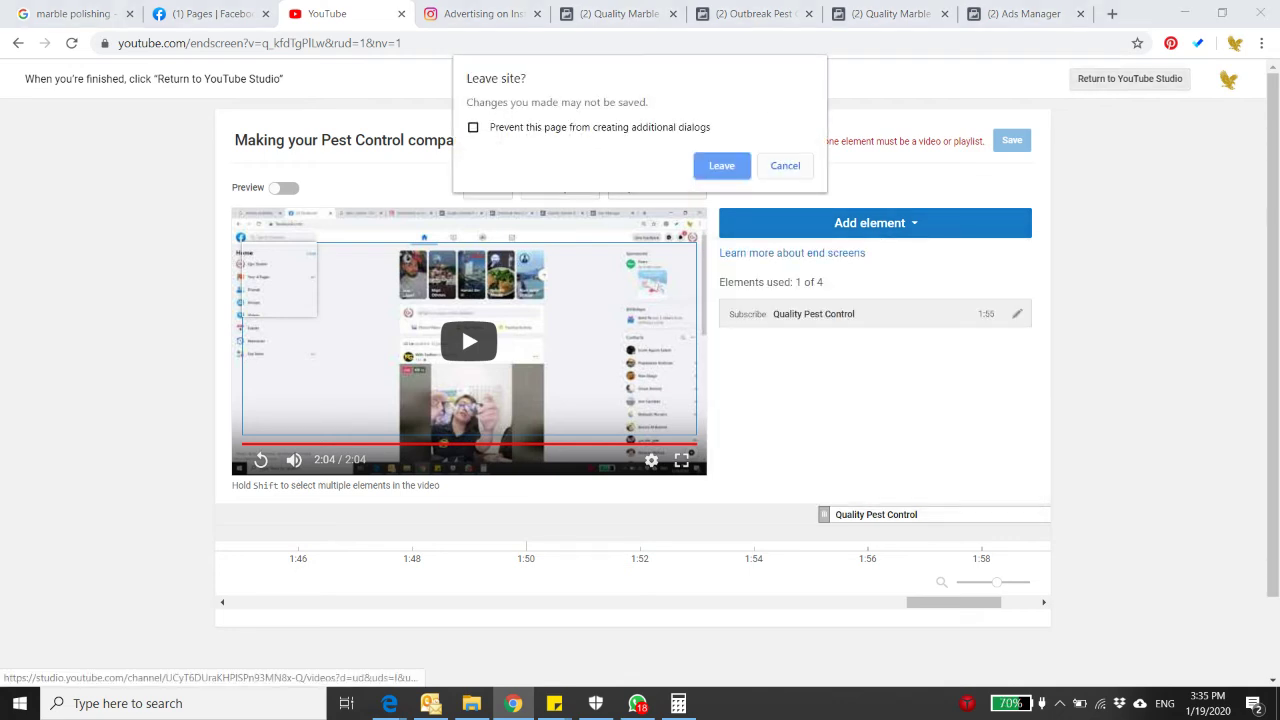
key("Return")
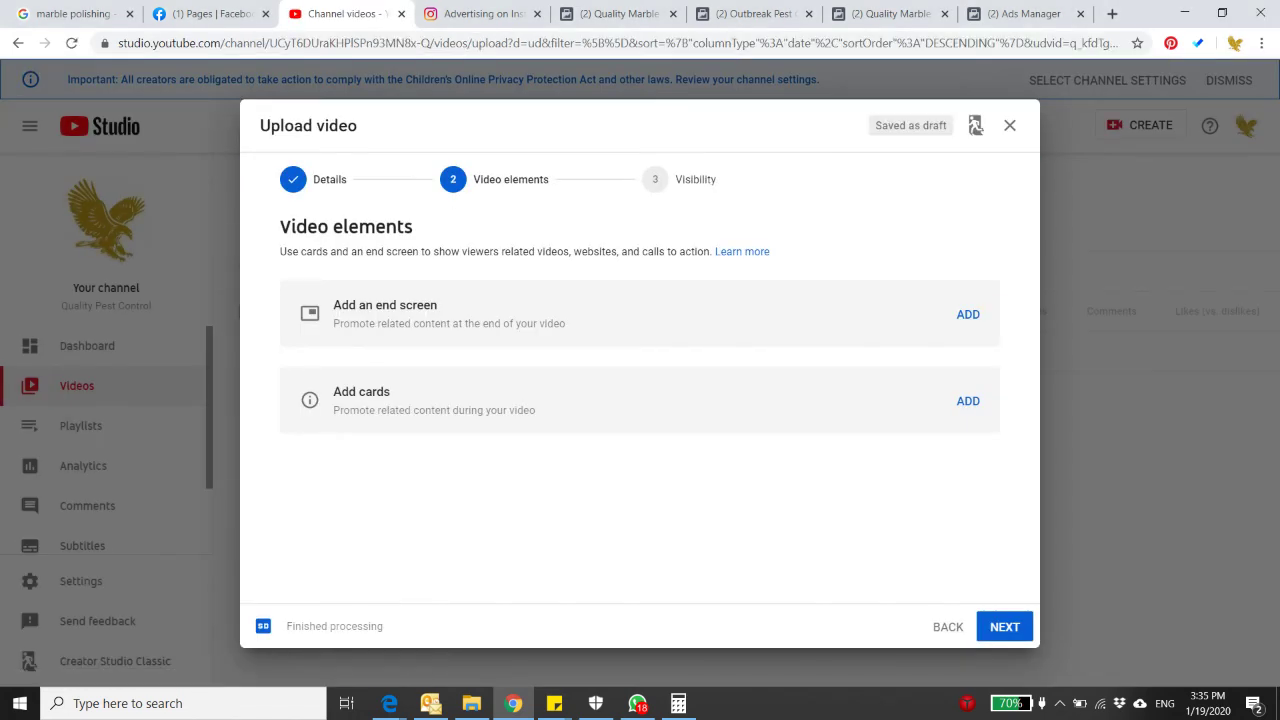
- Continue to the visibility stage, publish the video as Public with instant Premiere, and close the sharing dialog
left_click(1003, 626)
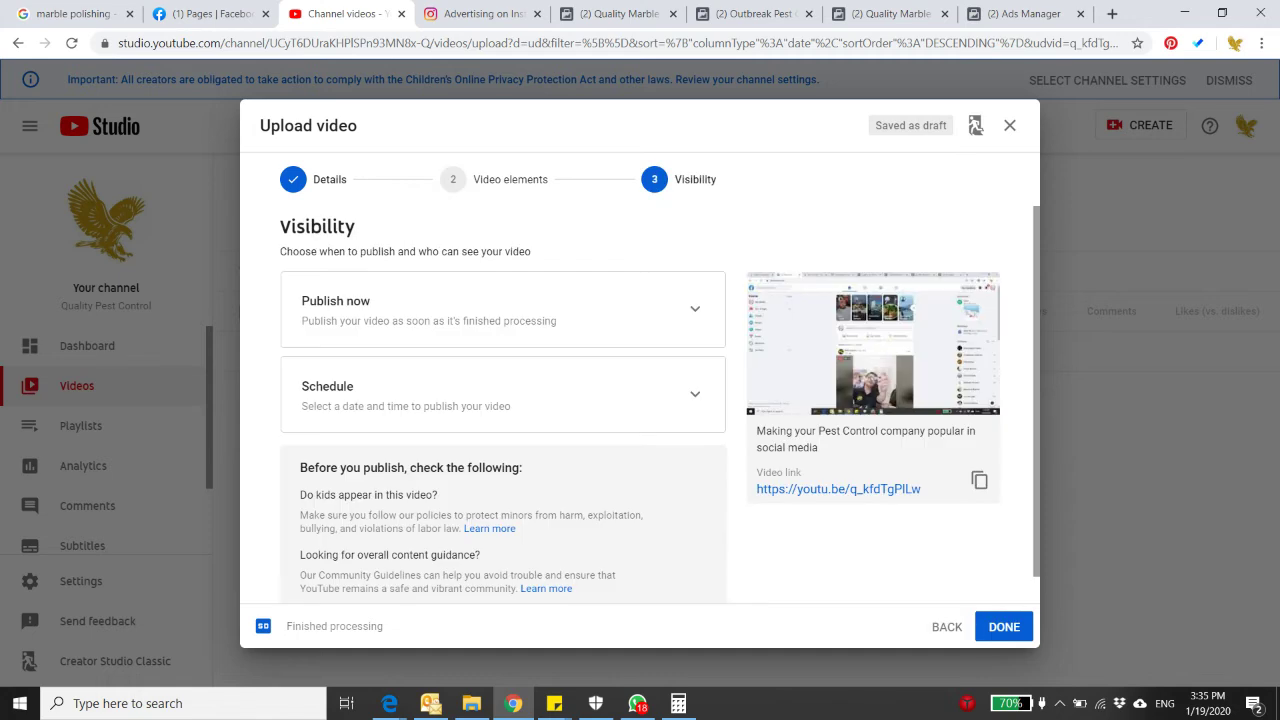
left_click(695, 309)
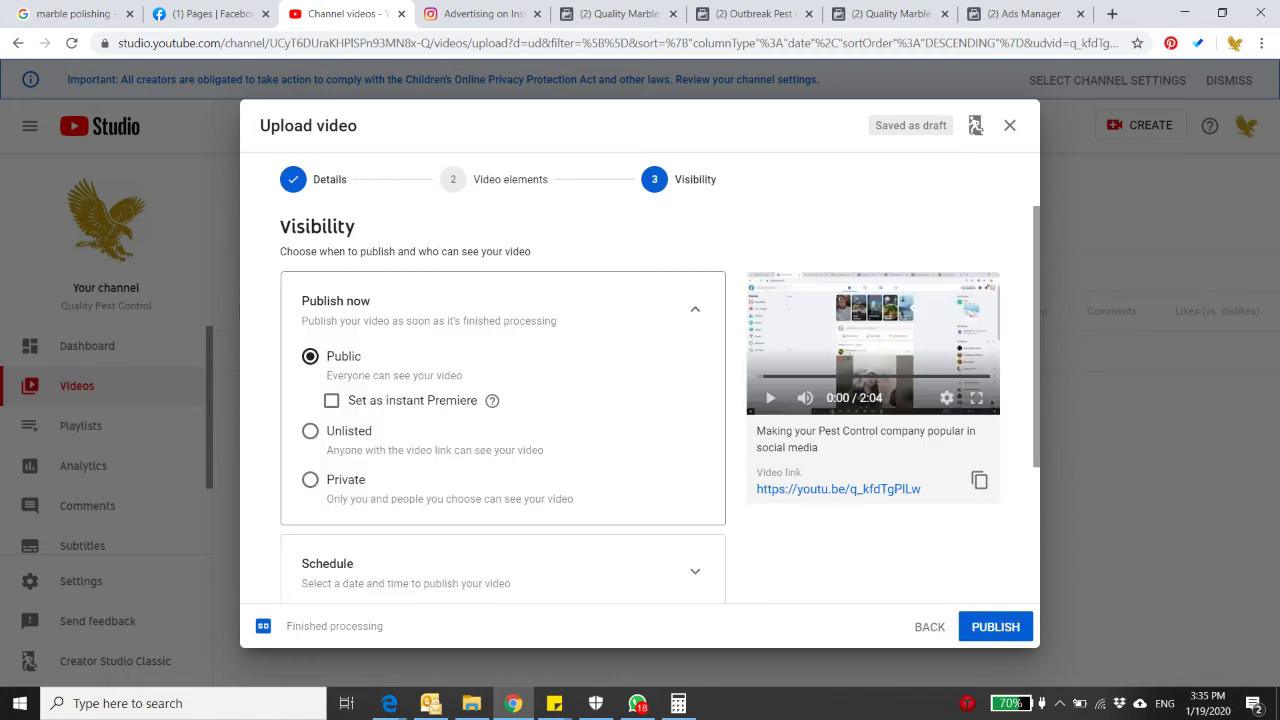
left_click(331, 400)
left_click(995, 626)
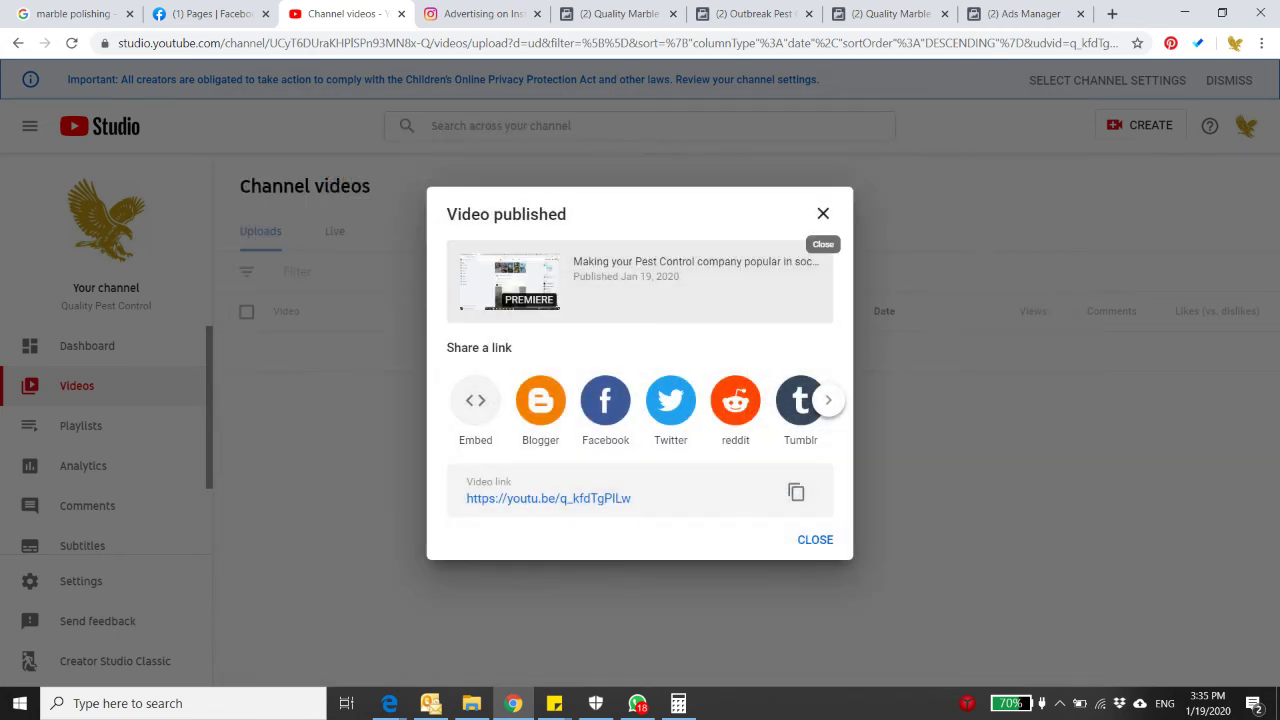
left_click(823, 213)
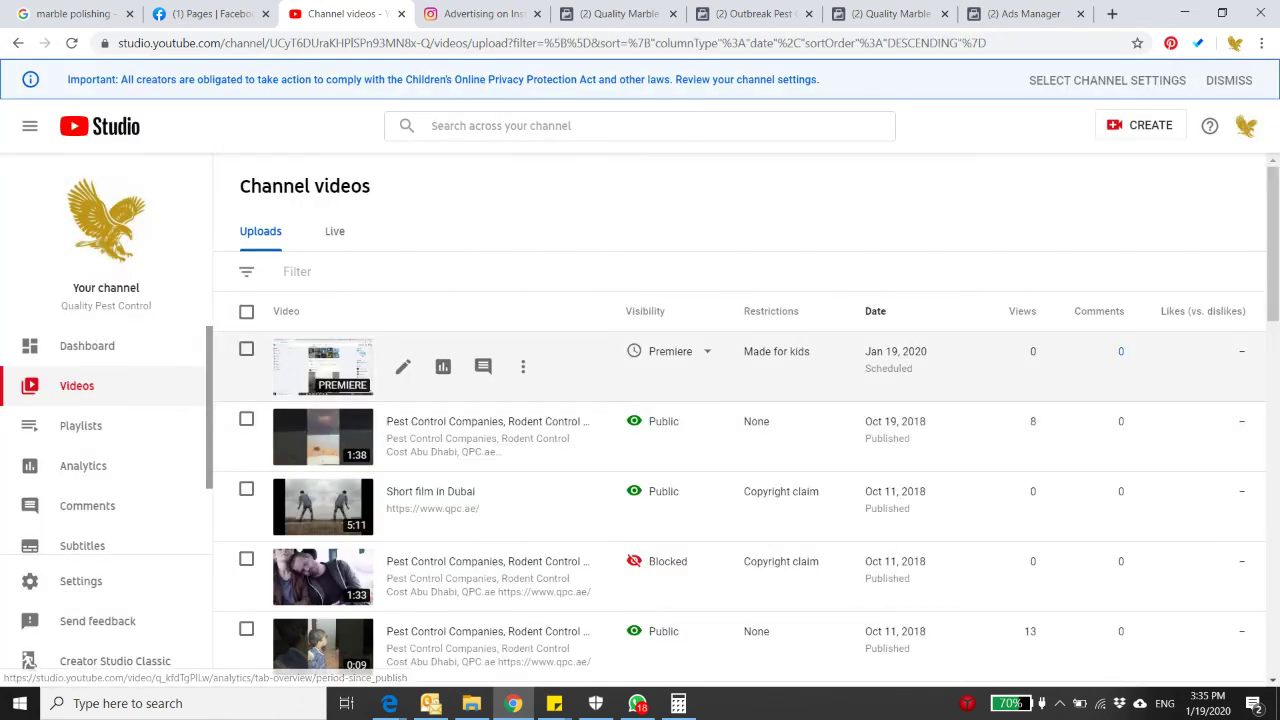
- Look over the new Premiere video's details and account options, and return to the channel's video list
left_click(323, 366)
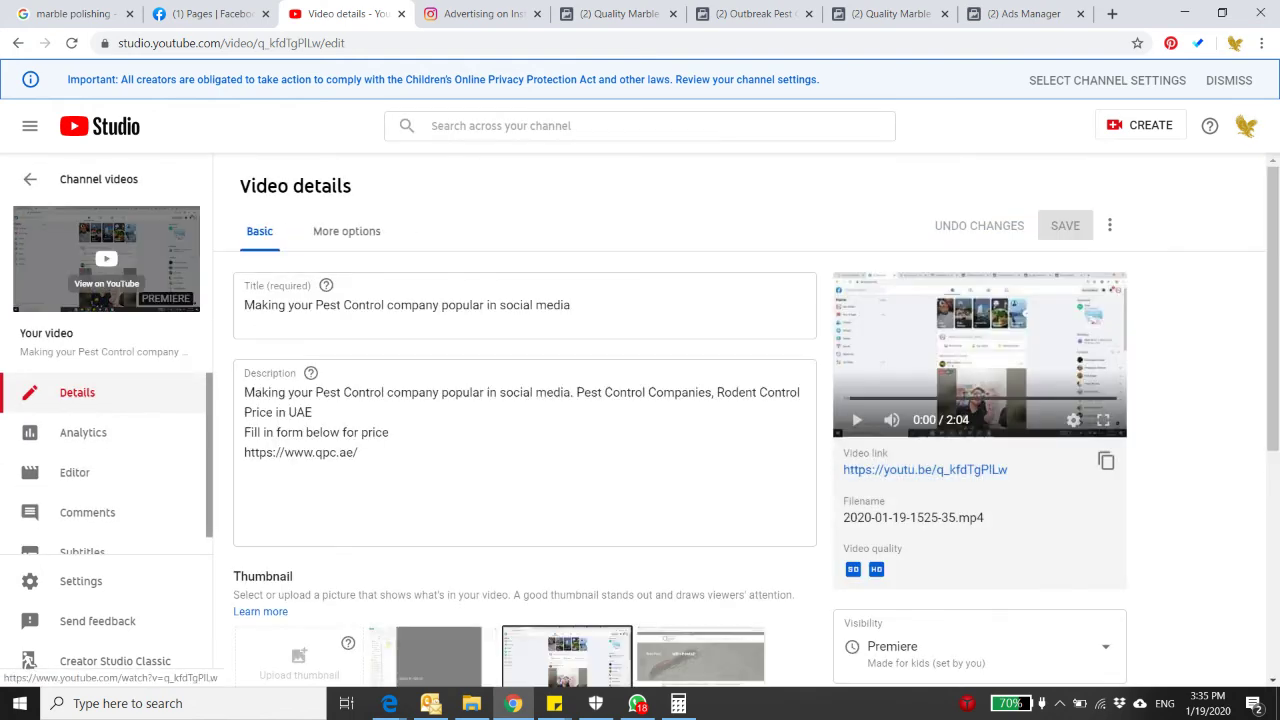
scroll(105, 460, "down", 1)
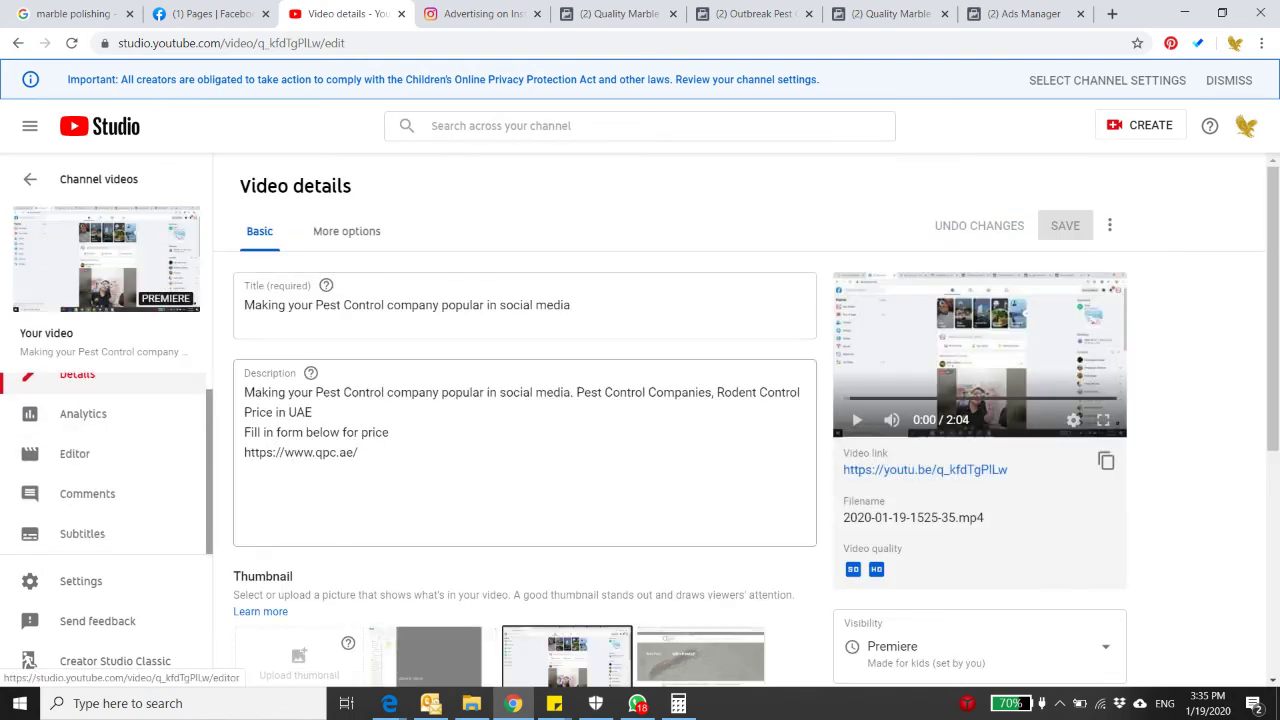
left_click(1246, 125)
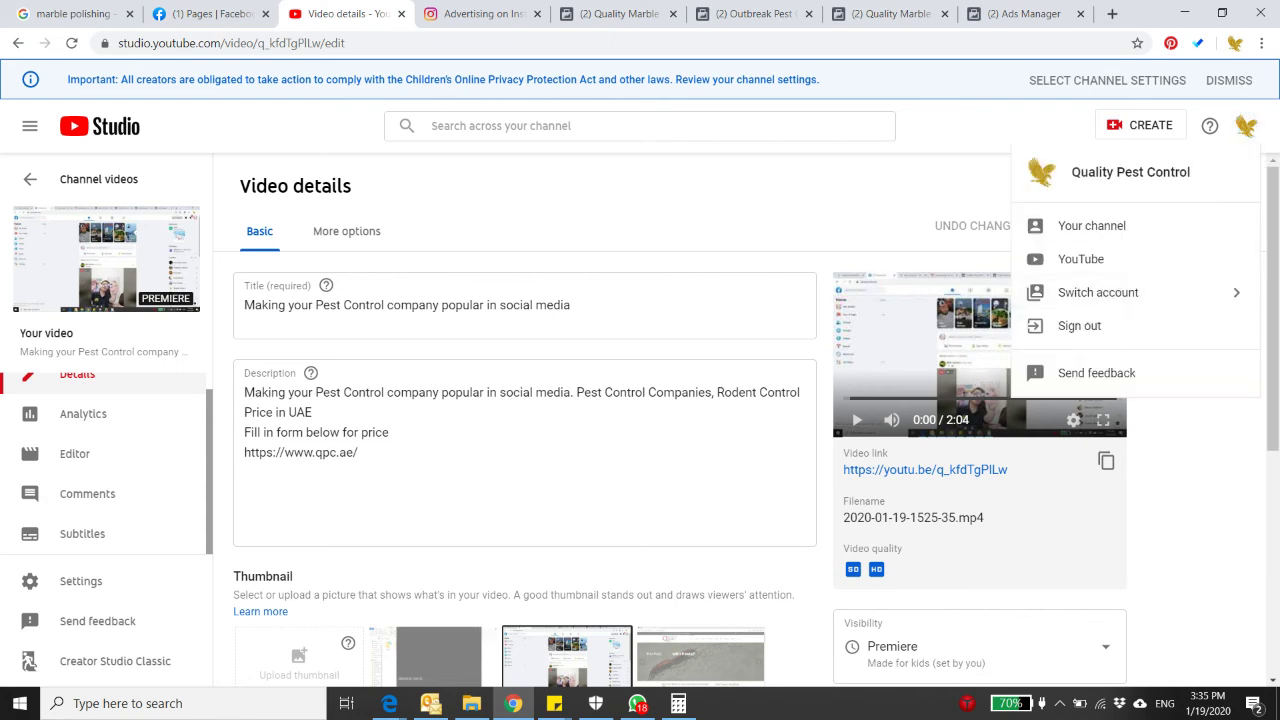
left_click(60, 179)
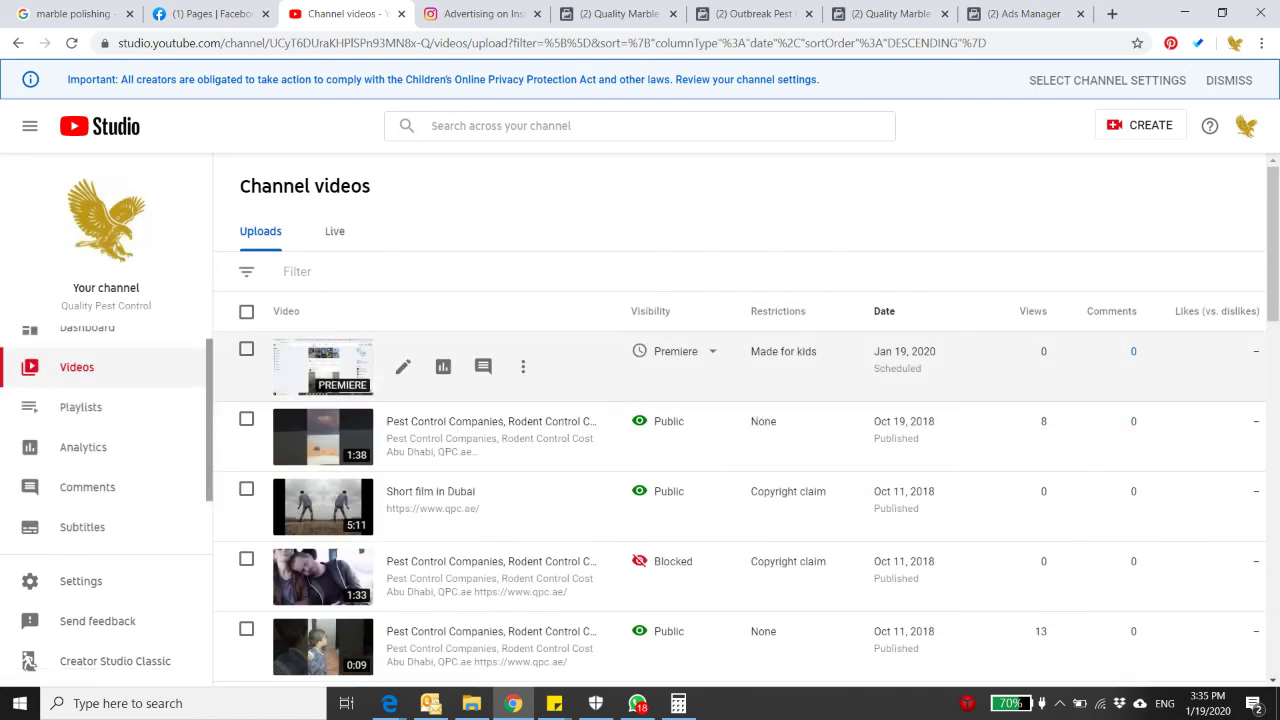
- Examine the visibility and schedule options of the blocked 1:33 video, and leave them without saving
scroll(640, 395, "down", 1)
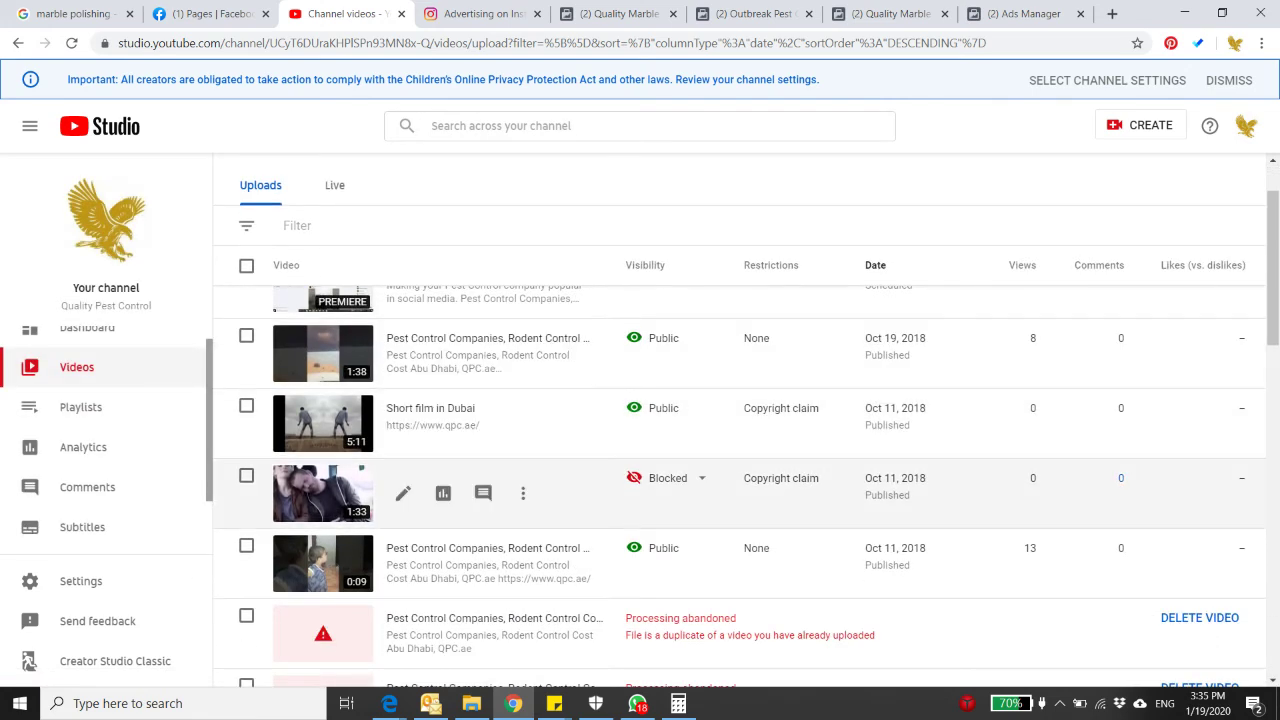
left_click(690, 478)
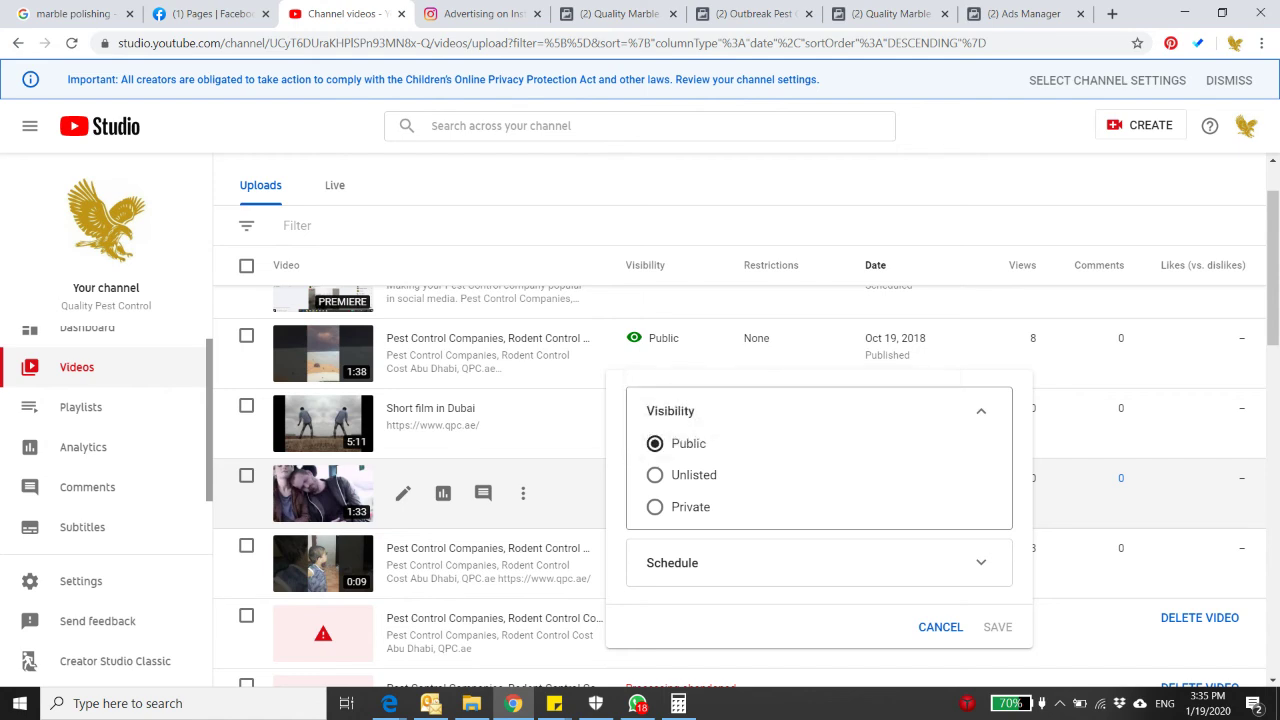
left_click(672, 563)
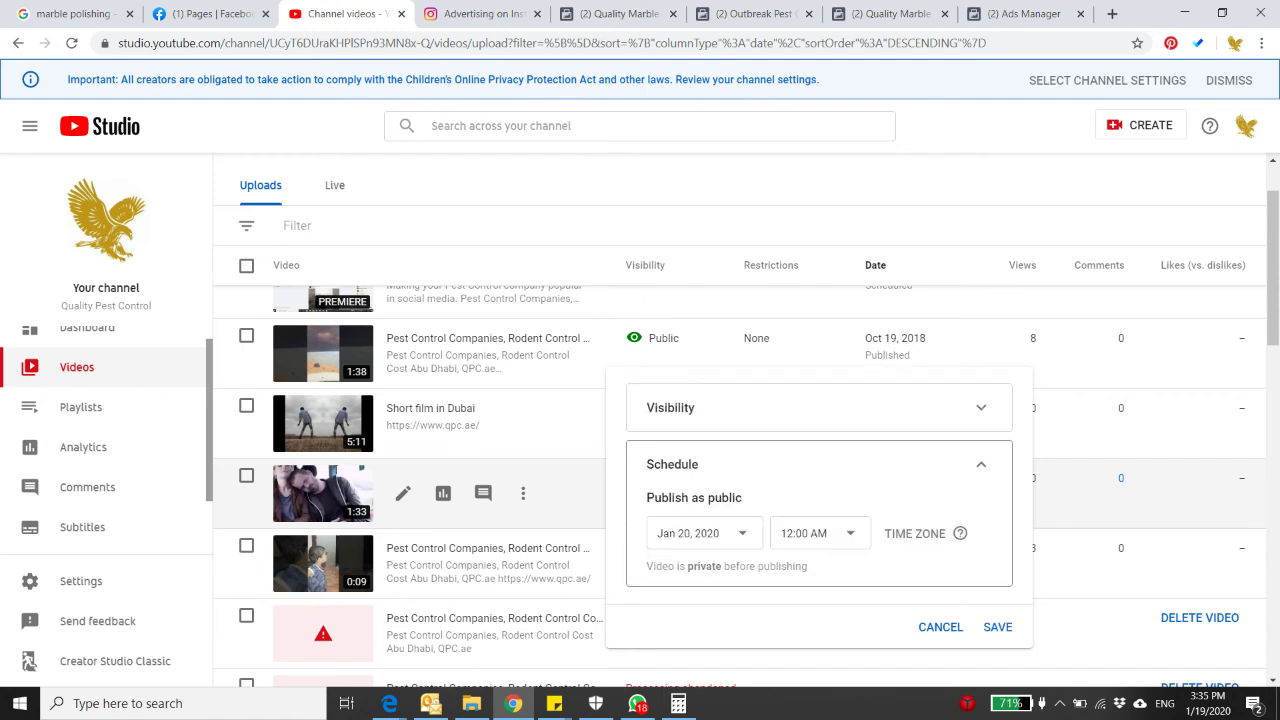
key("Escape")
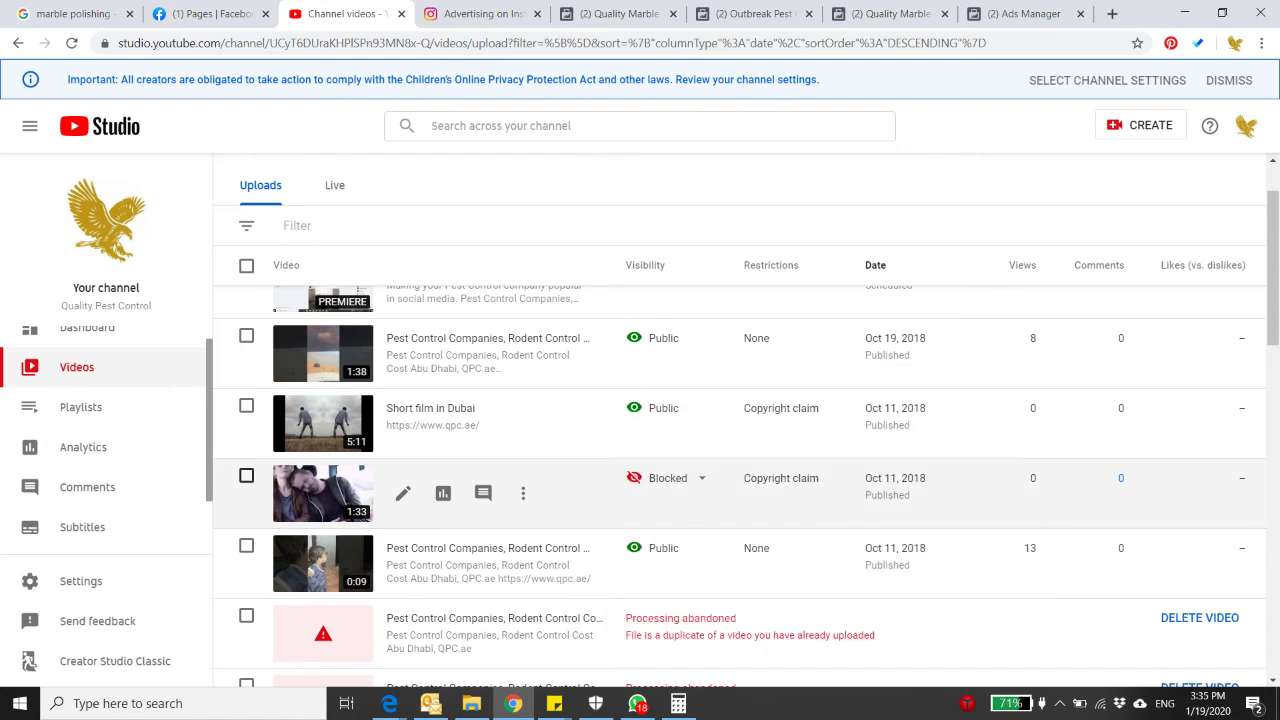
- Select the blocked 1:33 video and permanently delete the first draft whose processing was abandoned as a duplicate
left_click(246, 476)
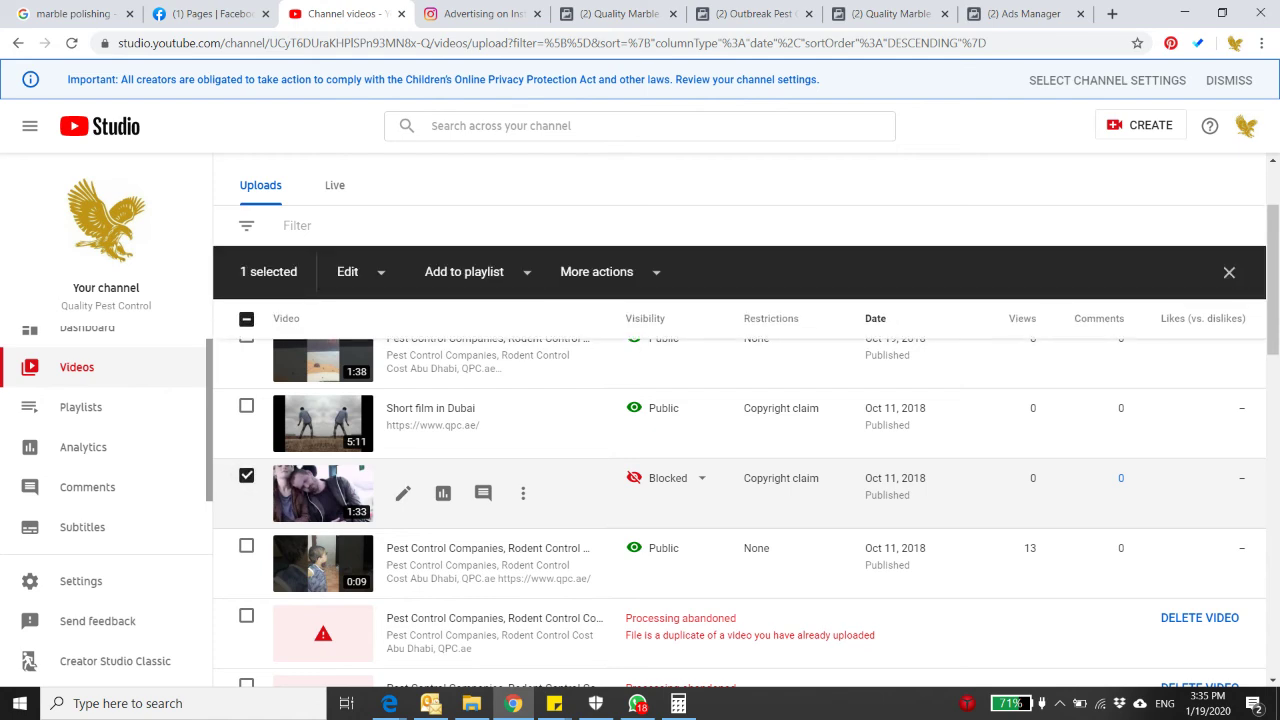
scroll(246, 475, "down", 1)
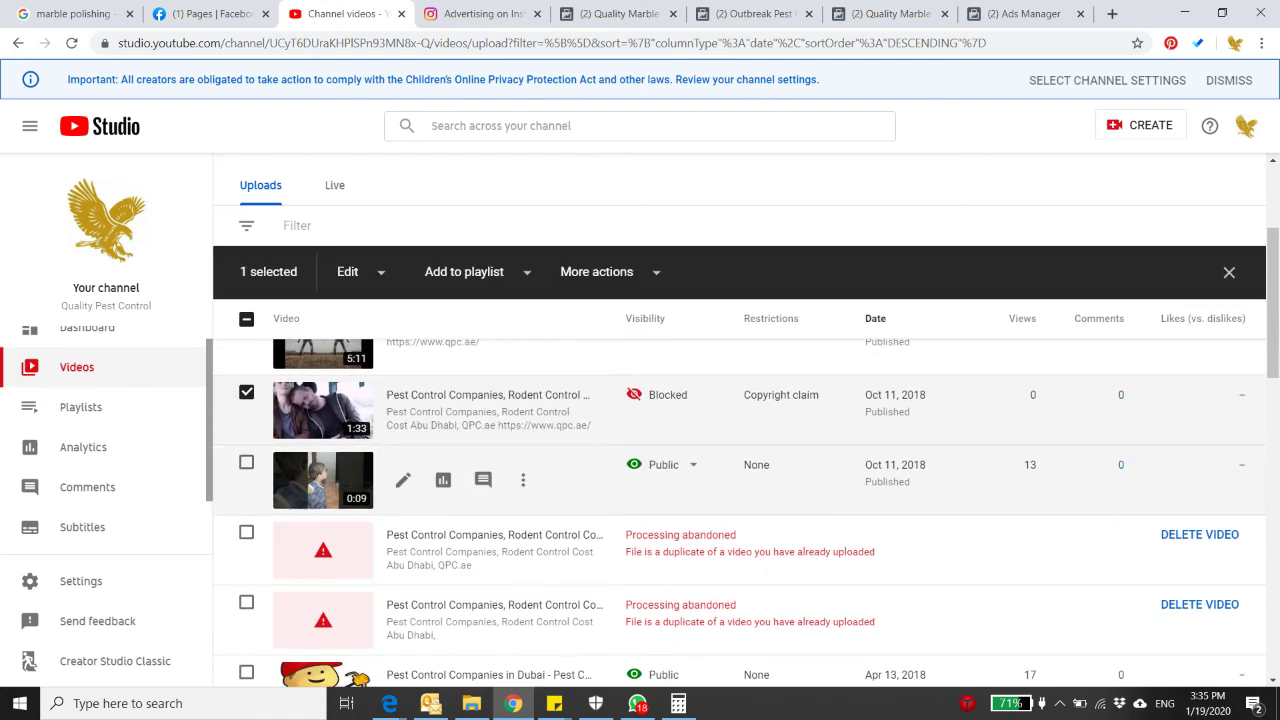
scroll(640, 475, "down", 2)
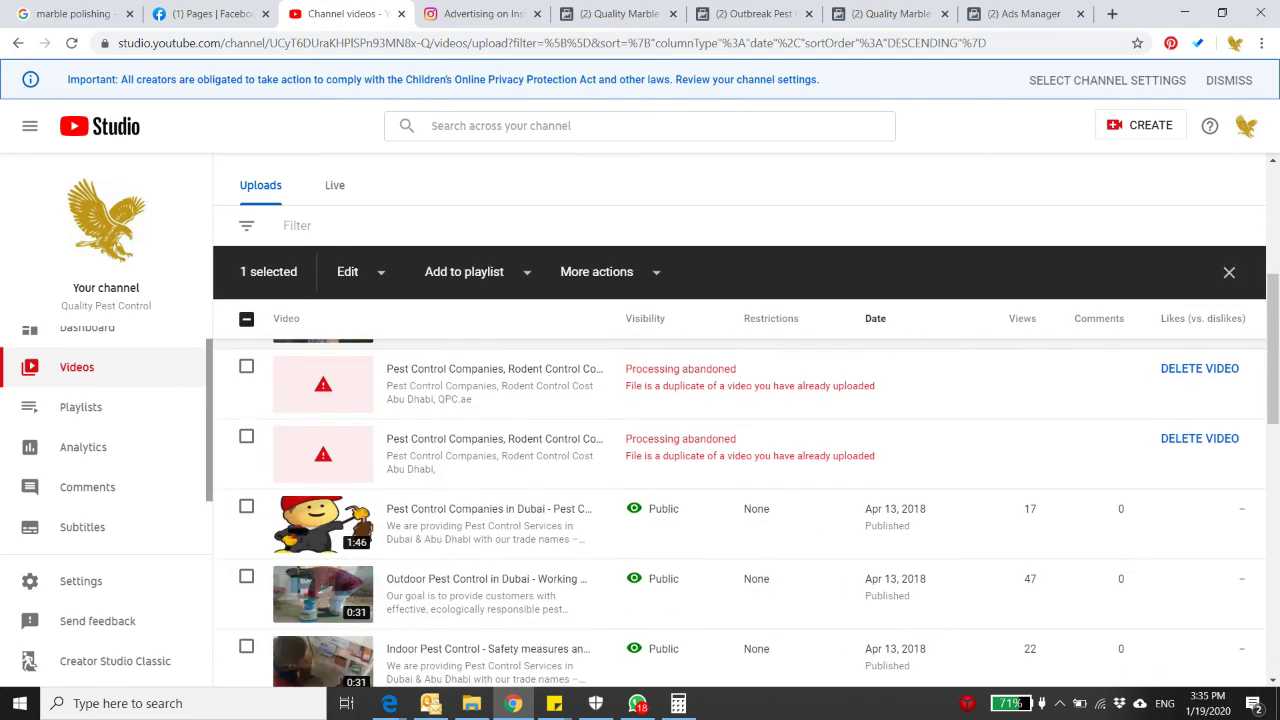
scroll(640, 475, "up", 1)
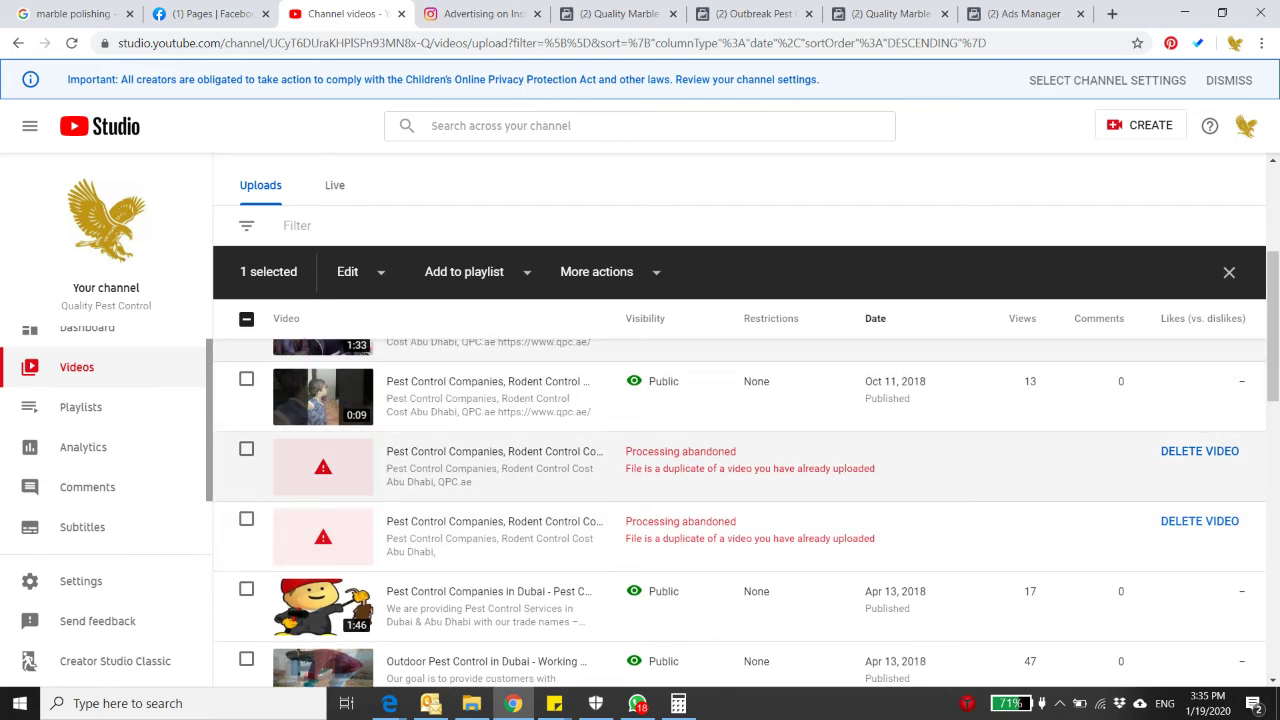
left_click(1199, 451)
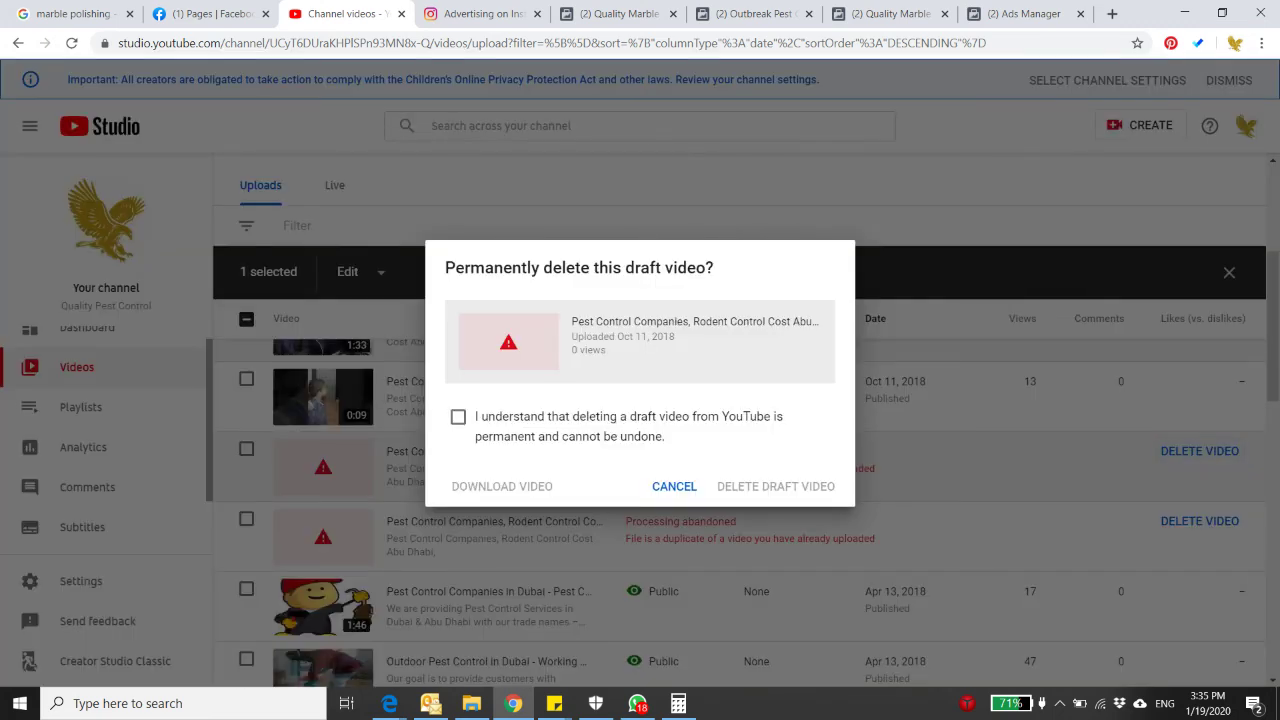
left_click(458, 416)
left_click(776, 486)
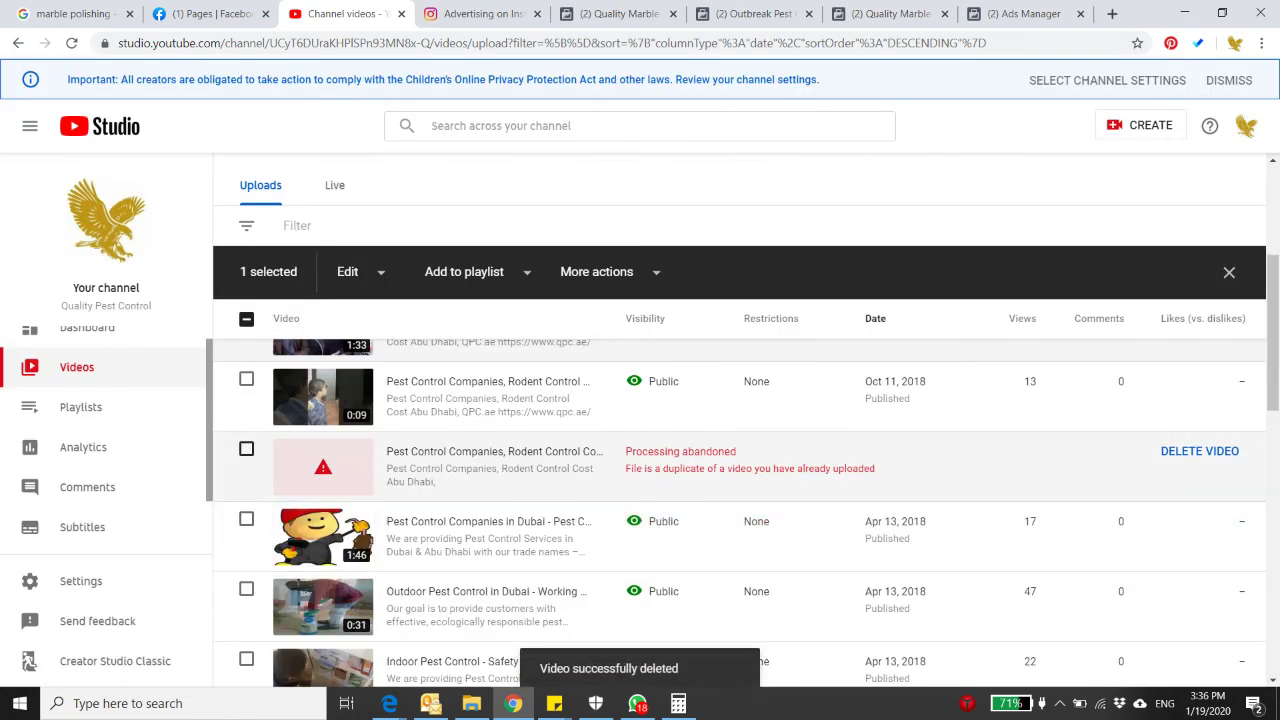
- Permanently delete the remaining draft video whose processing was abandoned as a duplicate
left_click(246, 448)
left_click(1199, 451)
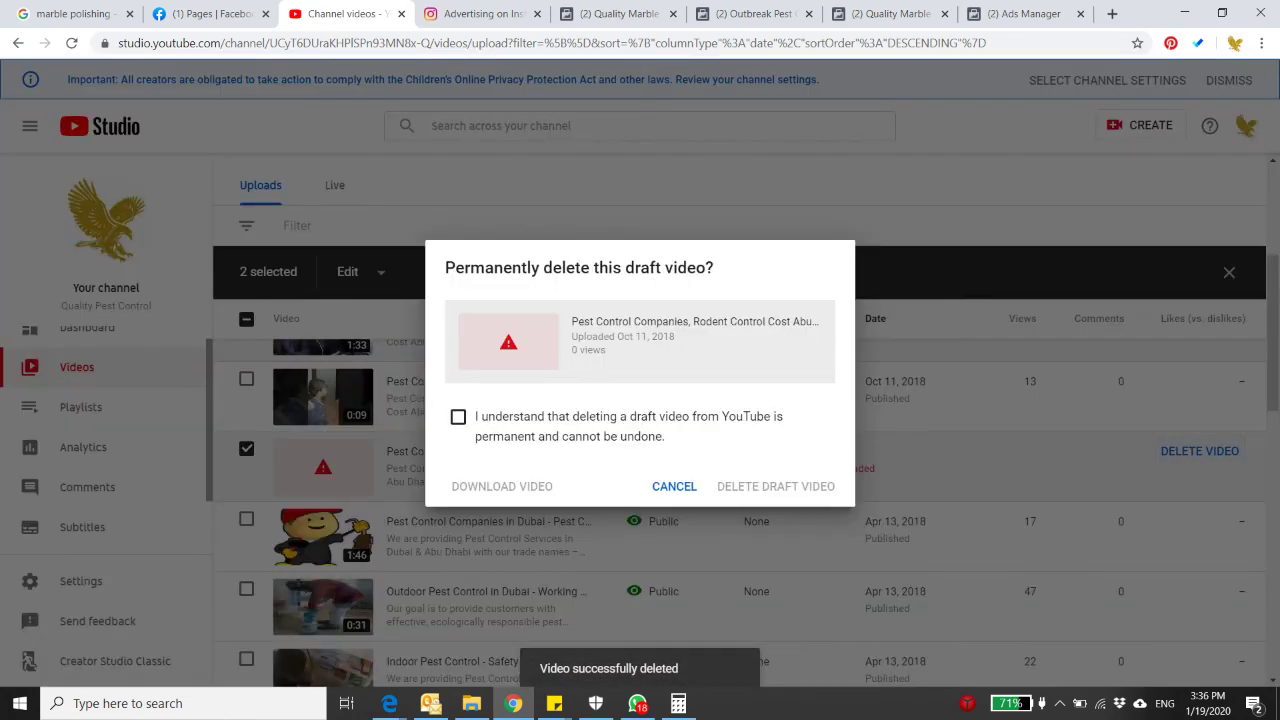
left_click(458, 416)
left_click(776, 486)
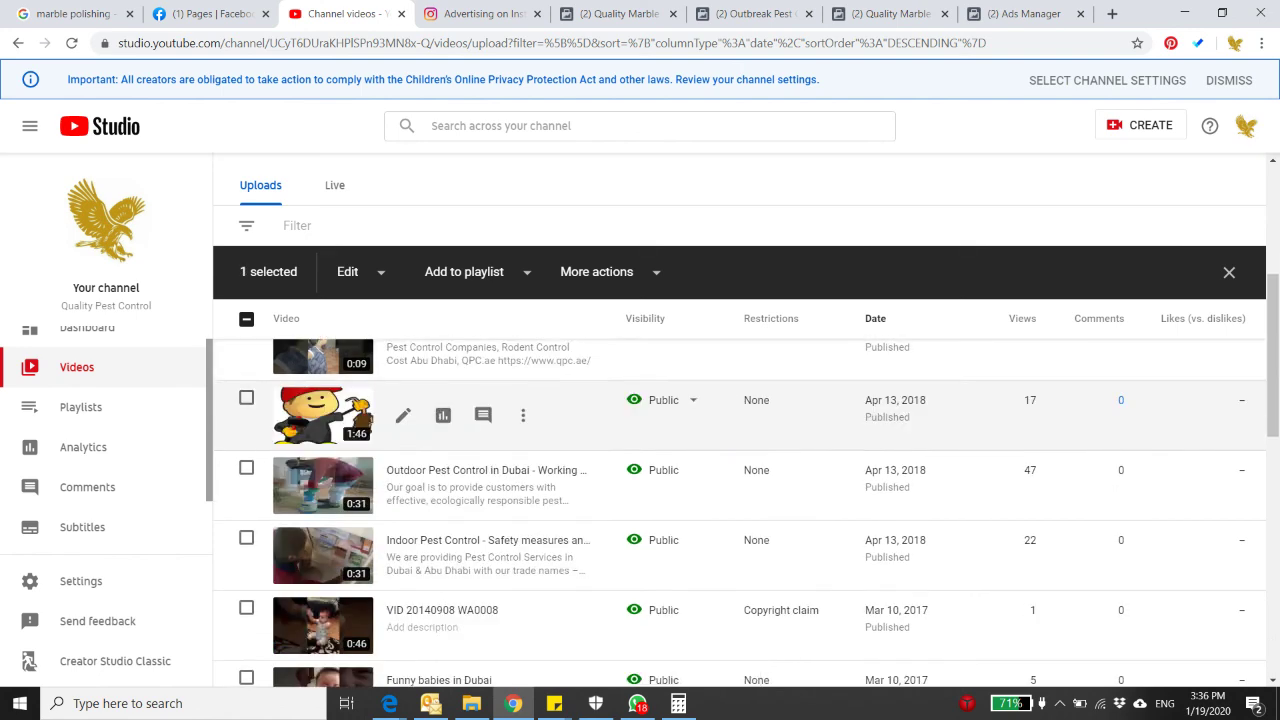
- Review the video list and the new Premiere video's schedule settings without changing them, and clear the video selection
scroll(740, 510, "down", 10)
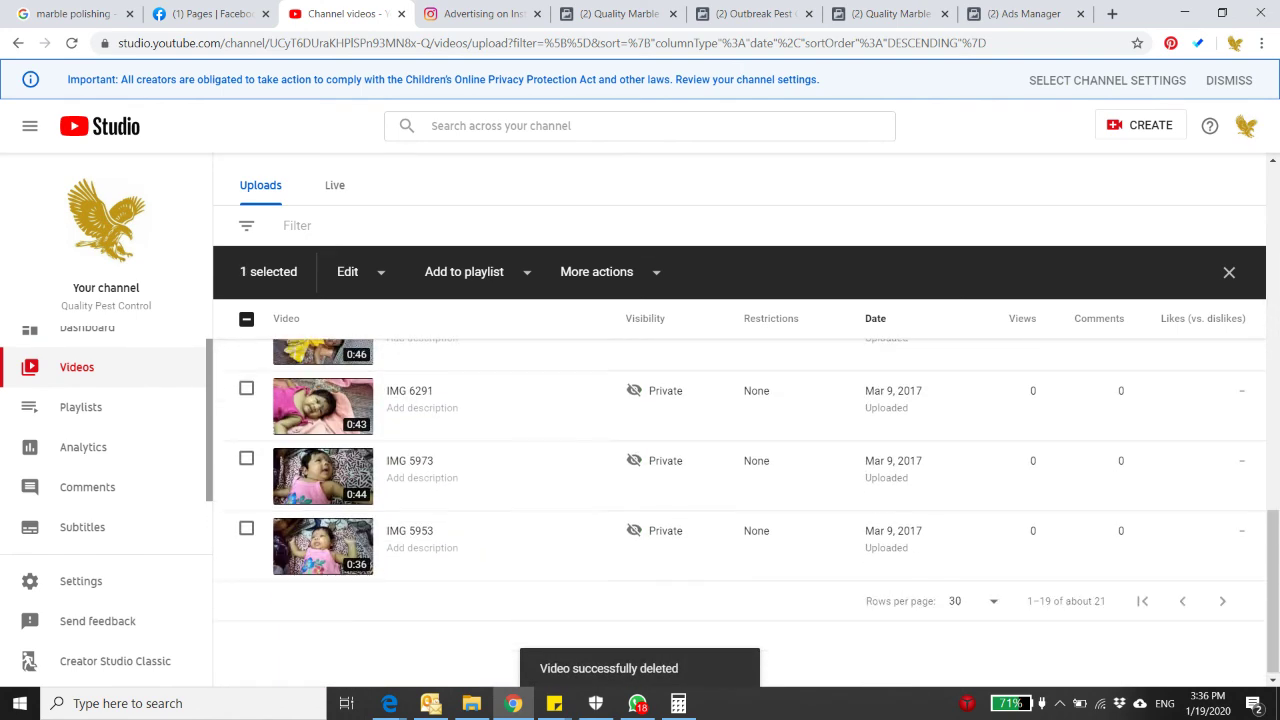
scroll(740, 510, "up", 4)
scroll(740, 480, "up", 10)
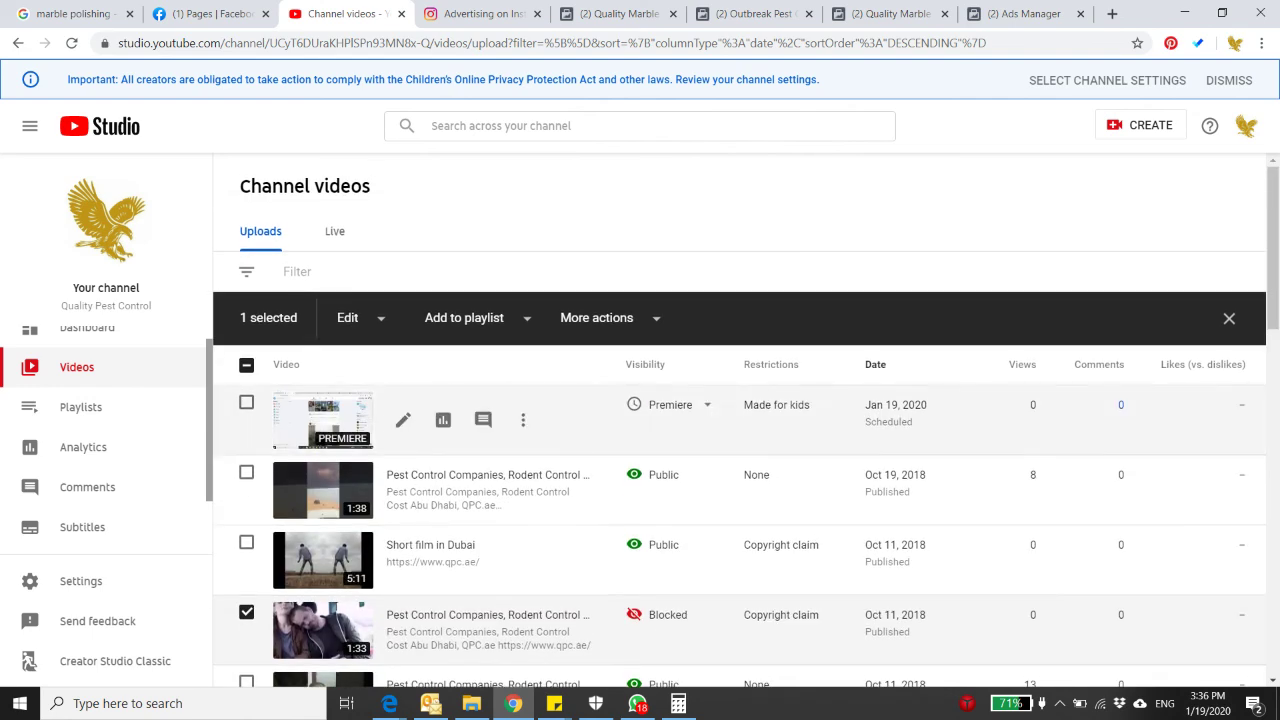
left_click(670, 405)
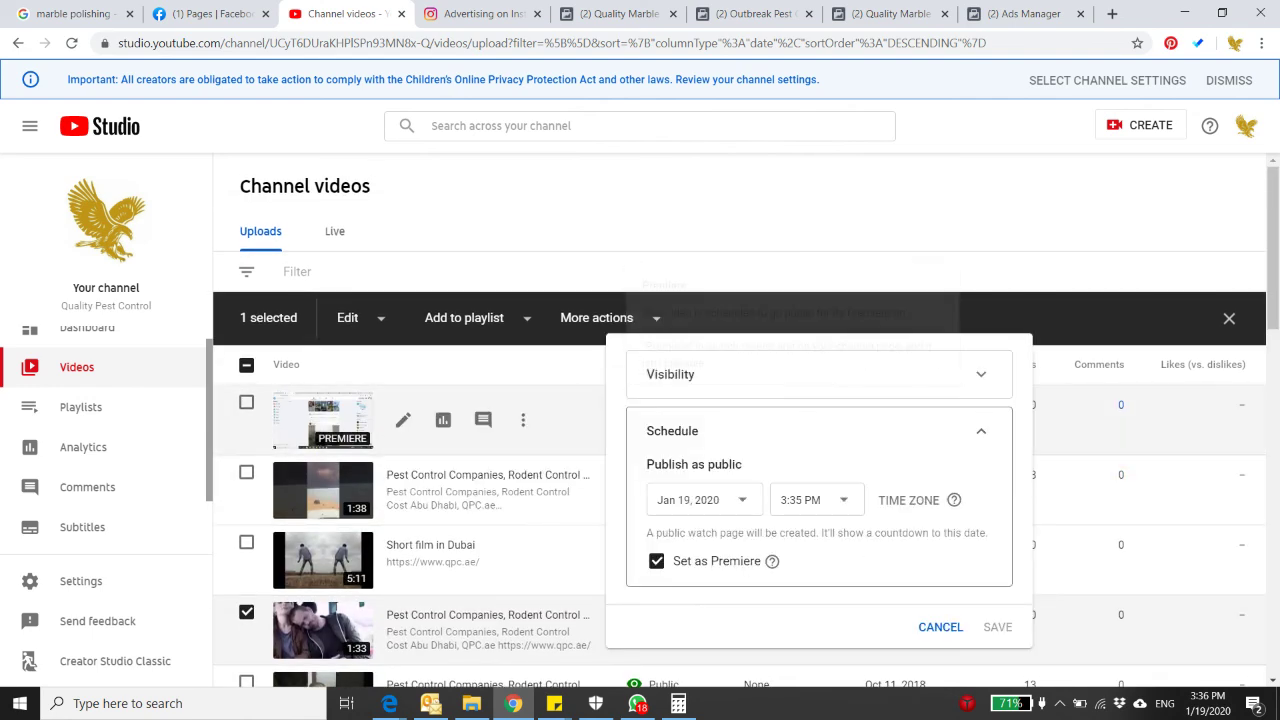
left_click(939, 627)
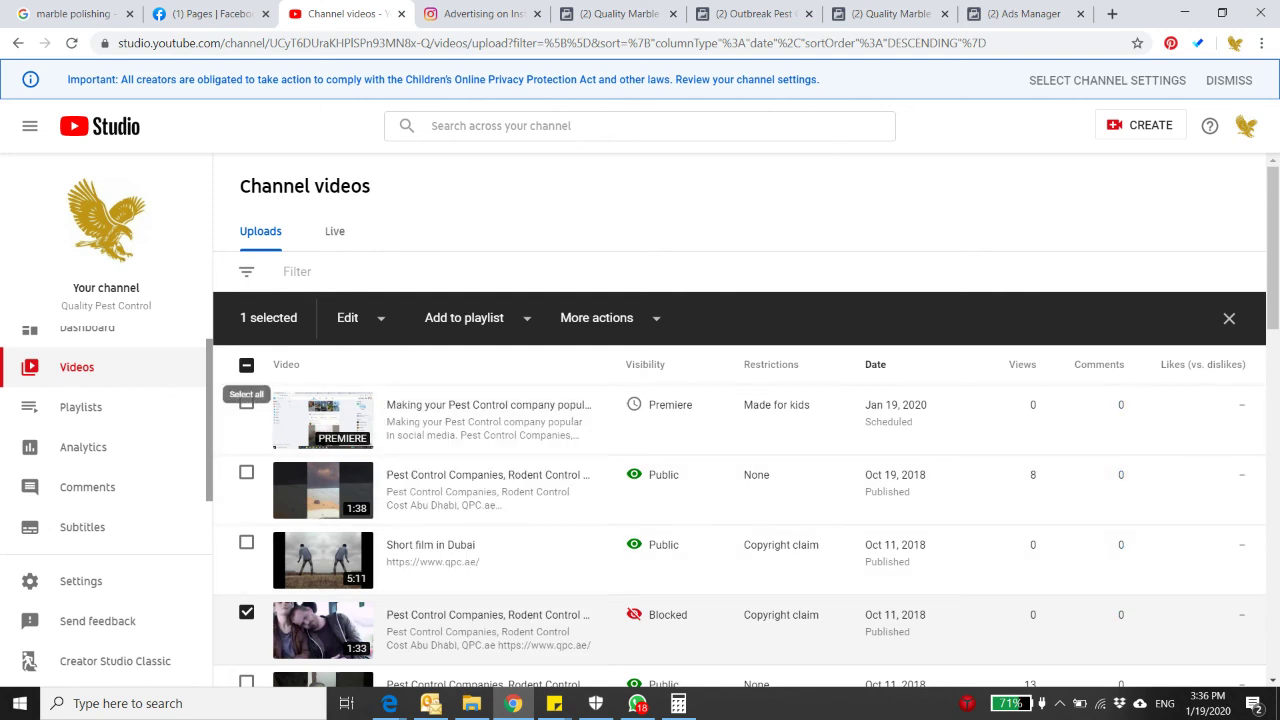
left_click(246, 364)
left_click(246, 364)
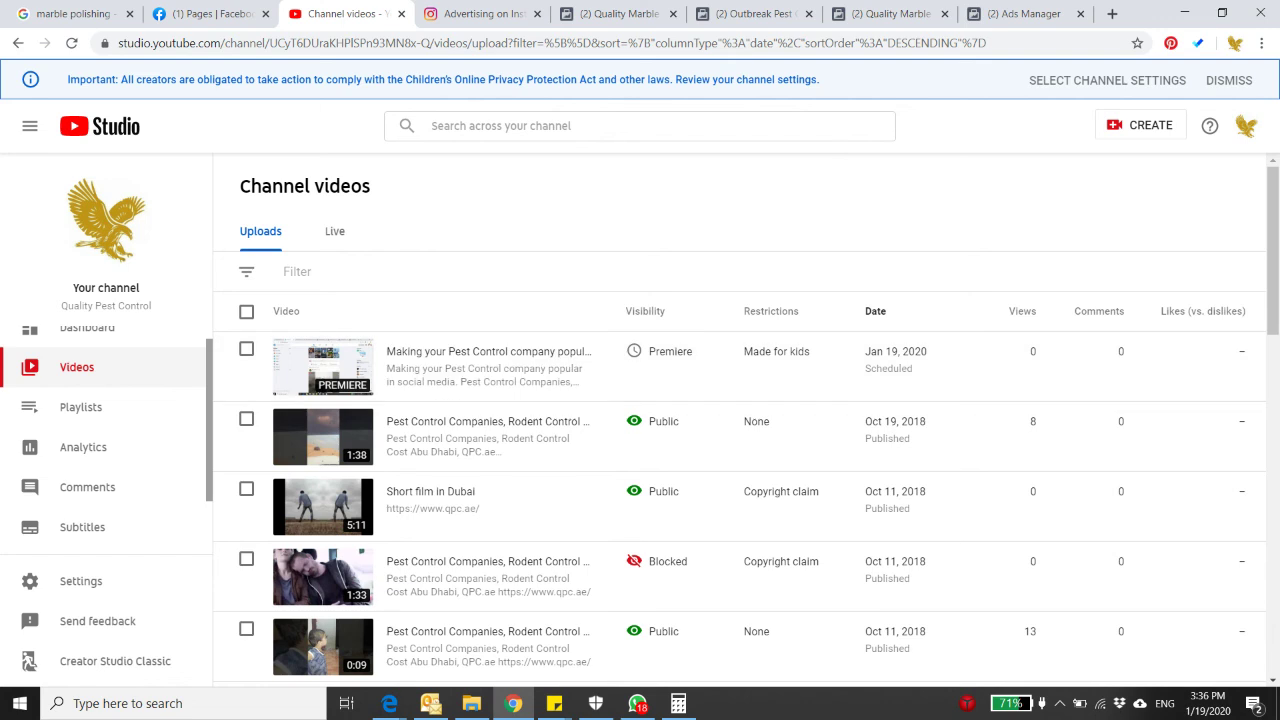
left_click(1140, 125)
left_click(1118, 157)
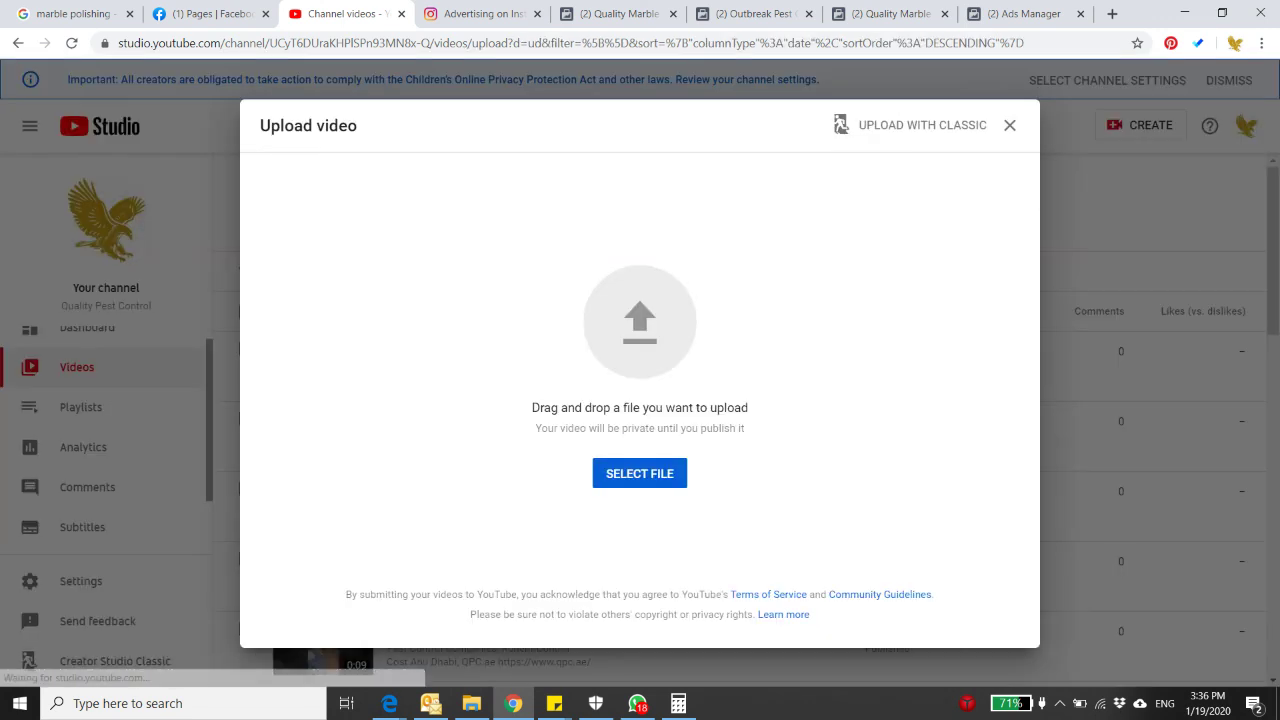
left_click(640, 473)
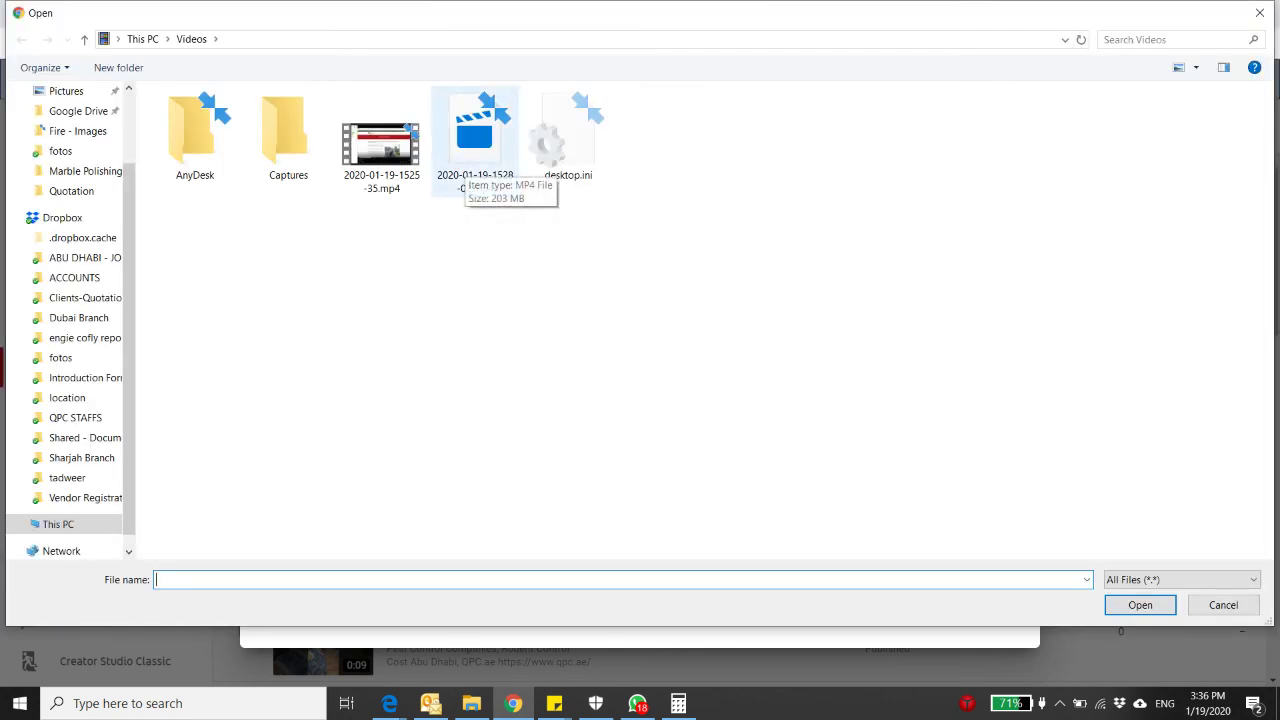
double_click(475, 145)
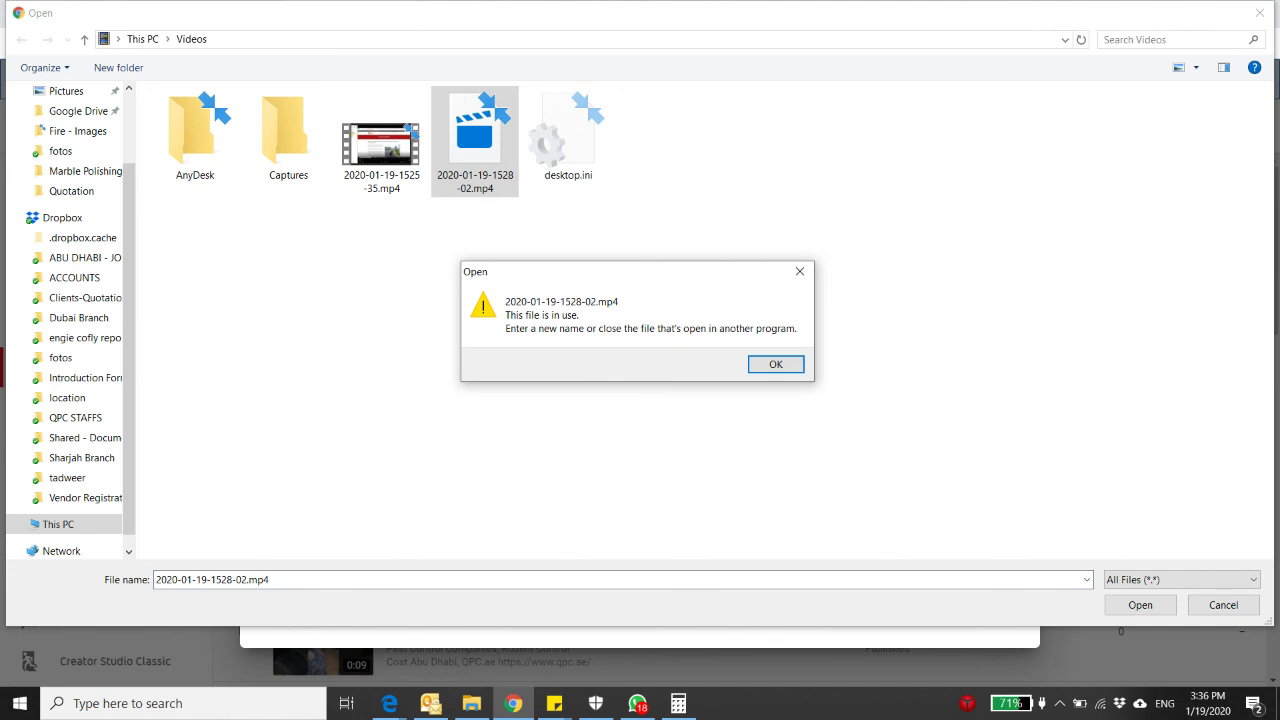
left_click(799, 271)
- Browse to the Pictures folder while choosing a file for the upload
scroll(80, 264, "up", 2)
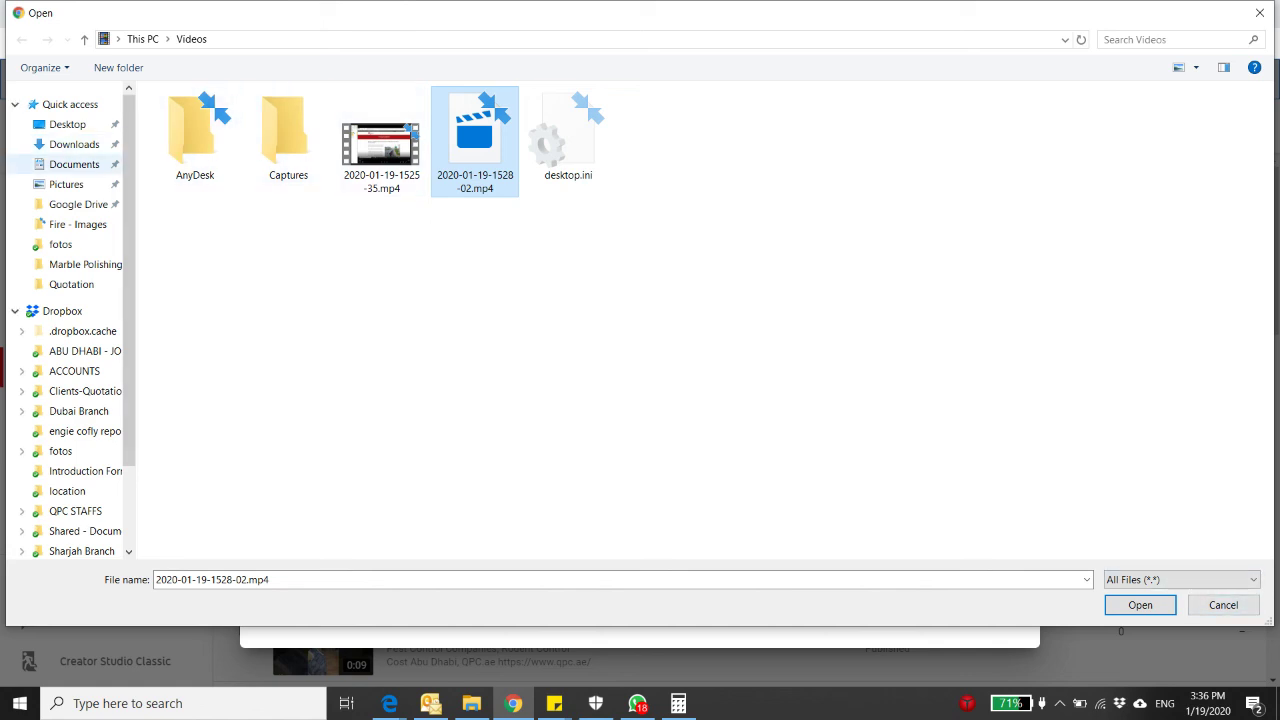
left_click(66, 184)
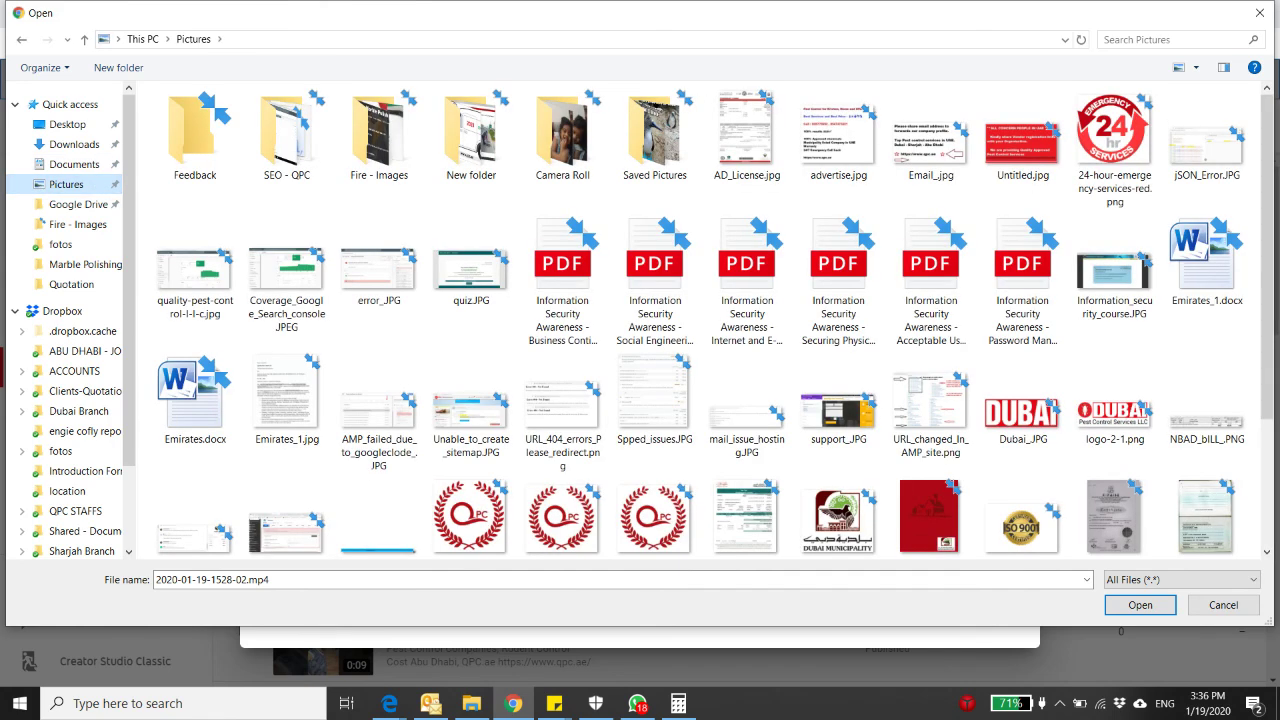